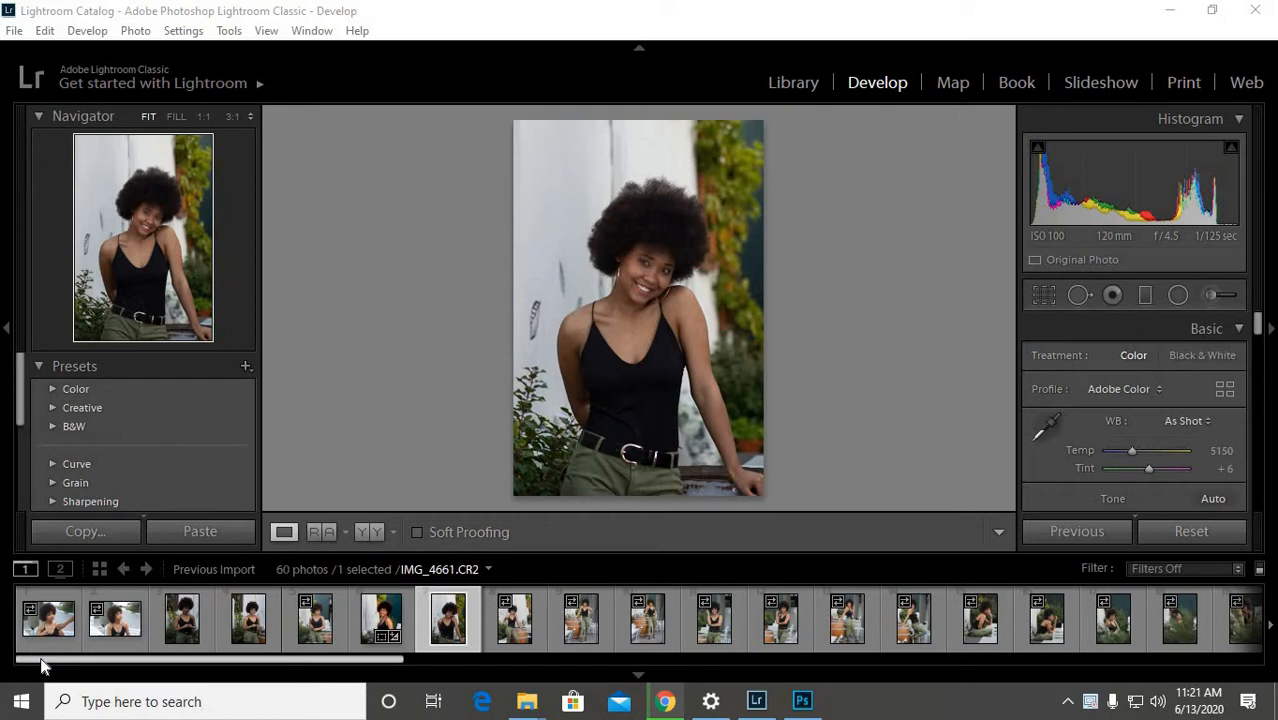
Show IMG_4660.CR2 in a side-by-side before/after view and copy its develop settings with the preselected options
click(381, 614)
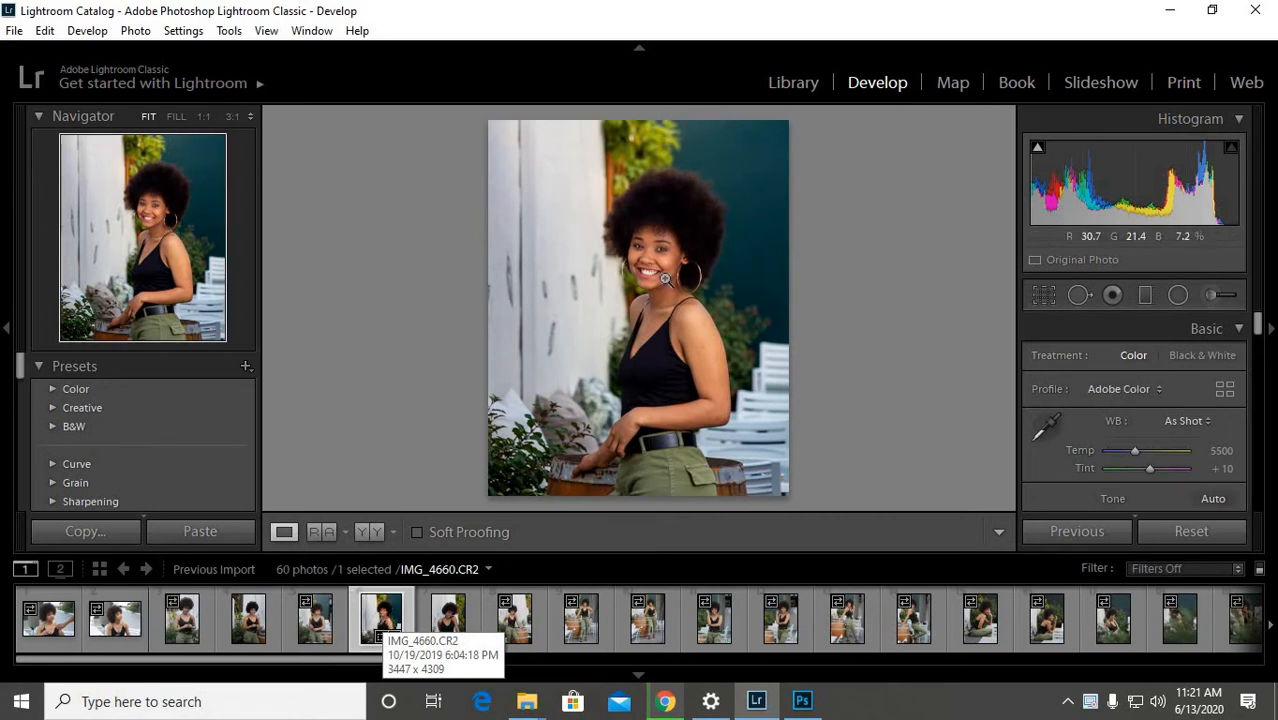
click(655, 262)
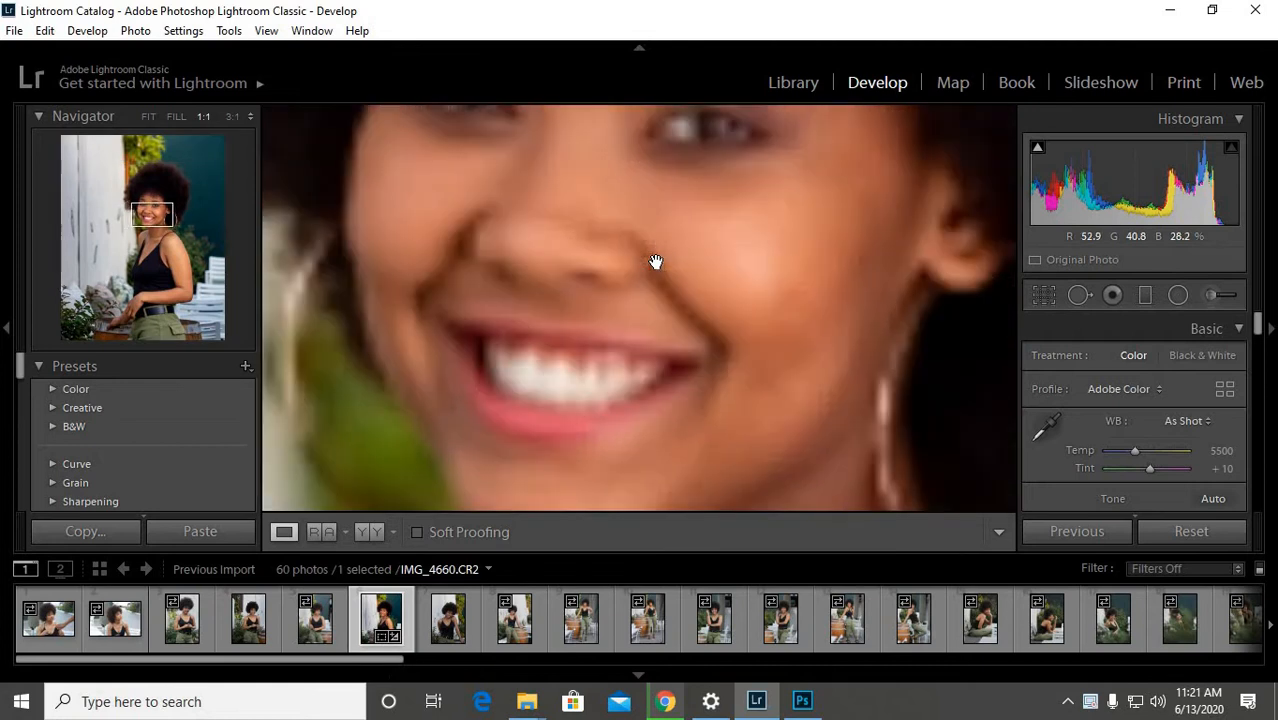
click(715, 274)
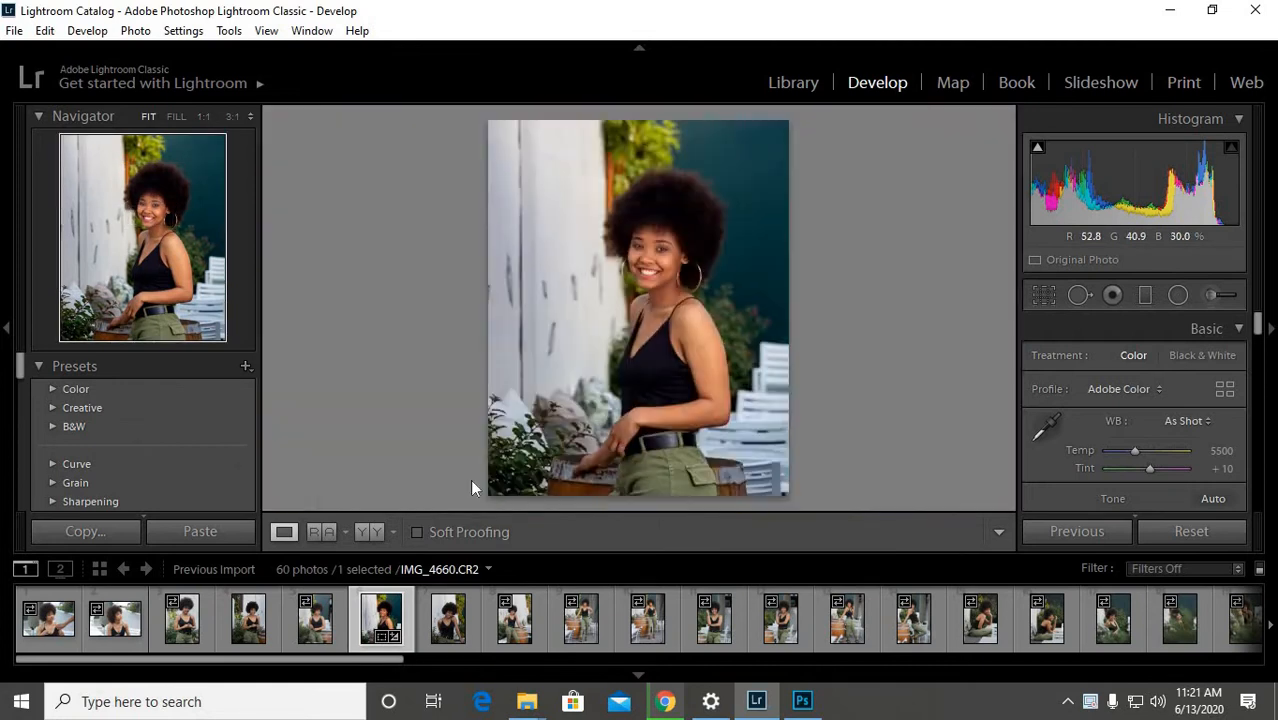
click(370, 533)
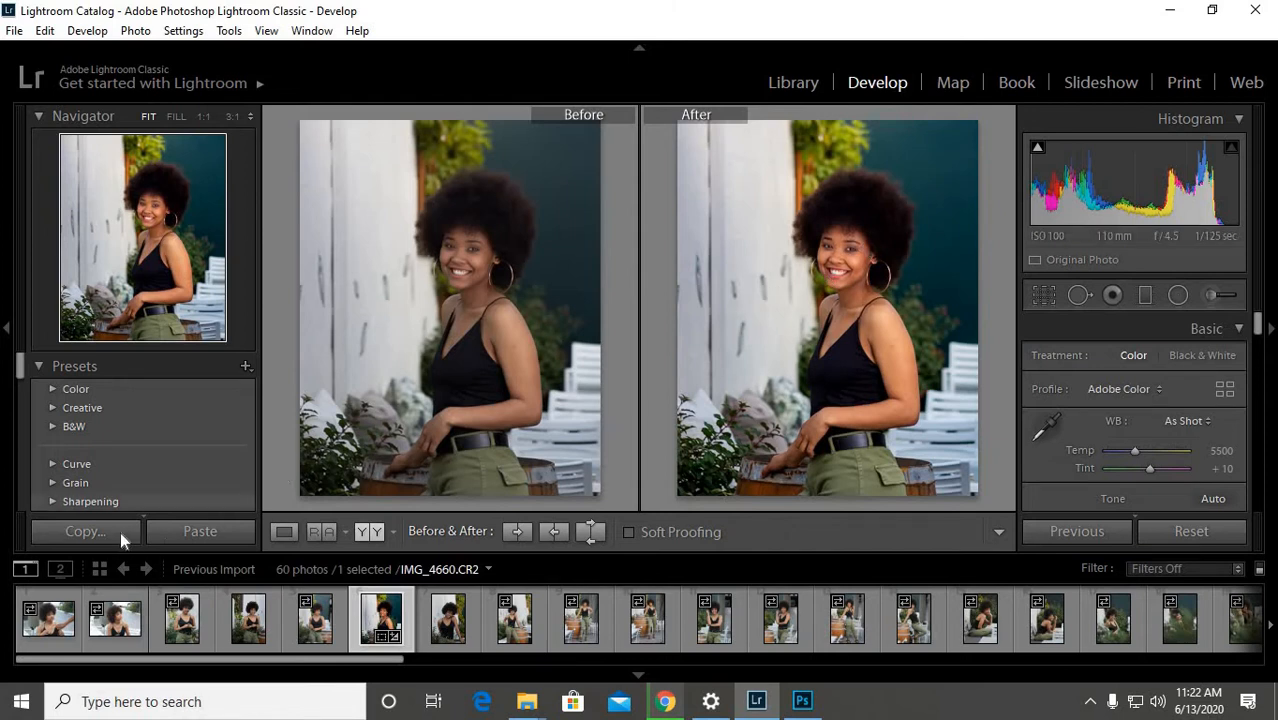
click(78, 533)
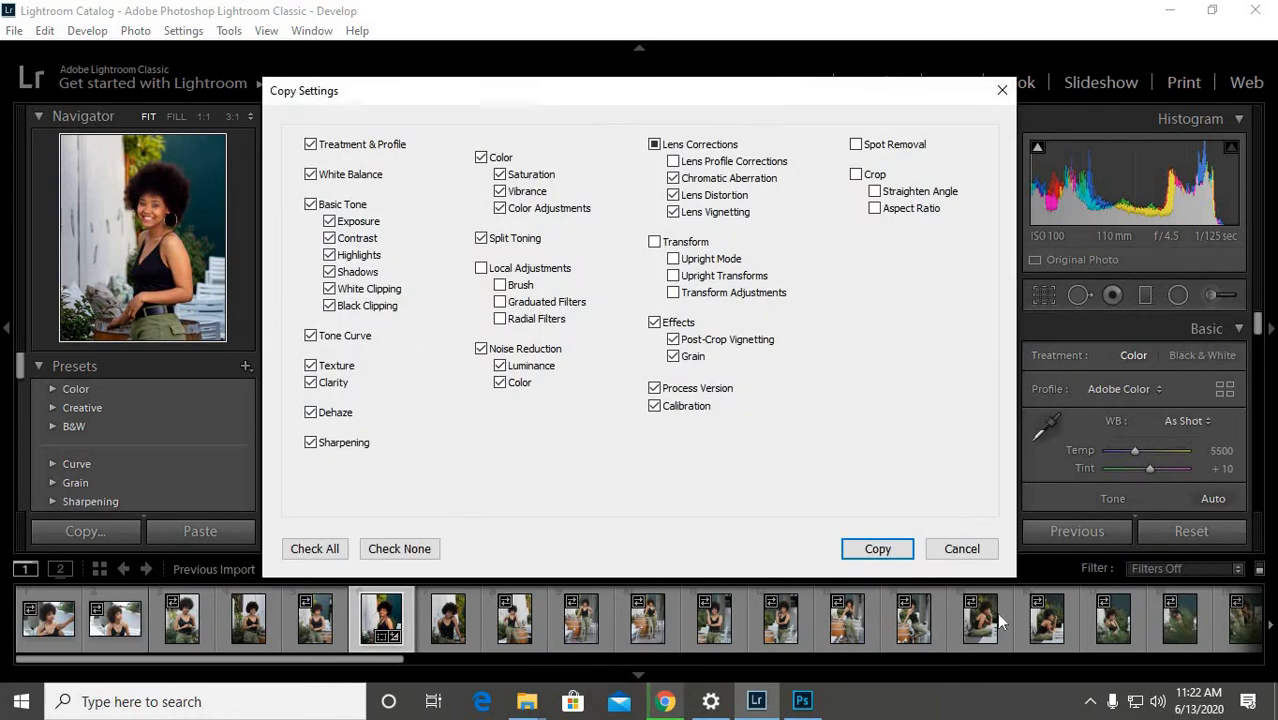
click(882, 550)
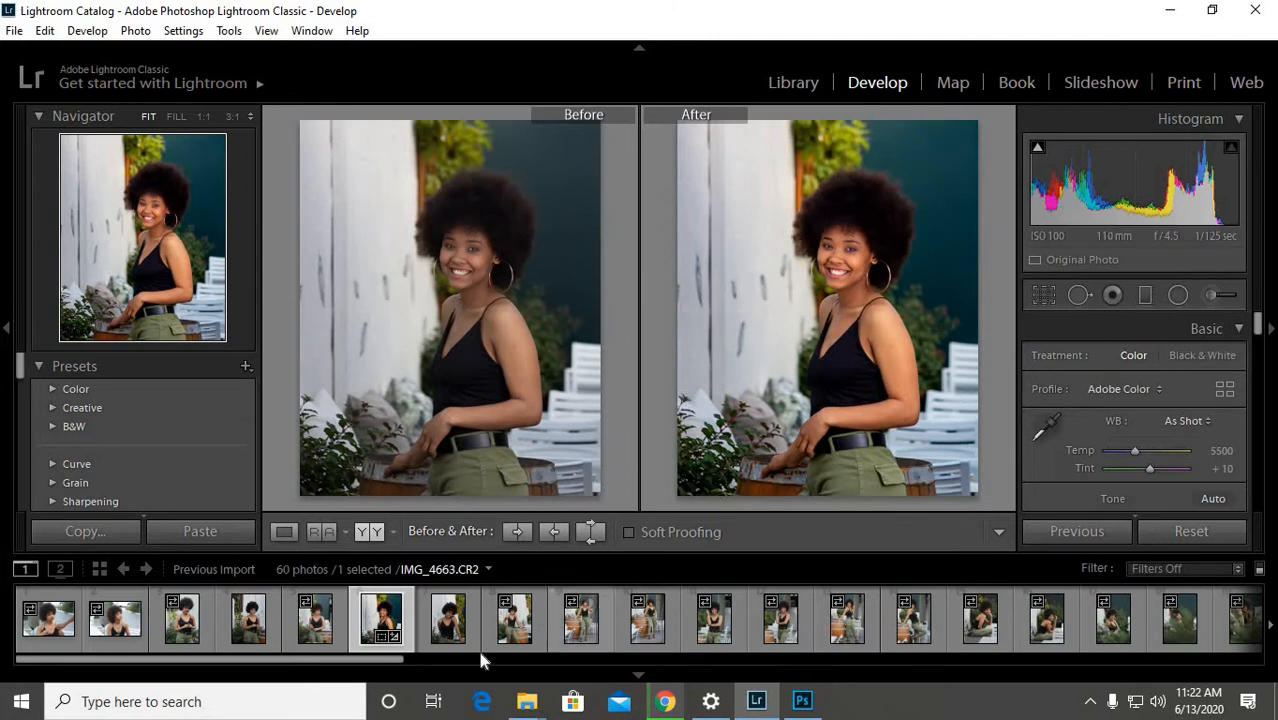
Examine the unedited photos after IMG_4660.CR2, including a close-up of the face in IMG_4667.CR2, to choose one for the copied settings
drag(380, 665, 470, 664)
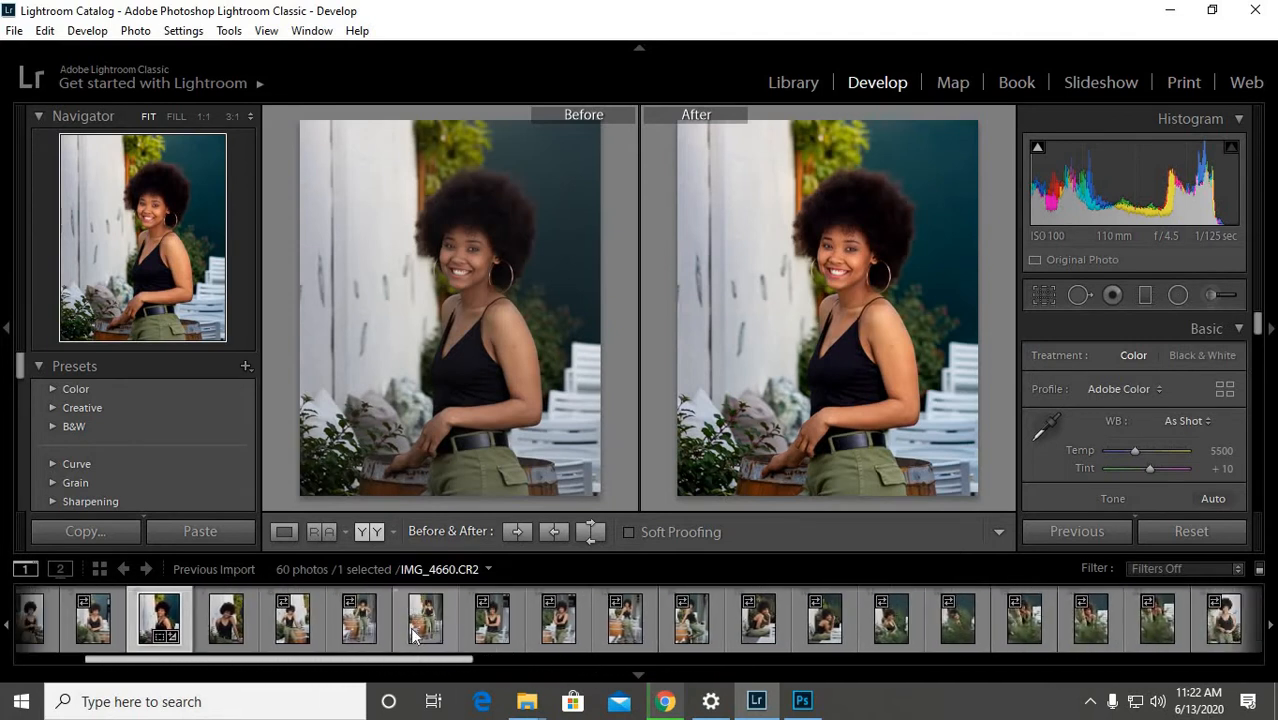
click(366, 619)
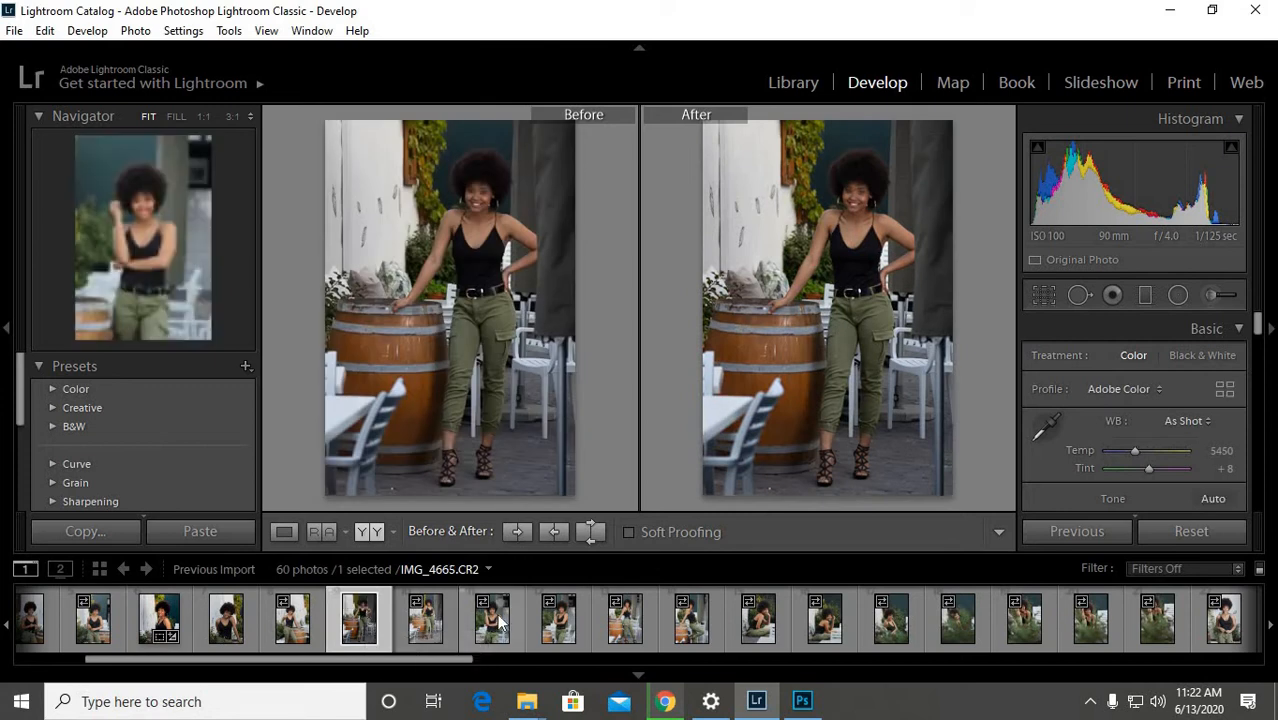
click(497, 624)
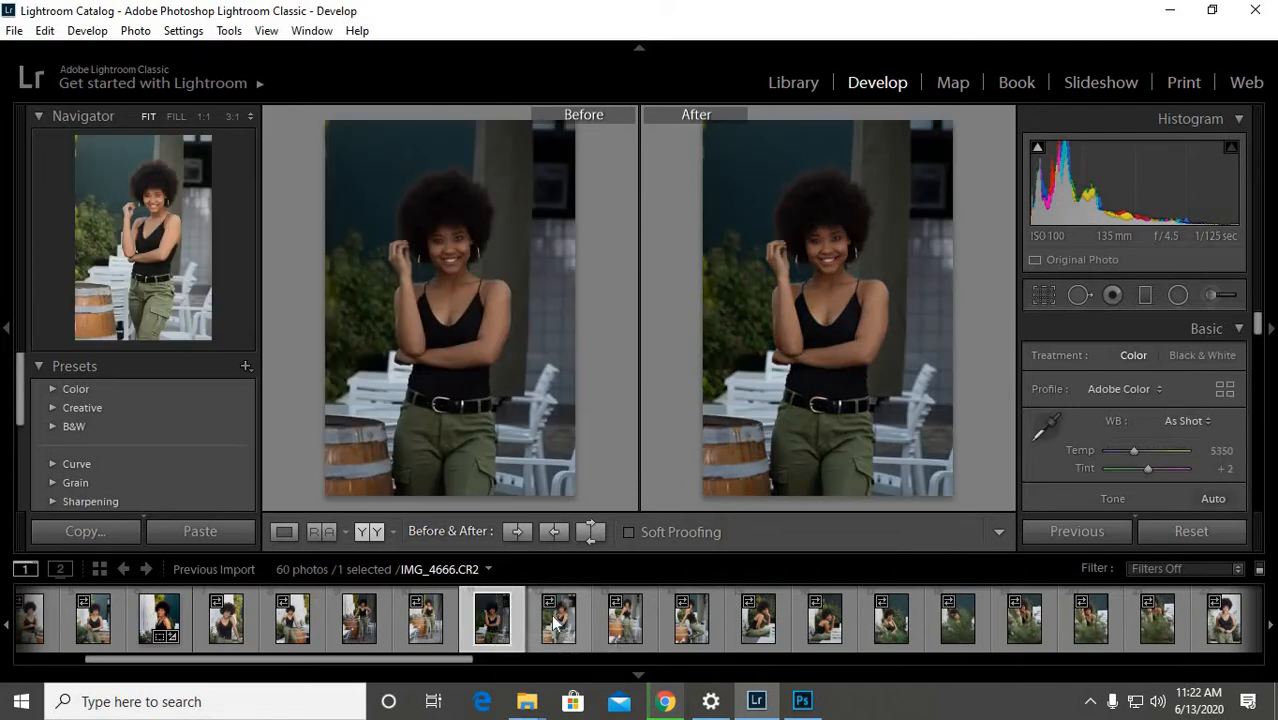
click(562, 620)
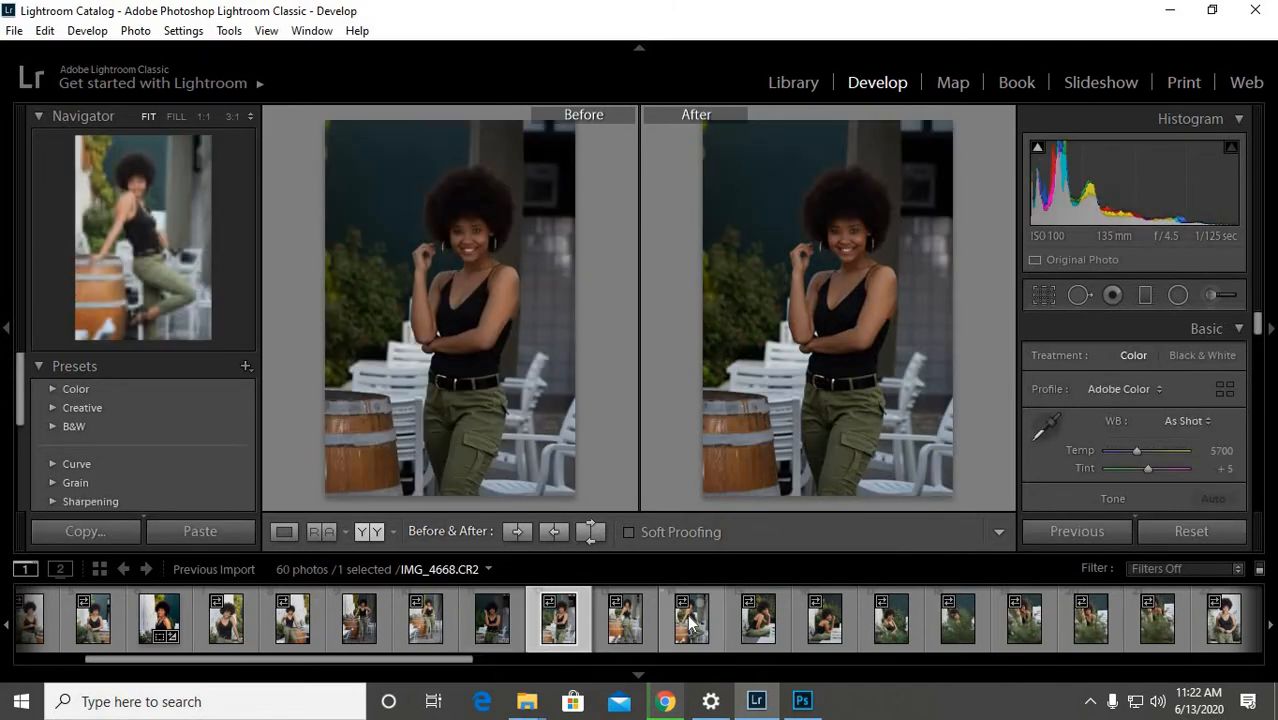
click(625, 615)
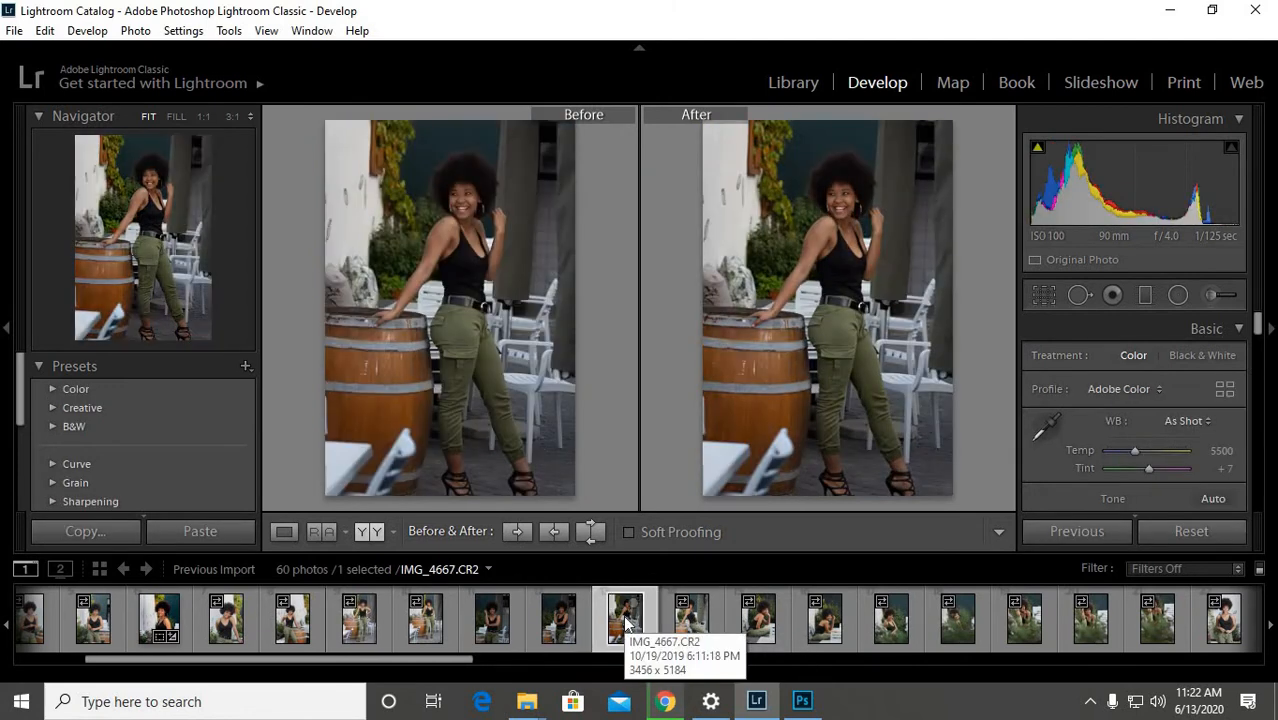
click(840, 204)
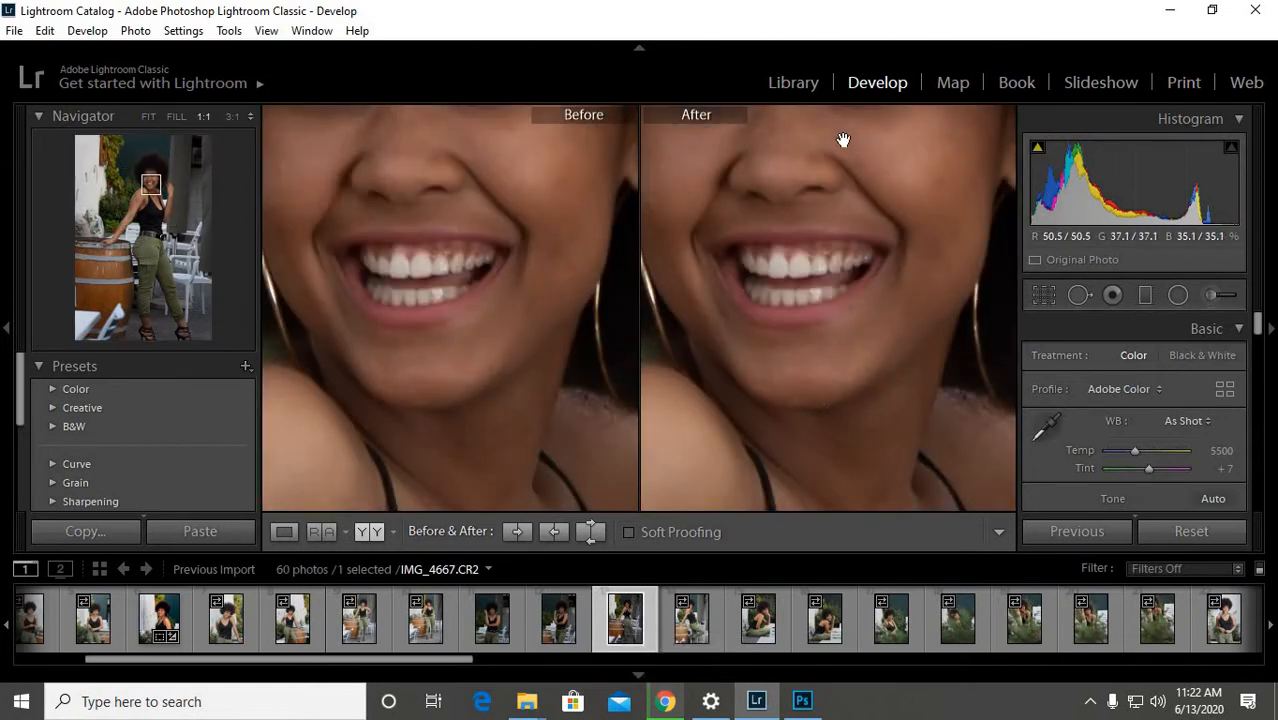
scroll(817, 329, up, 3)
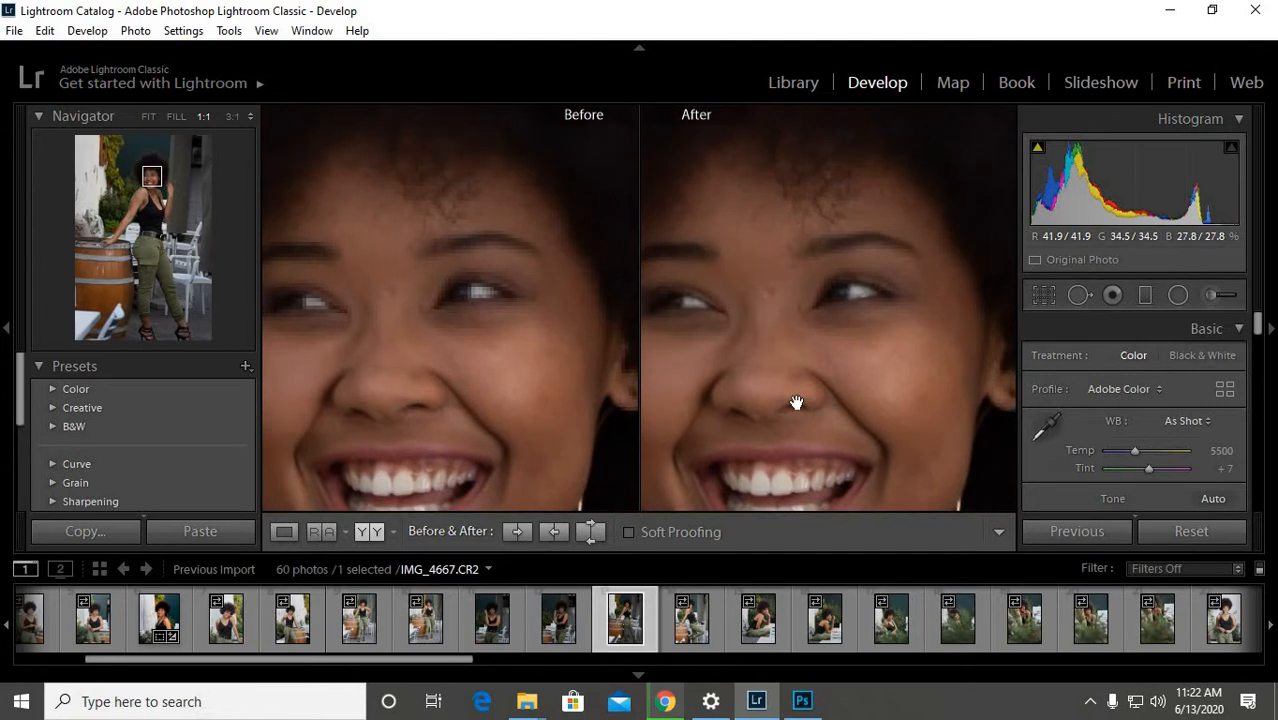
click(858, 338)
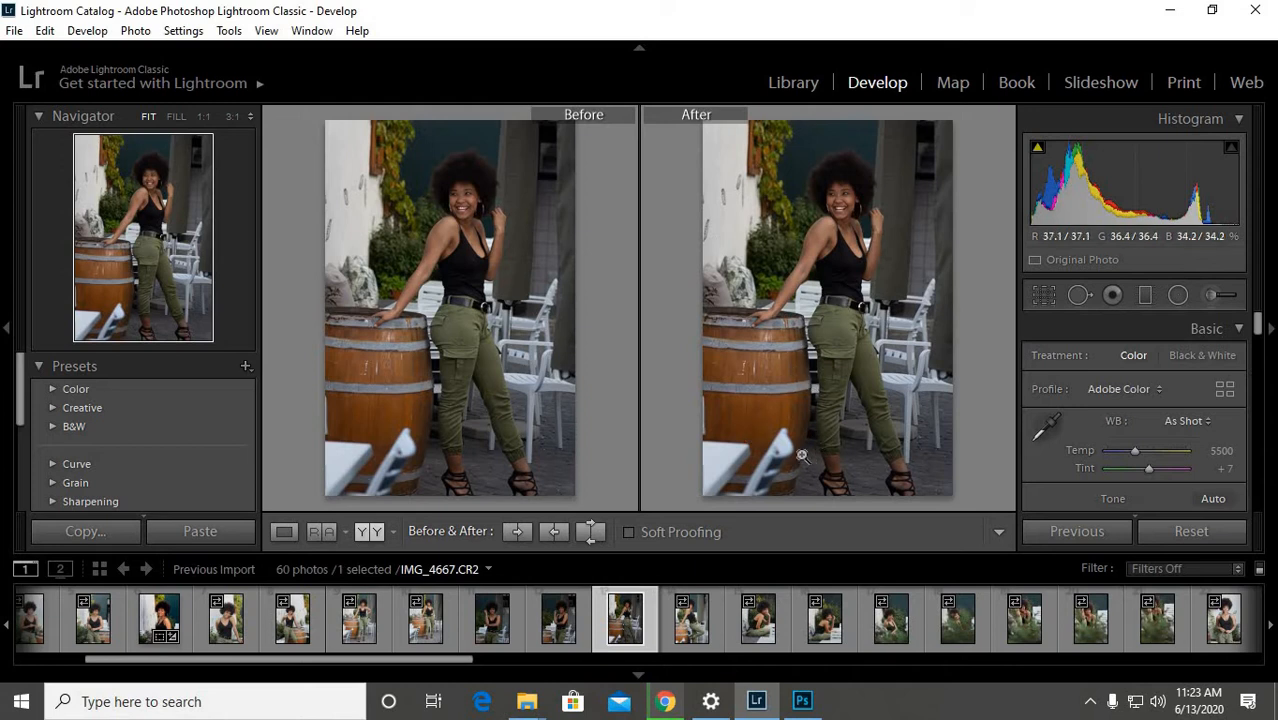
click(753, 632)
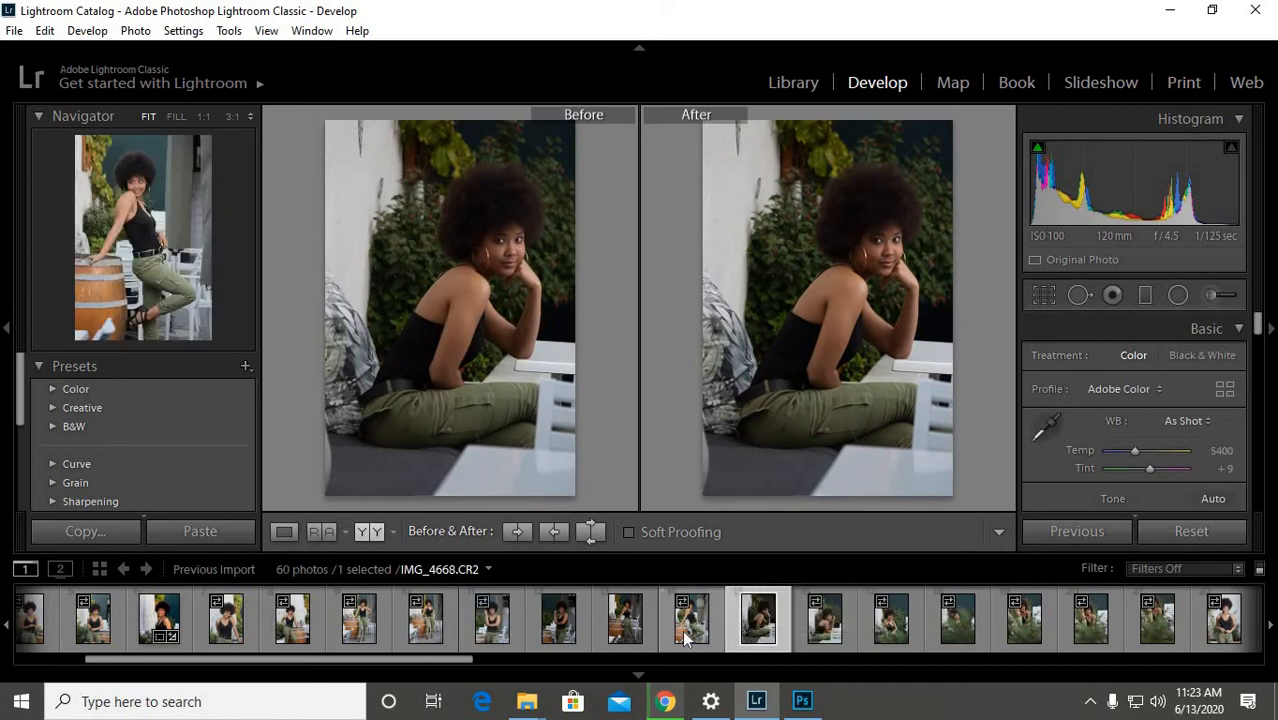
click(636, 627)
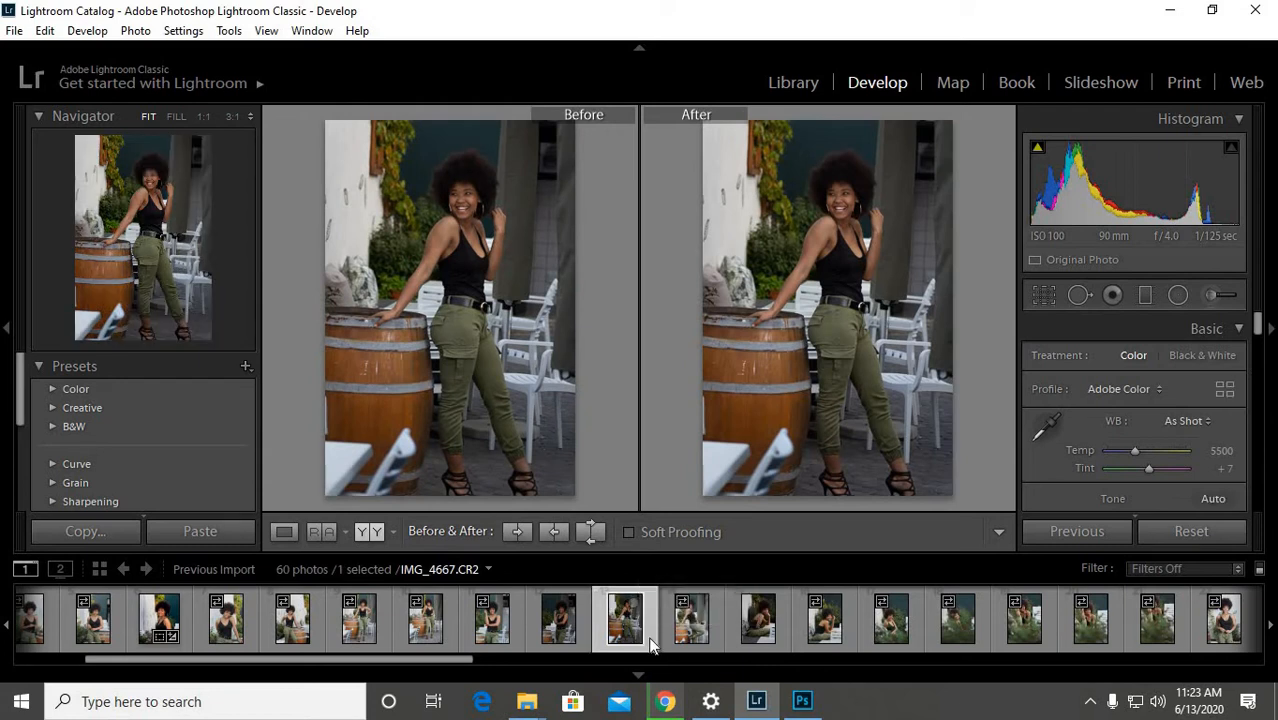
click(686, 627)
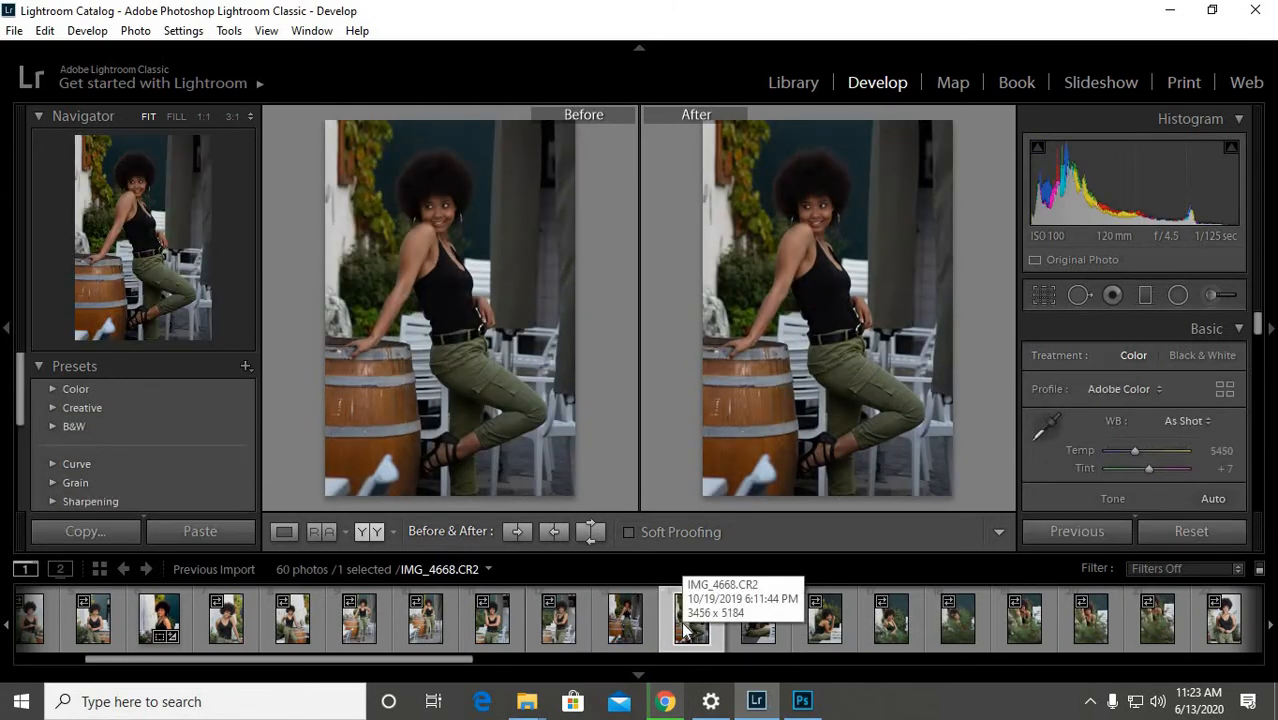
Paste the copied develop settings onto IMG_4667.CR2 and check the face at 1:1
click(628, 636)
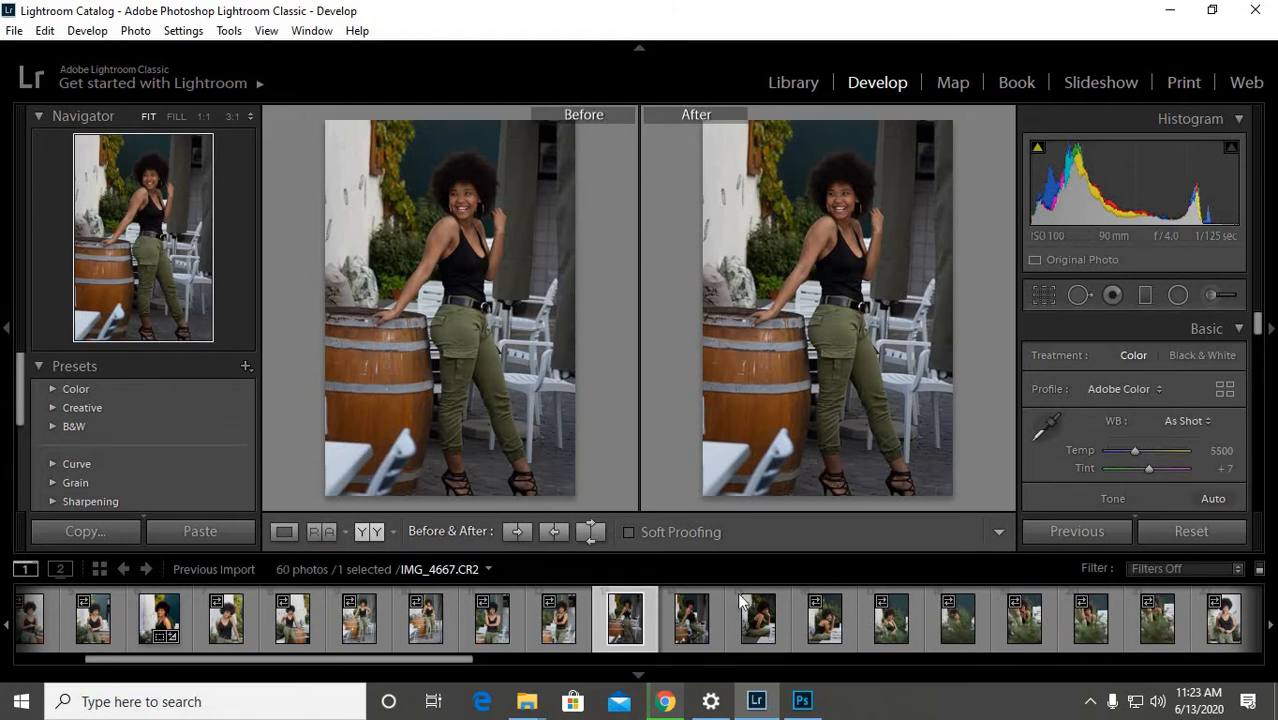
click(213, 533)
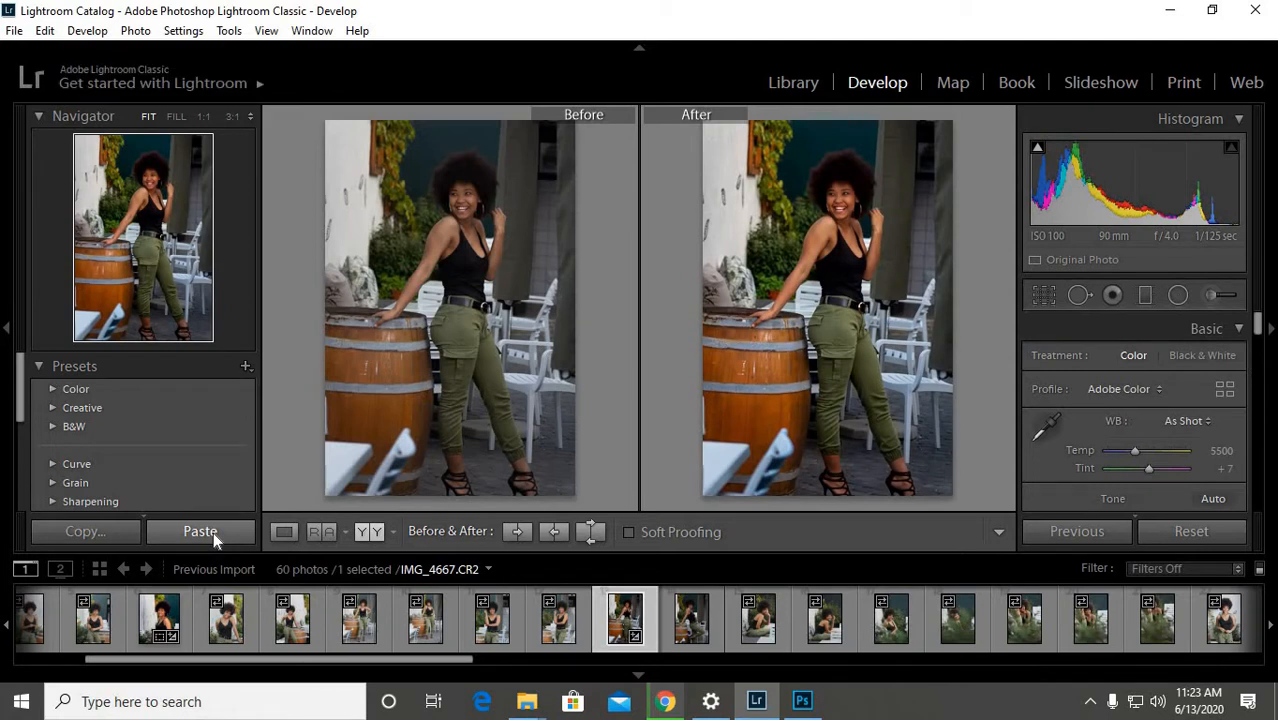
click(847, 207)
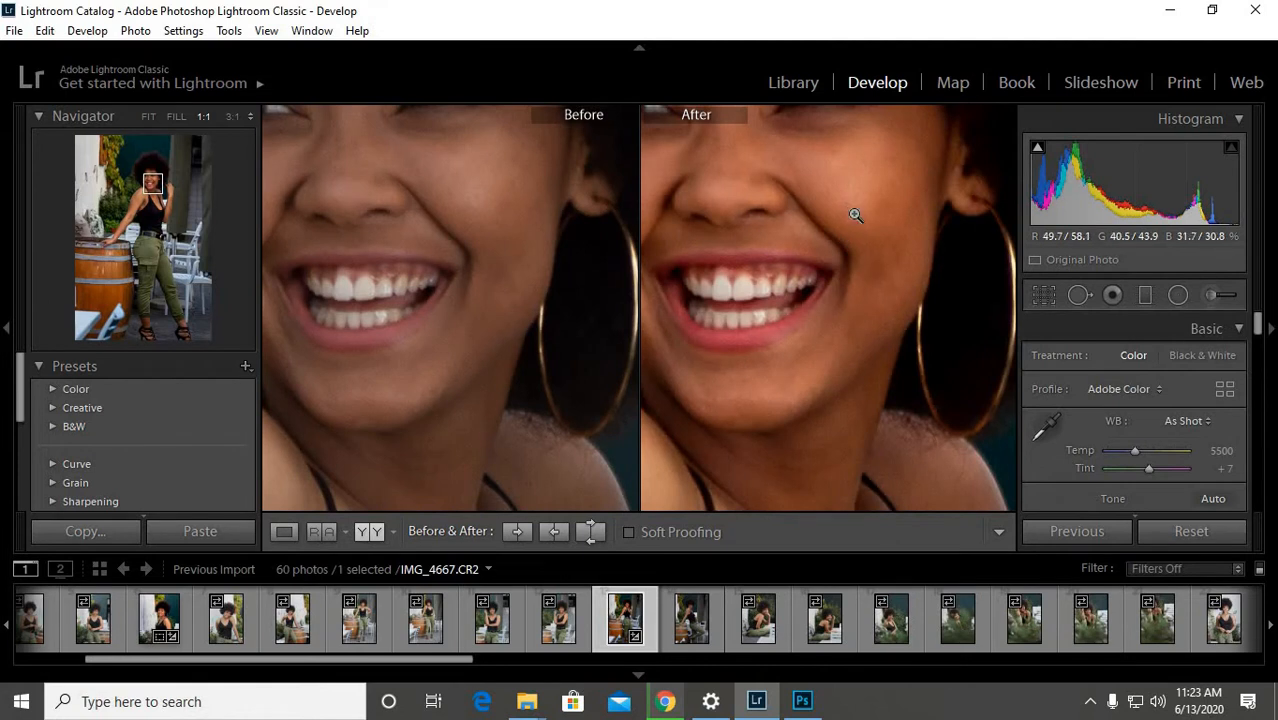
click(855, 214)
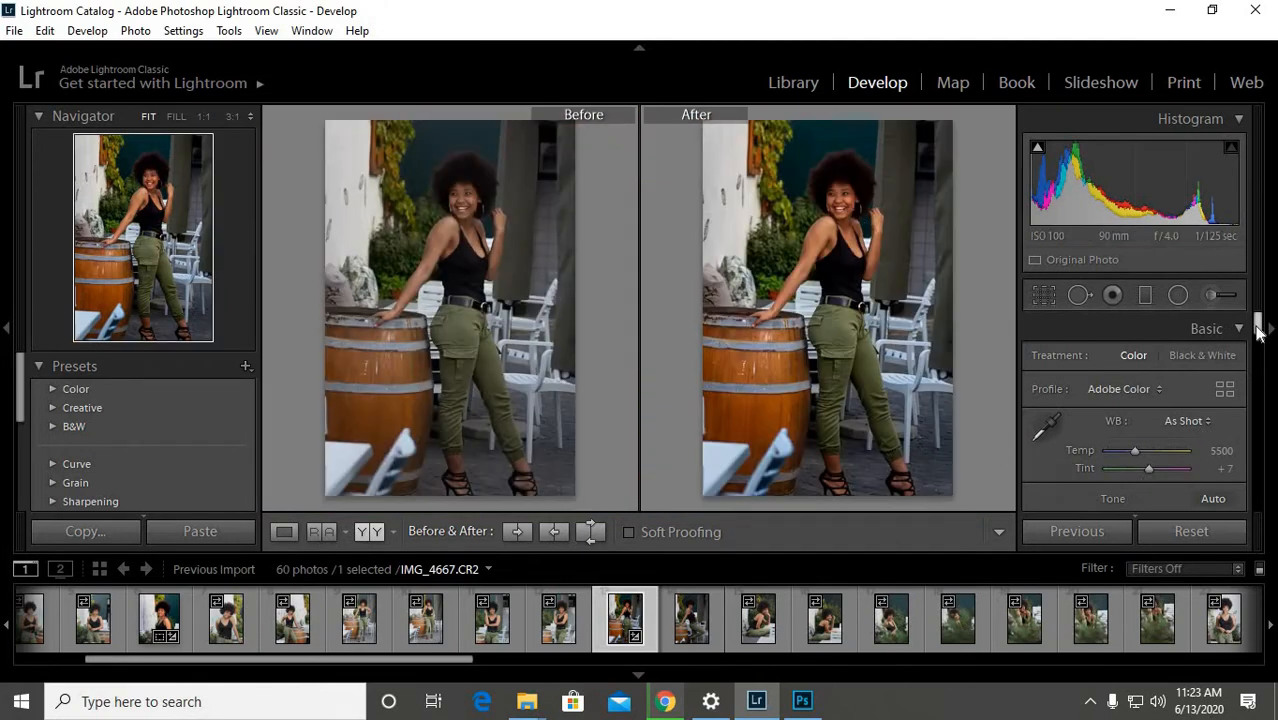
Set the photo's Highlights to -12 and Blacks to -19
drag(1258, 333, 1270, 352)
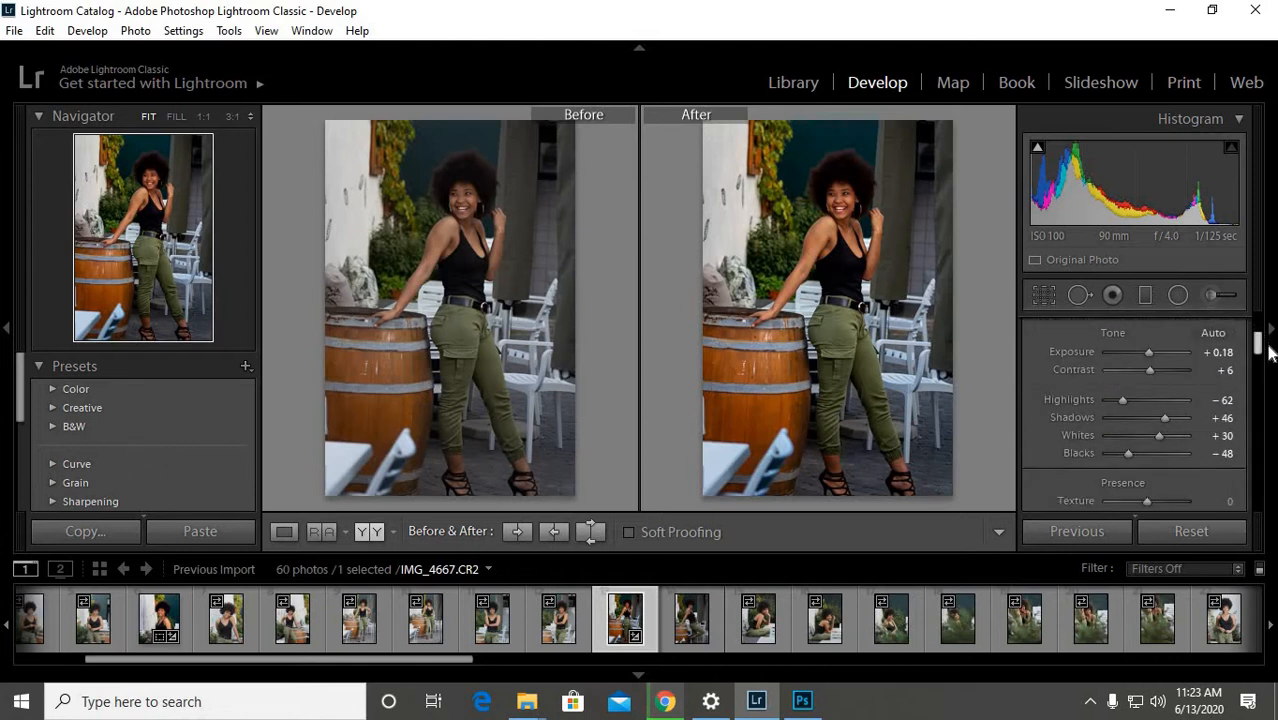
double_click(1125, 400)
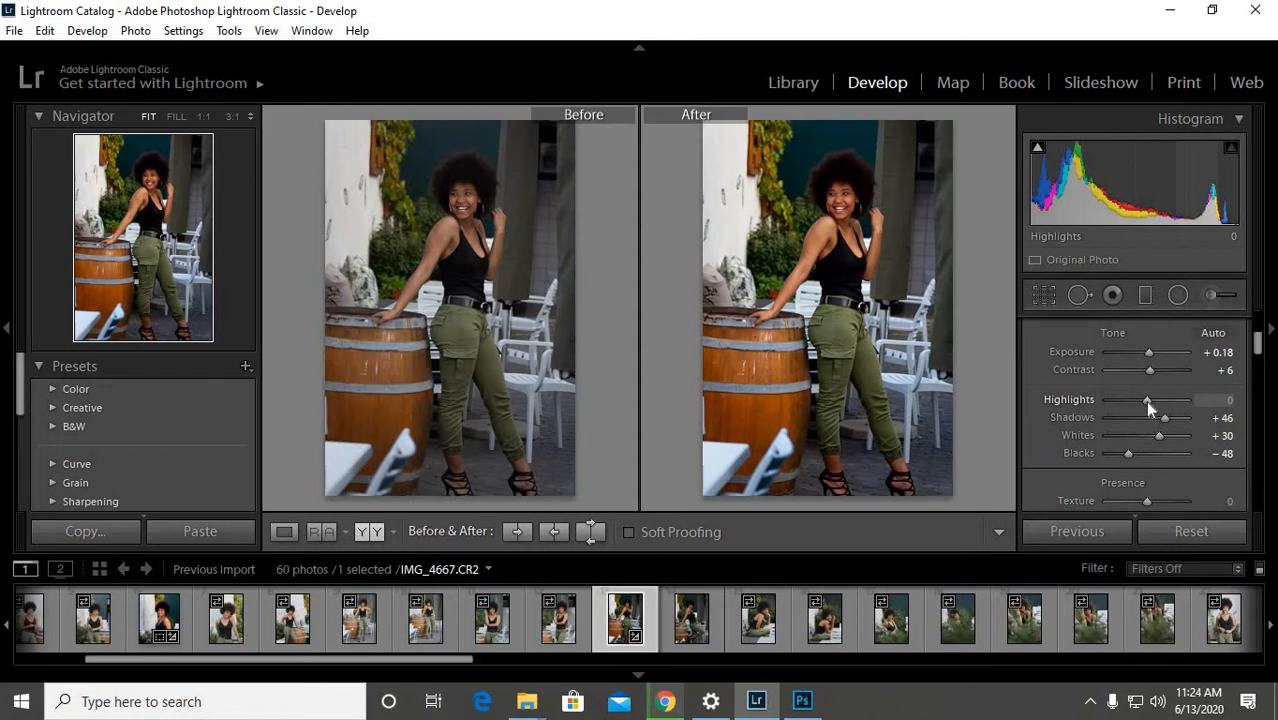
mouse_move(1145, 400)
mouse_down()
mouse_move(1118, 398)
mouse_move(1140, 397)
mouse_up()
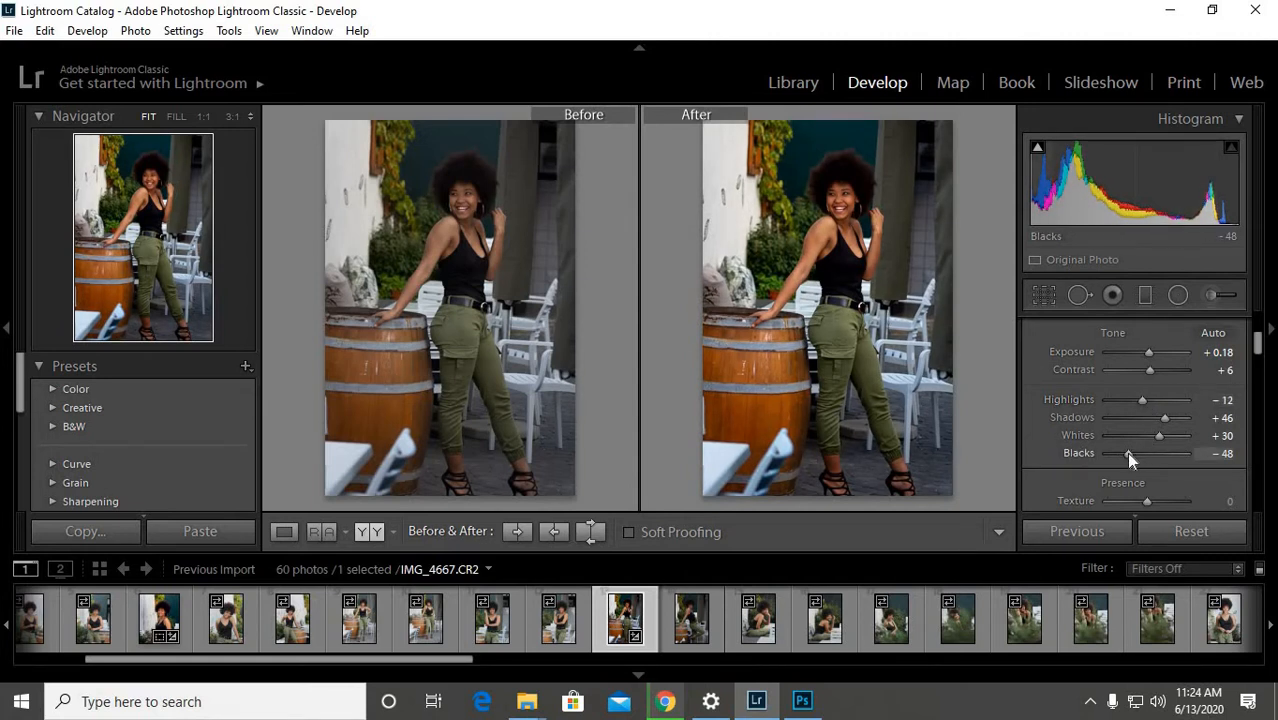
mouse_move(1128, 454)
mouse_down()
mouse_move(1150, 454)
mouse_move(1139, 449)
mouse_up()
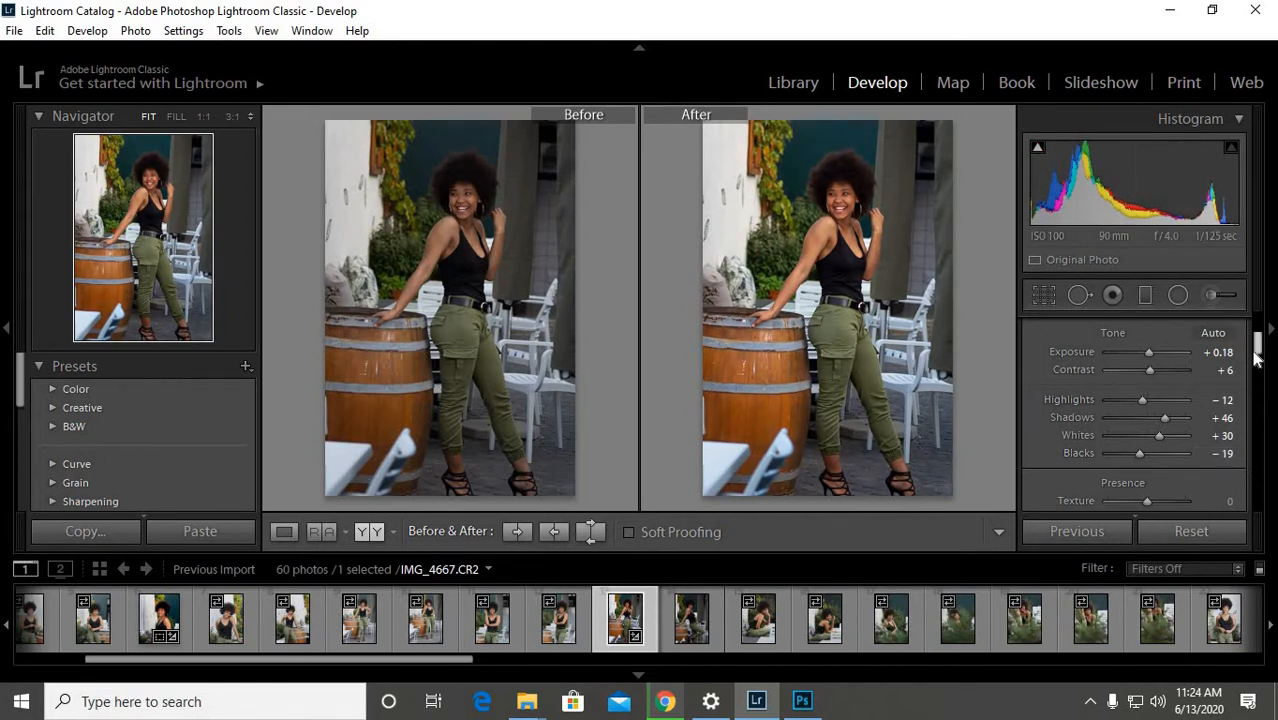
drag(1258, 350, 1258, 333)
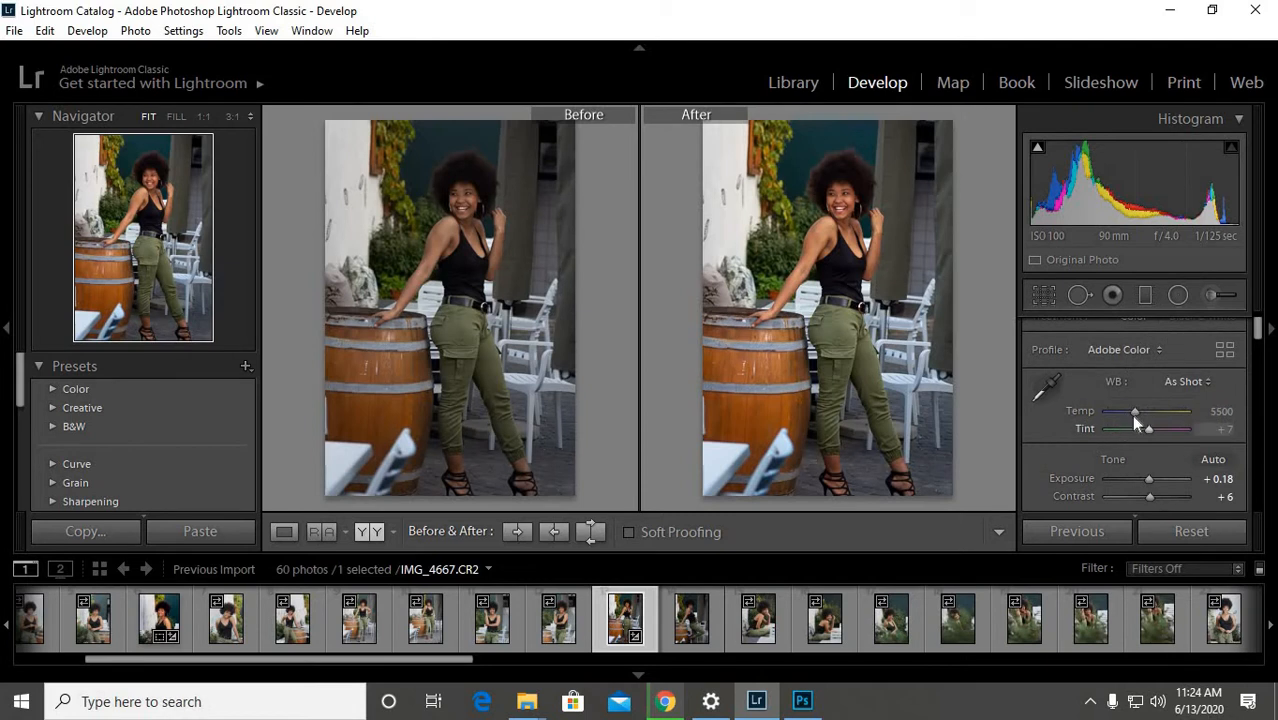
mouse_move(1133, 411)
mouse_down()
mouse_move(1150, 412)
mouse_move(1123, 413)
mouse_up()
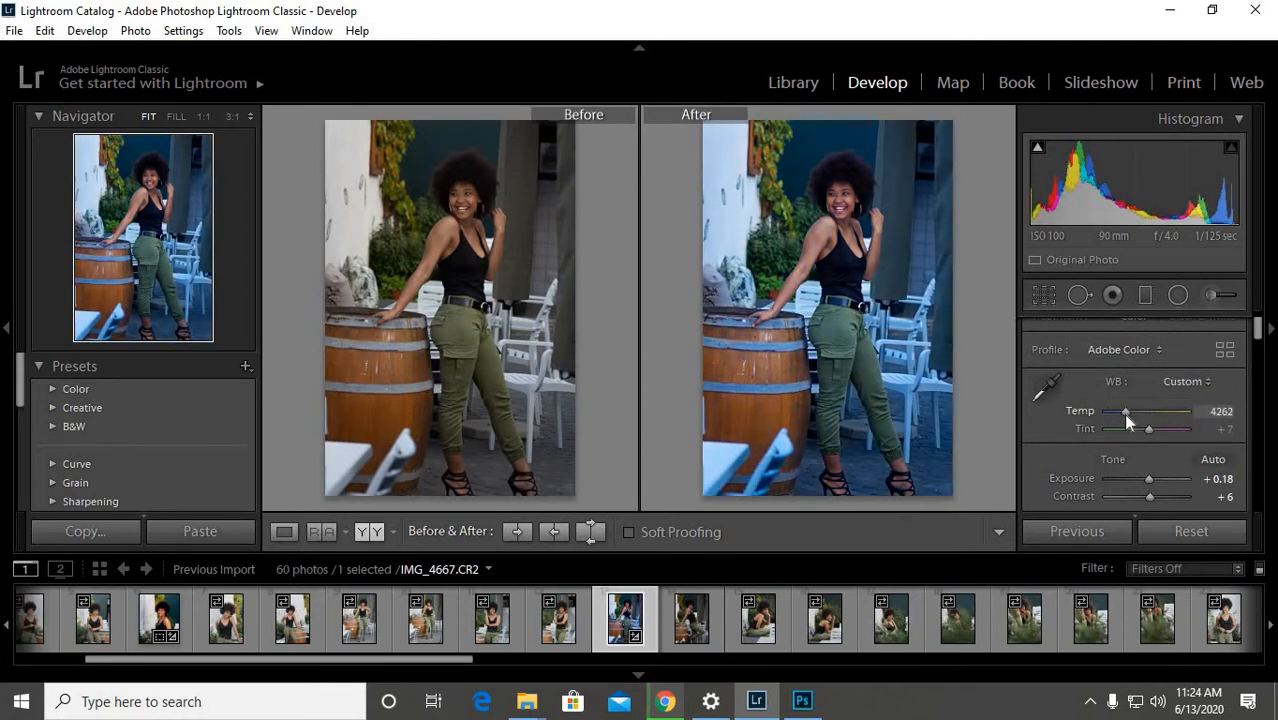
key(ctrl+z)
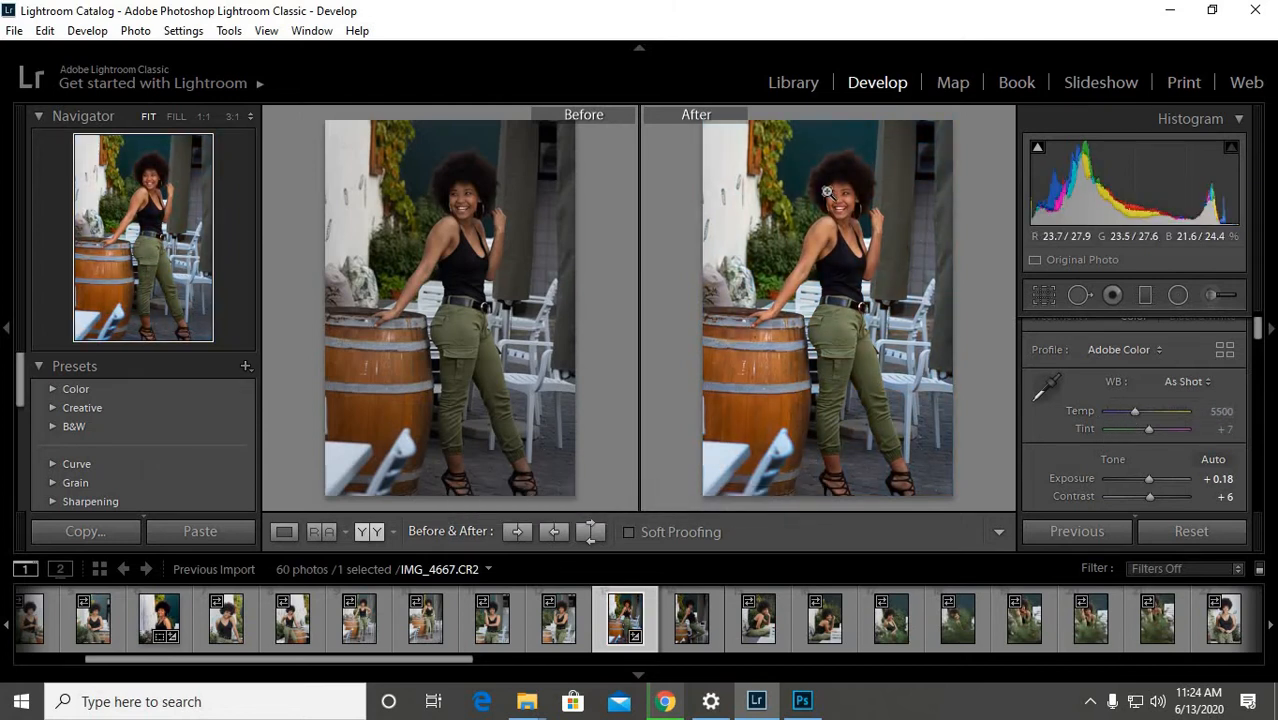
Set the Blue Primary saturation in the camera calibration to +33, judging the skin tone on the face at 1:1
click(844, 205)
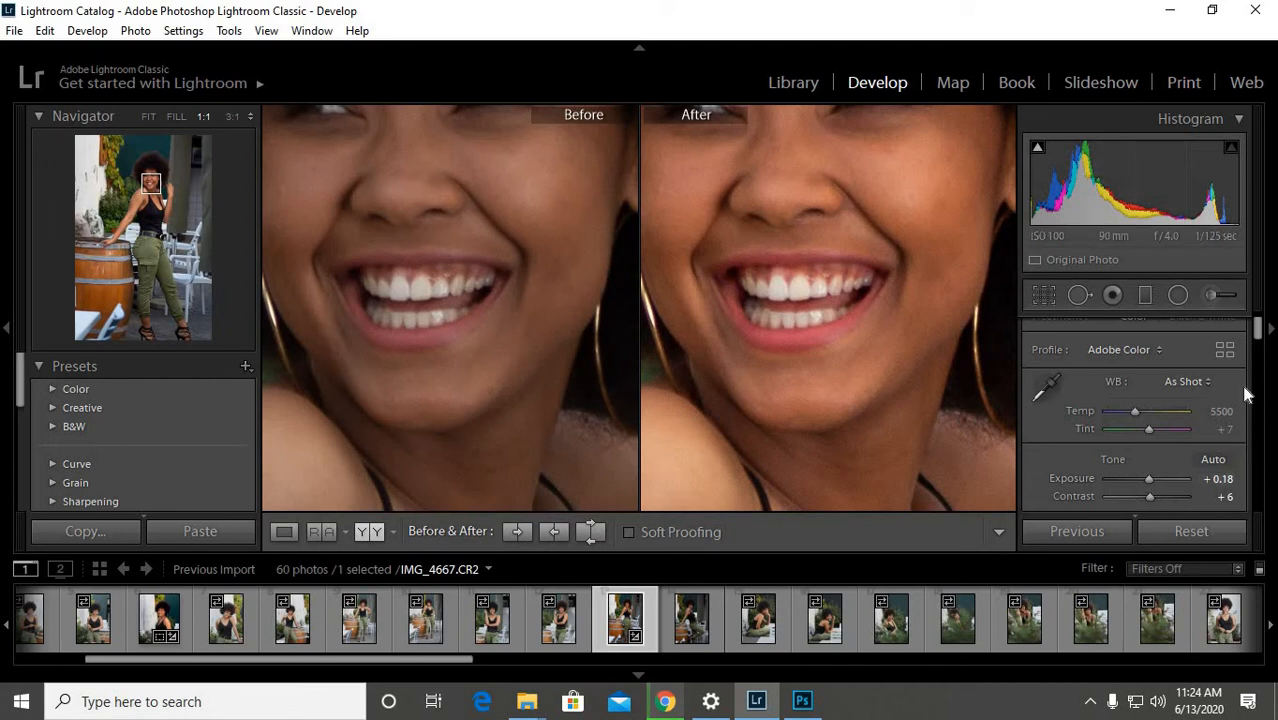
drag(1259, 326, 1265, 482)
scroll(1135, 420, down, 1)
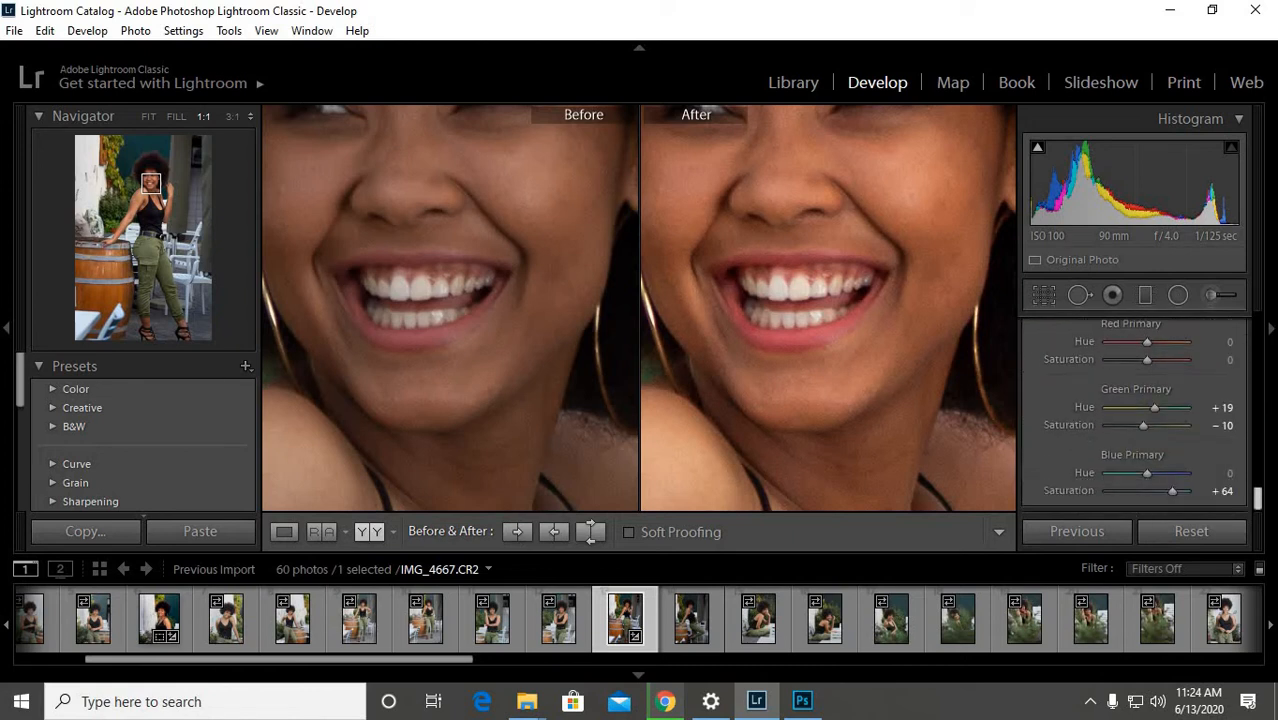
mouse_move(1147, 490)
mouse_down()
mouse_move(1172, 490)
mouse_move(1114, 492)
mouse_move(1183, 490)
mouse_move(1170, 490)
mouse_up()
key(ctrl+z)
key(ctrl+z)
mouse_move(1258, 499)
mouse_down()
mouse_move(1256, 485)
mouse_move(1257, 498)
mouse_up()
mouse_move(1172, 487)
mouse_down()
mouse_move(1146, 488)
mouse_move(1164, 491)
mouse_up()
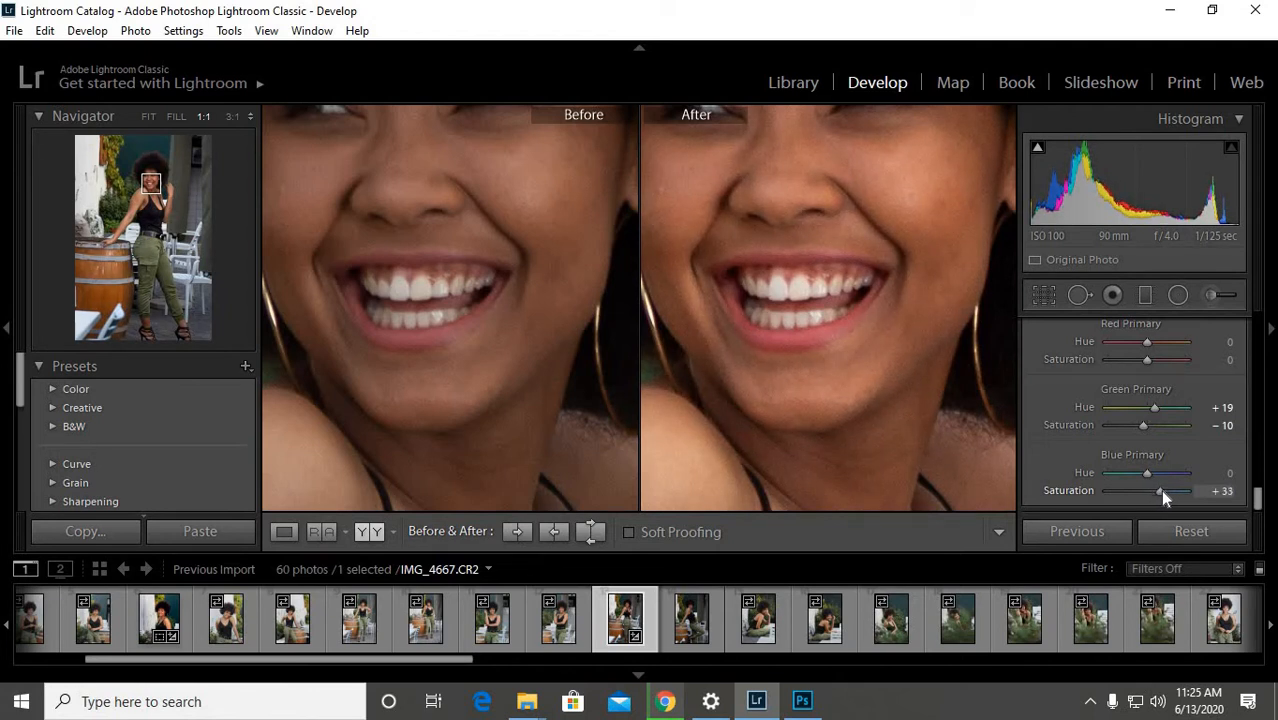
click(874, 232)
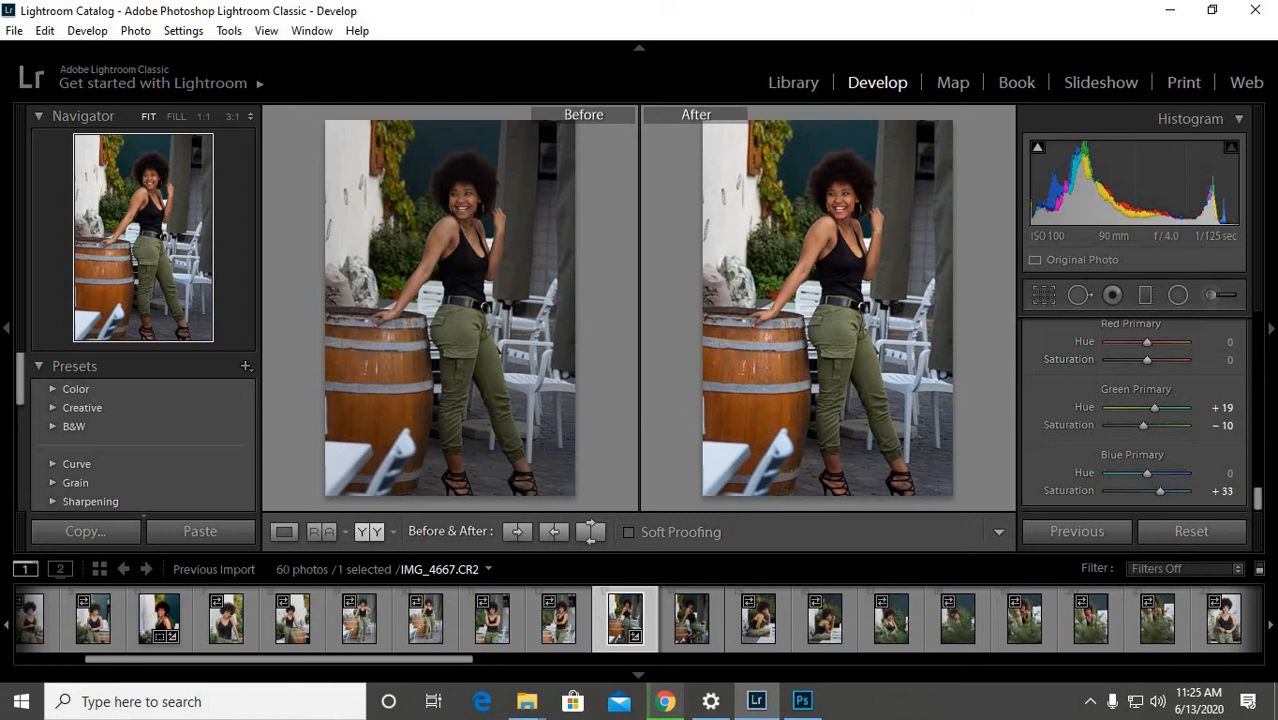
Raise the photo's Exposure to +0.60
scroll(1236, 399, up, 2)
scroll(1236, 399, up, 5)
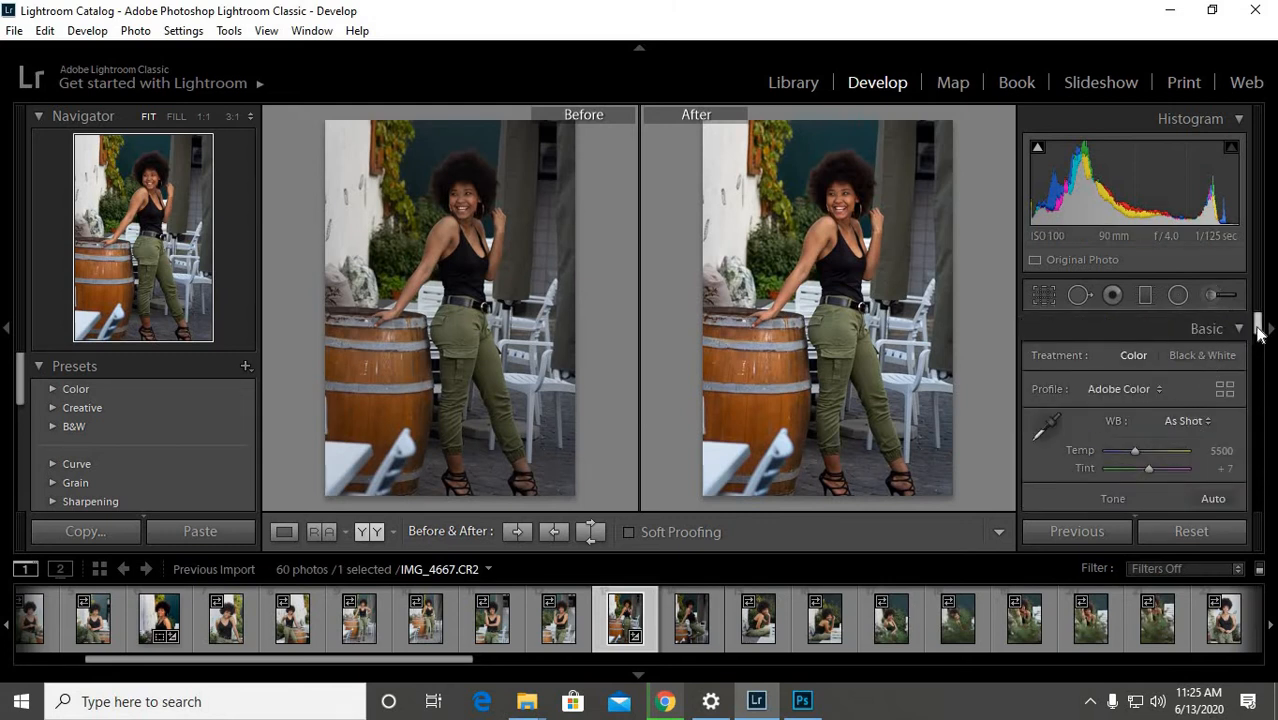
drag(1258, 323, 1259, 342)
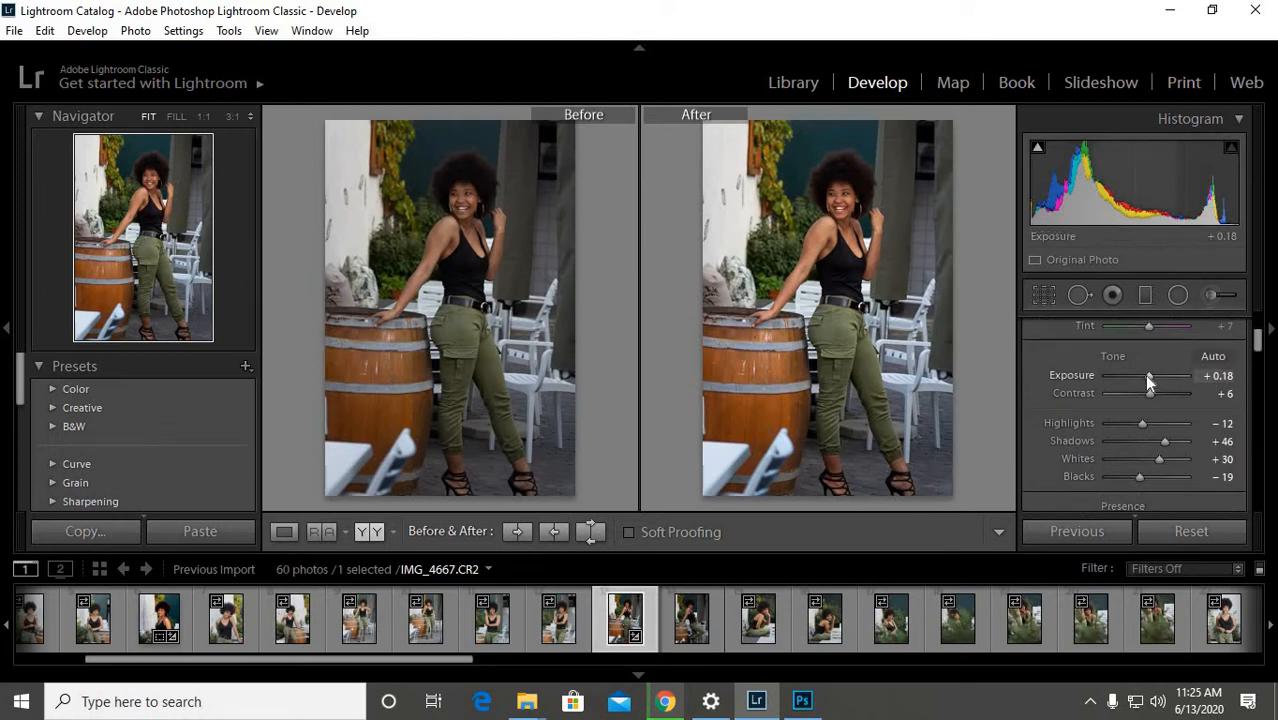
mouse_move(1148, 375)
mouse_down()
mouse_move(1162, 374)
mouse_move(1150, 369)
mouse_up()
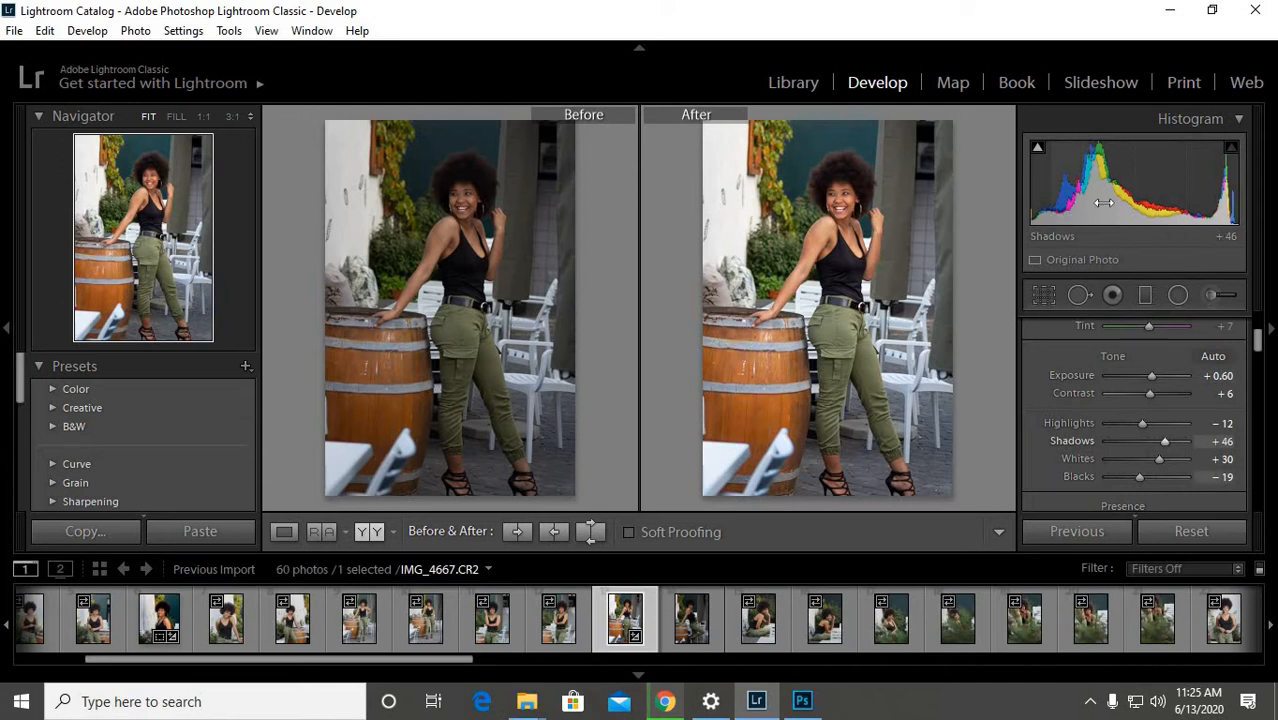
Examine the hair and face of the photo at 1:1 in the before/after view
drag(1150, 383, 1152, 379)
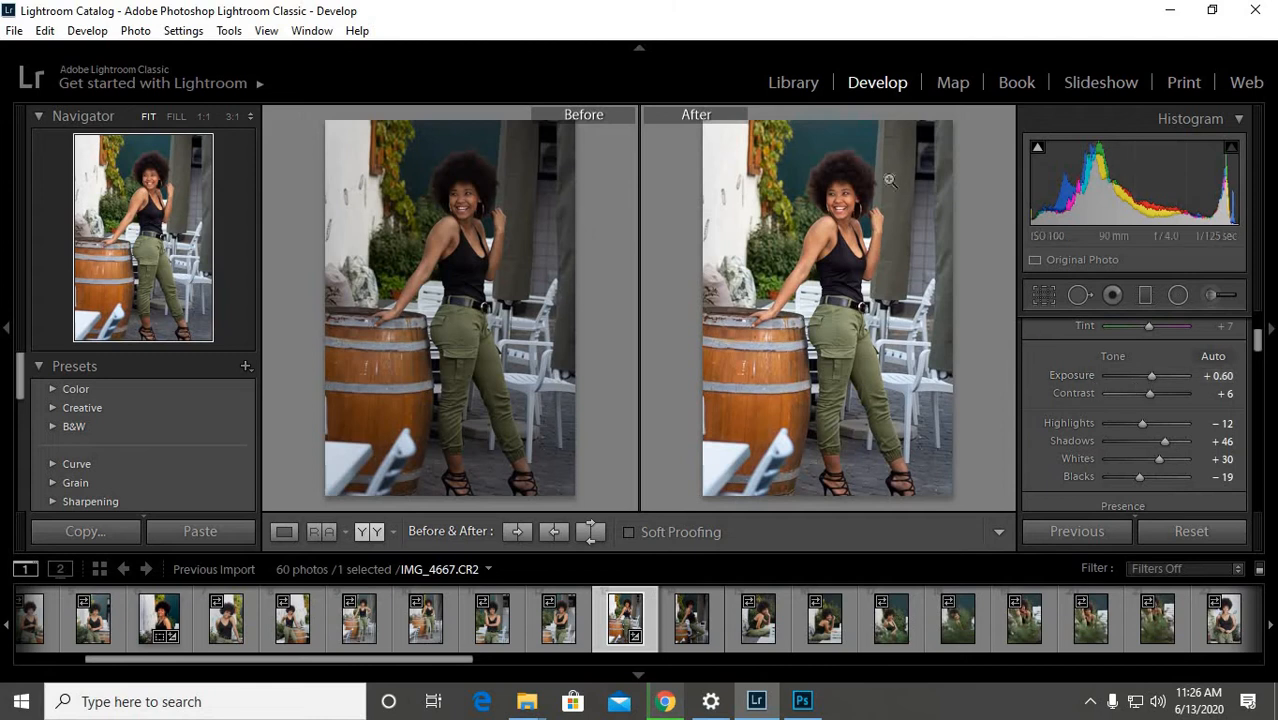
click(831, 171)
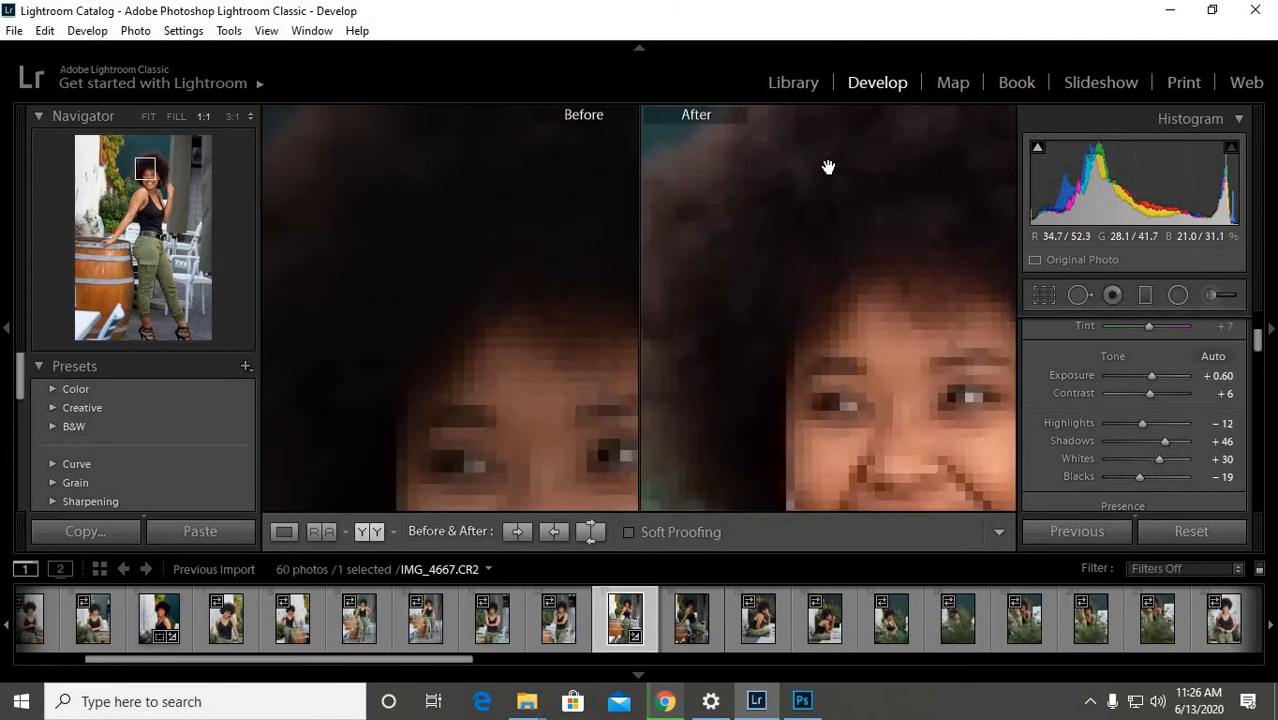
drag(827, 163, 860, 430)
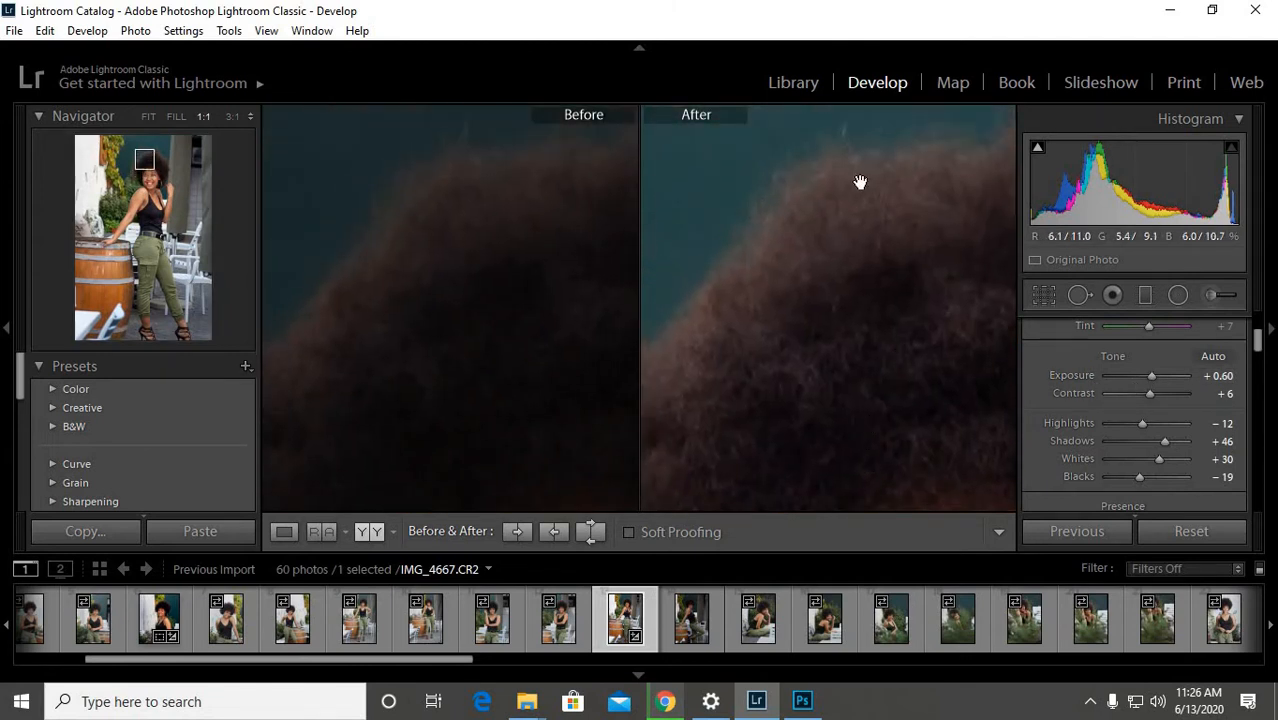
drag(906, 355, 861, 165)
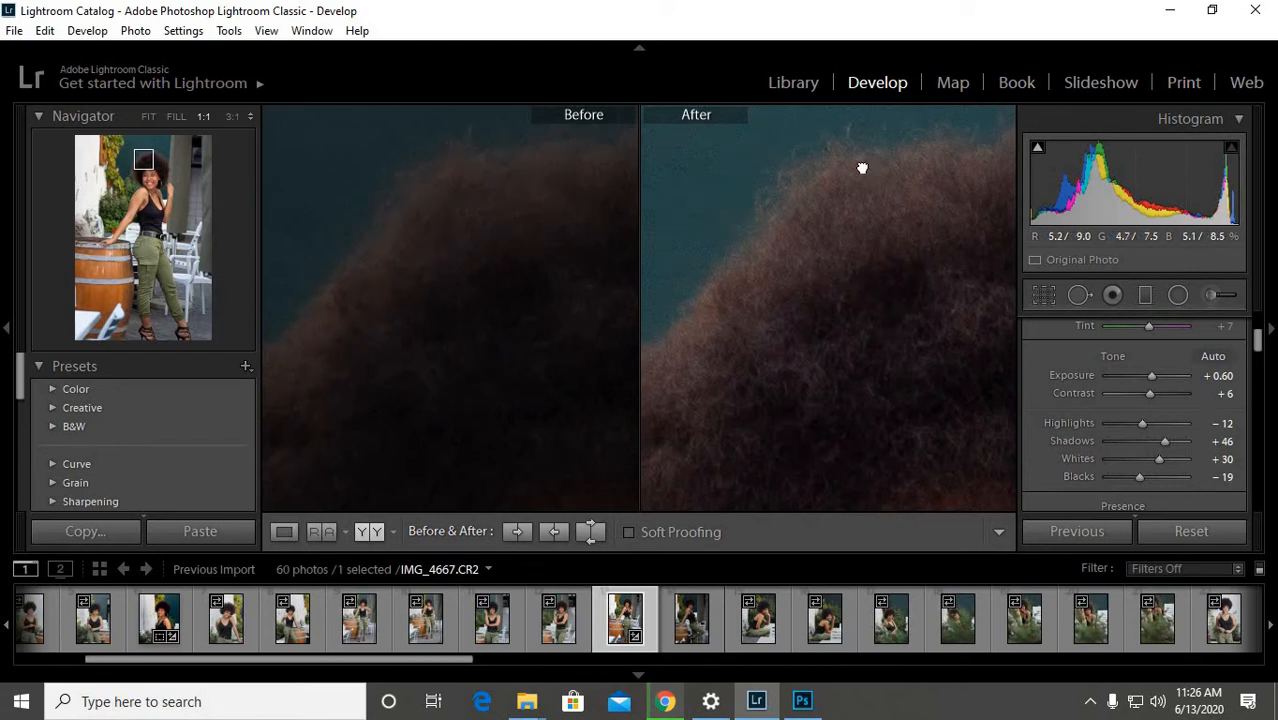
drag(868, 398, 870, 280)
drag(888, 363, 856, 262)
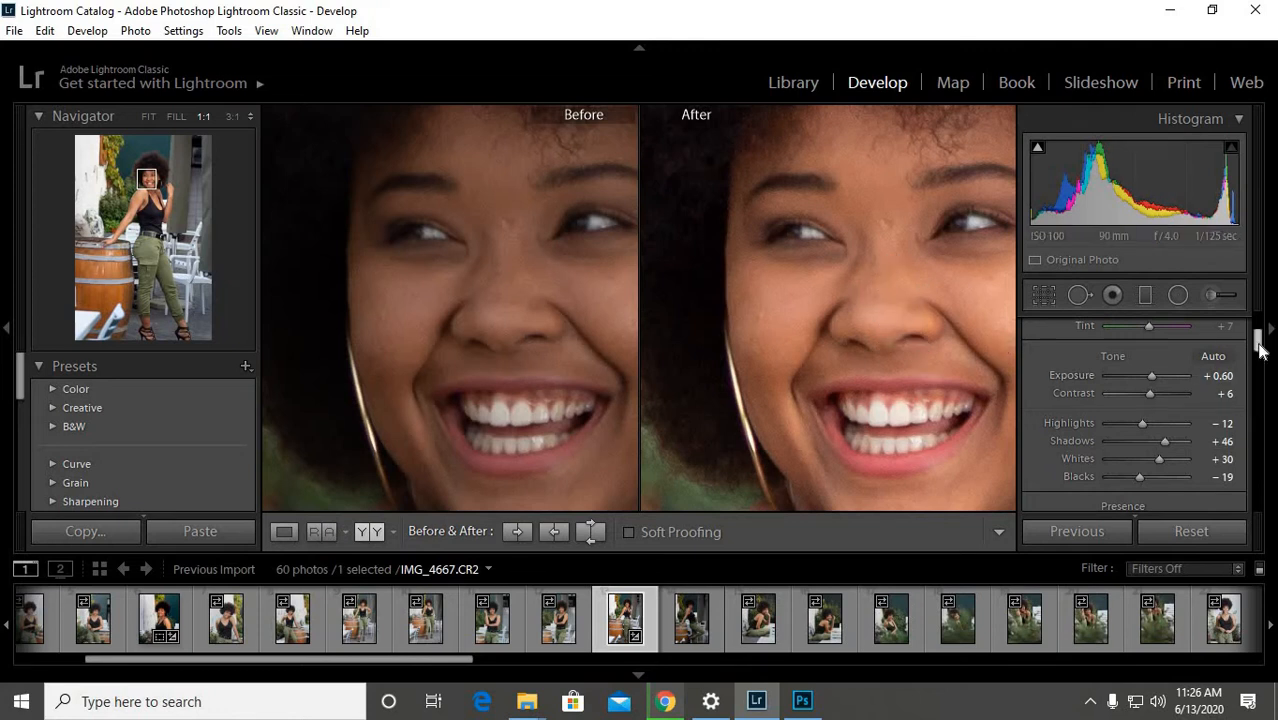
Smooth the skin with a Noise Reduction Luminance of 40, trying 56 first and comparing the face at 1:1 with the full view
drag(1258, 345, 1260, 435)
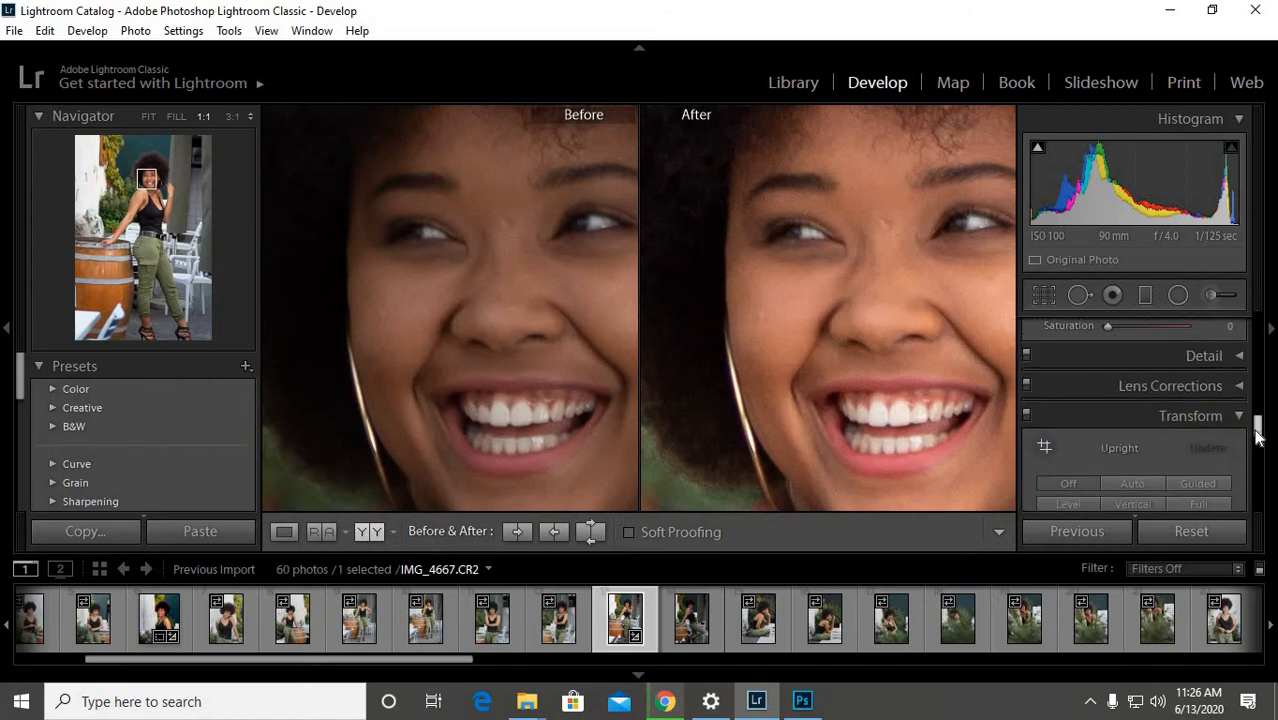
click(1240, 356)
drag(1258, 402, 1259, 428)
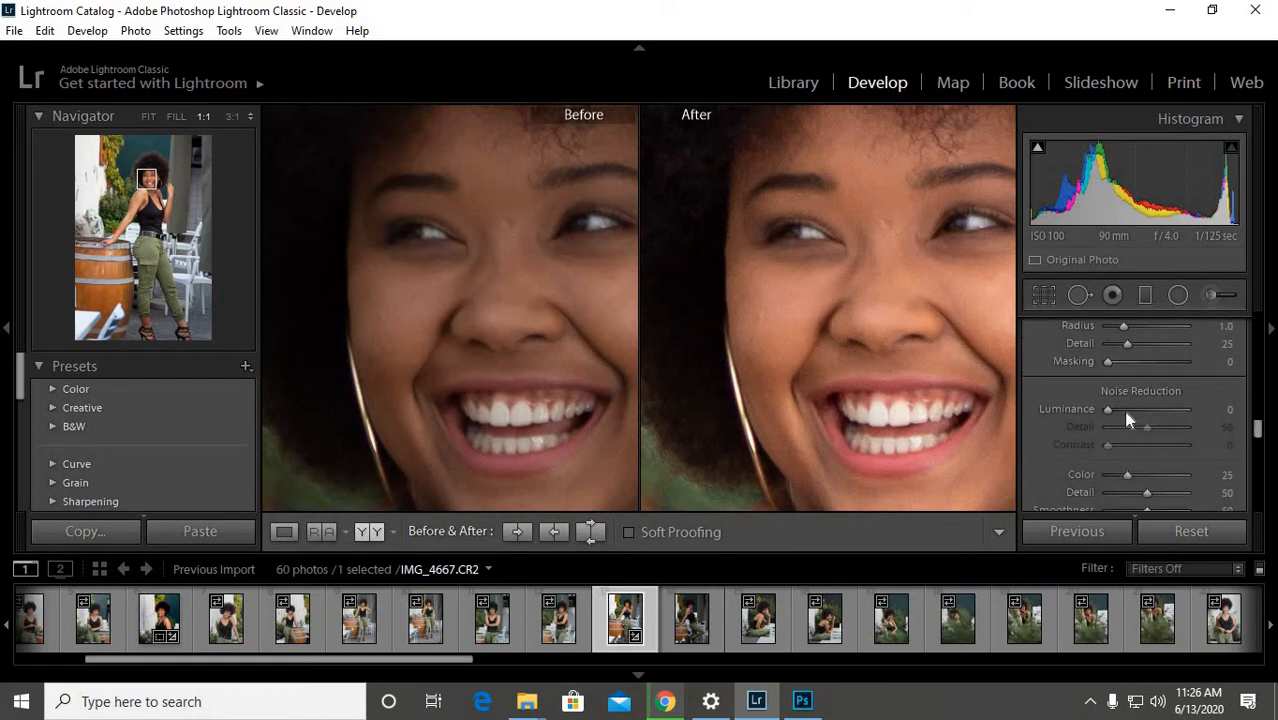
drag(1108, 411, 1152, 413)
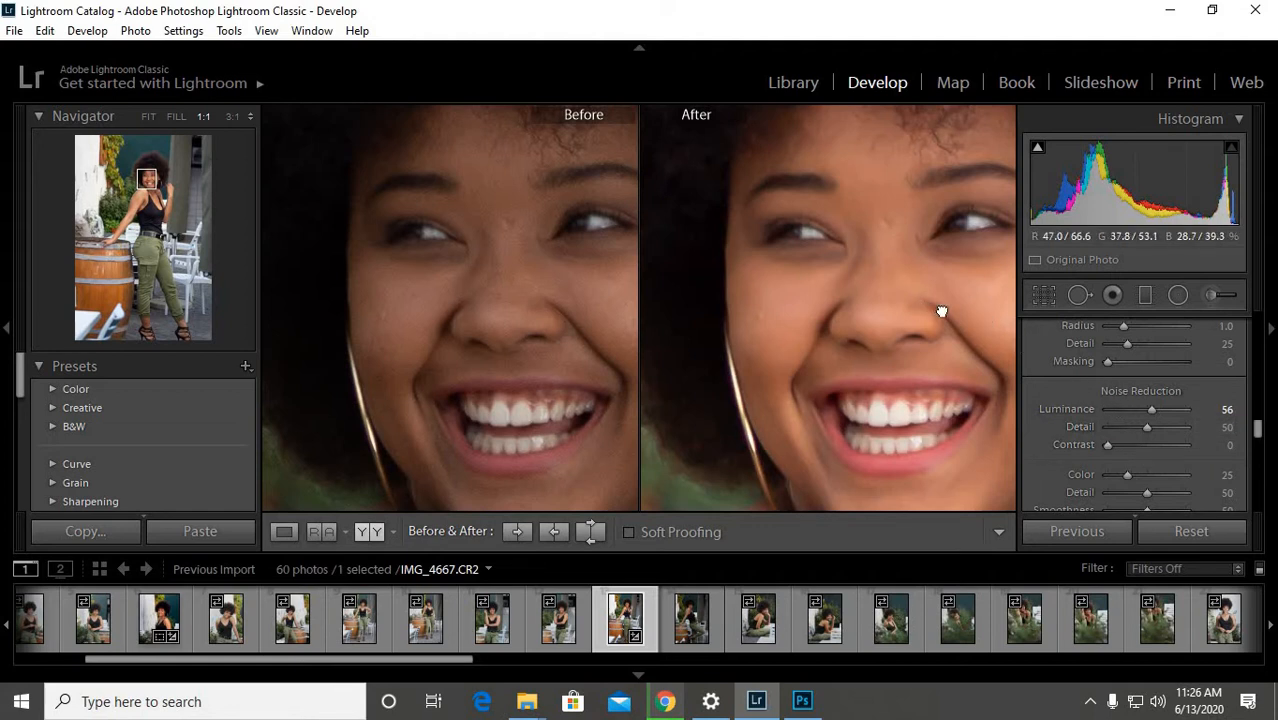
drag(939, 305, 859, 157)
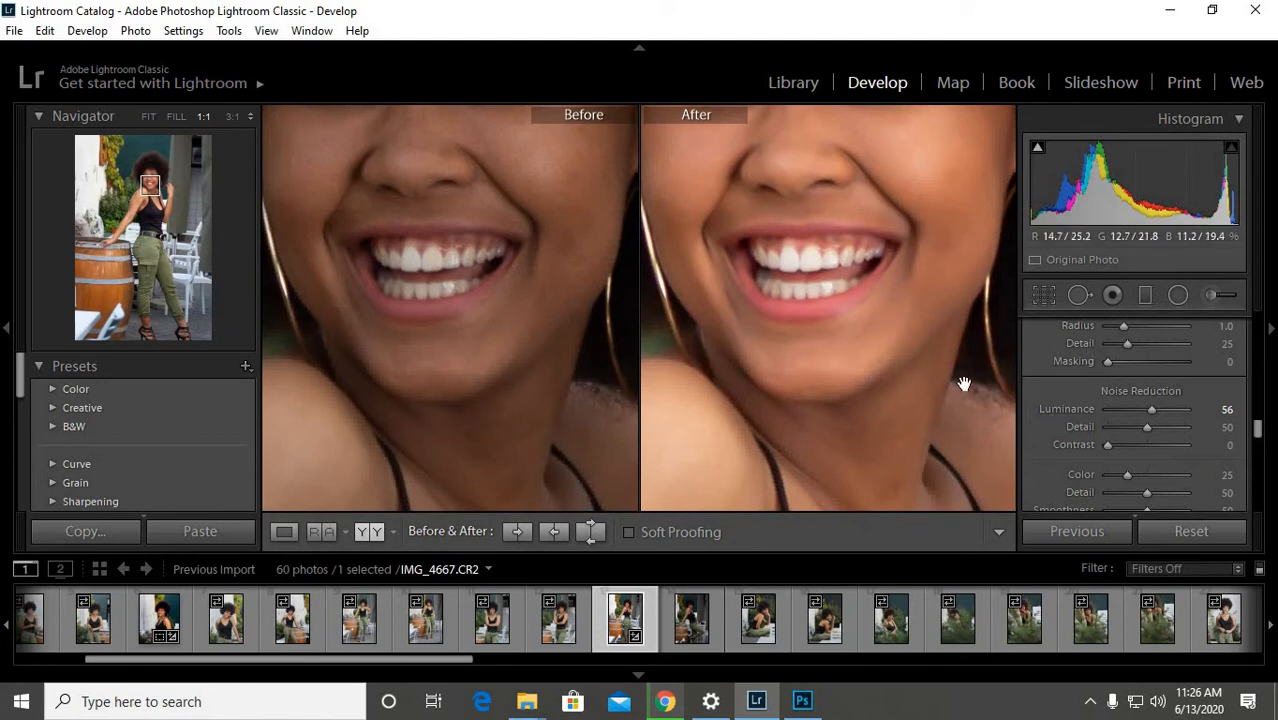
click(889, 302)
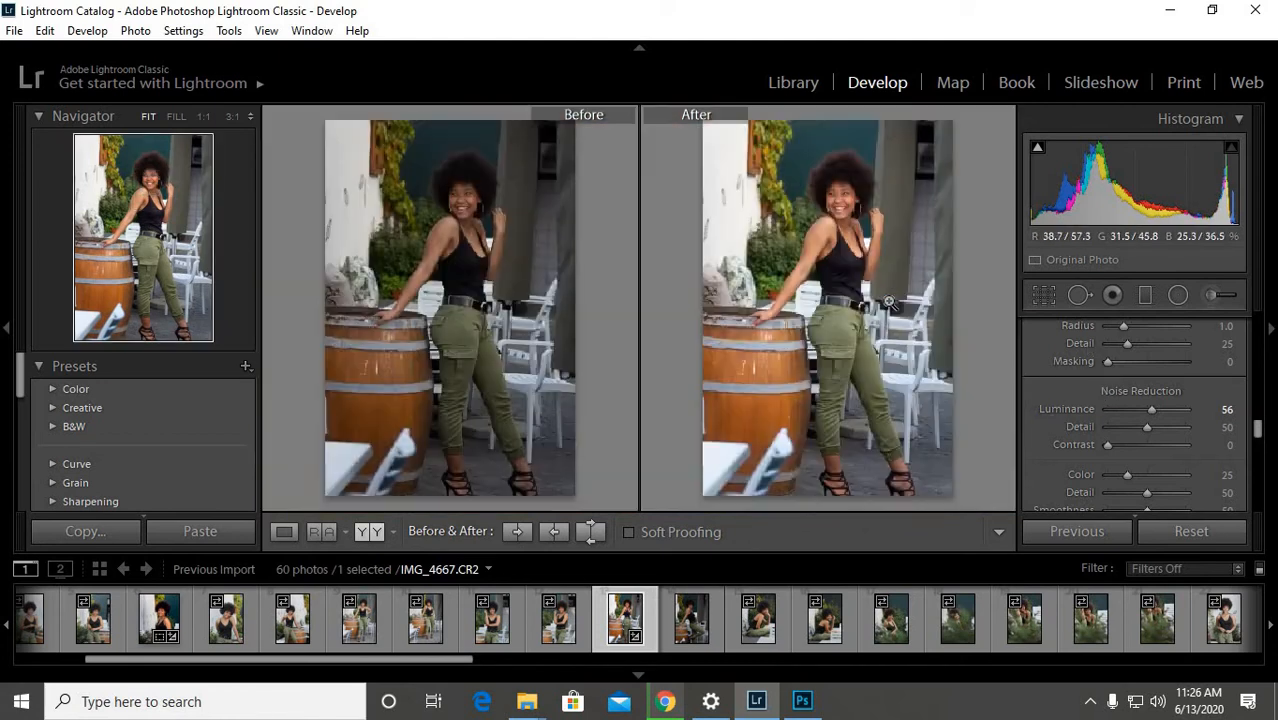
click(845, 199)
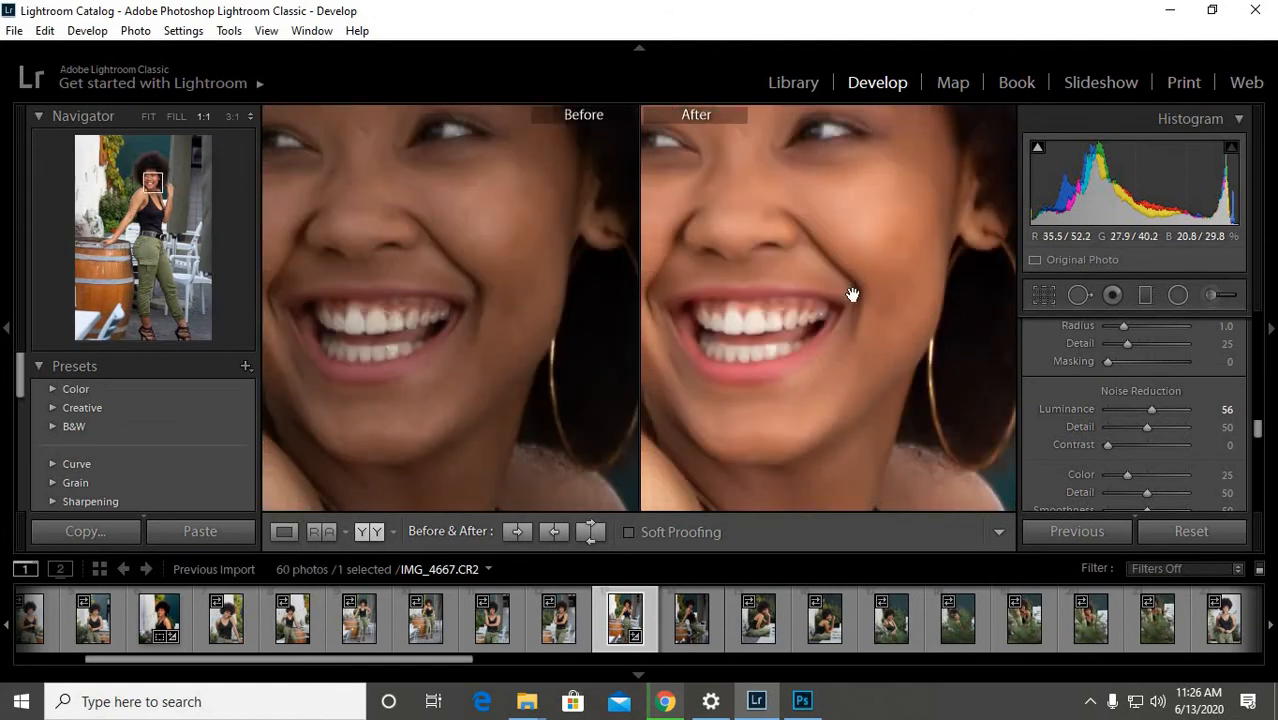
drag(856, 271, 915, 327)
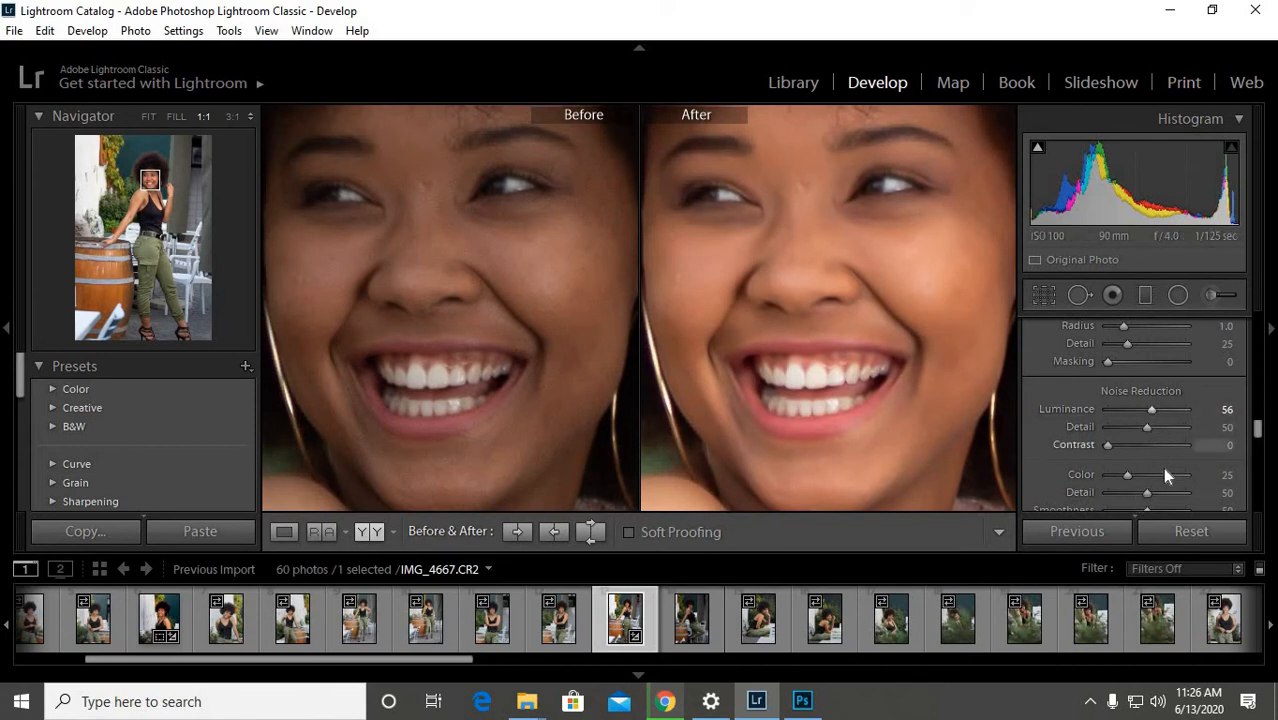
double_click(1148, 409)
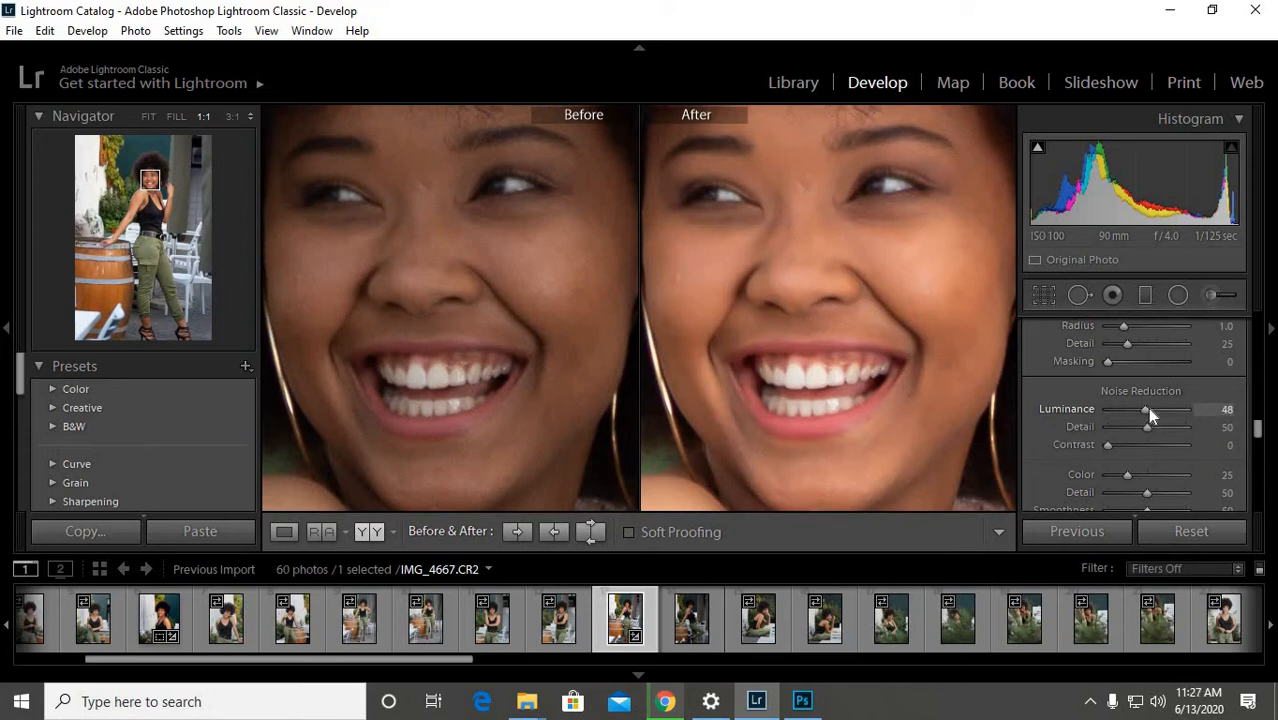
mouse_move(1145, 410)
mouse_down()
mouse_move(1127, 414)
mouse_move(1148, 409)
mouse_move(1139, 414)
mouse_up()
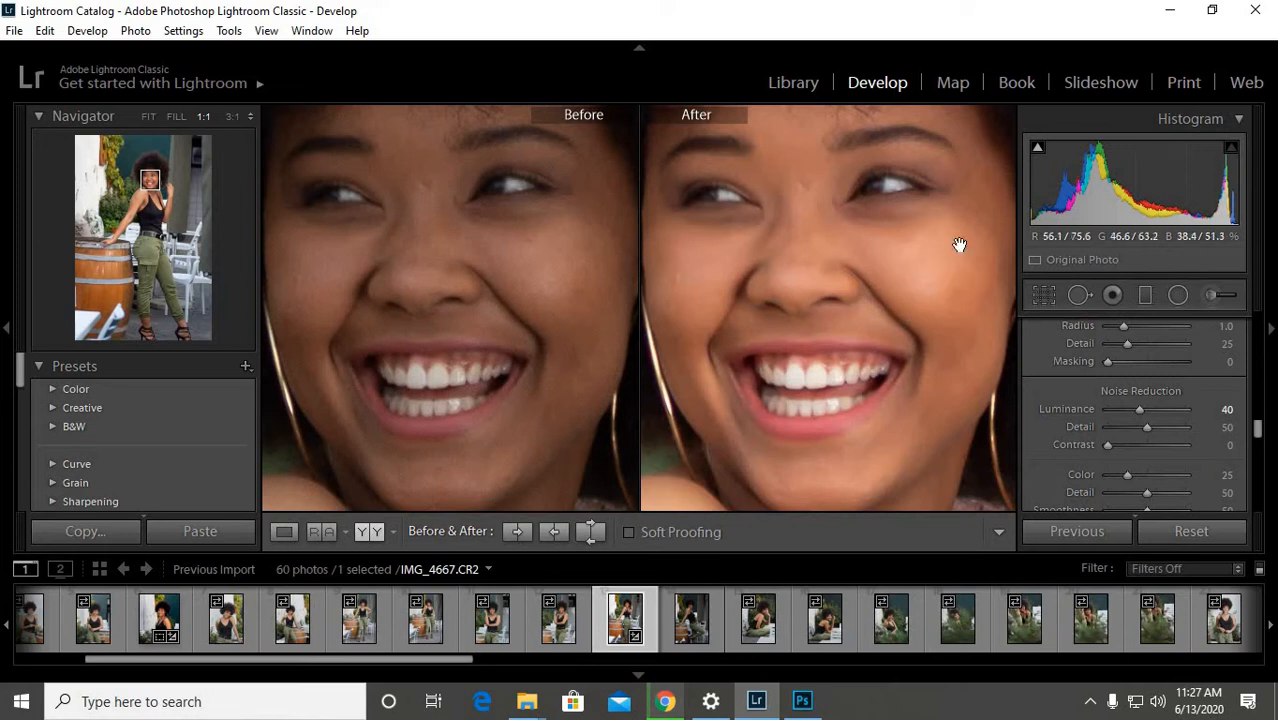
click(937, 267)
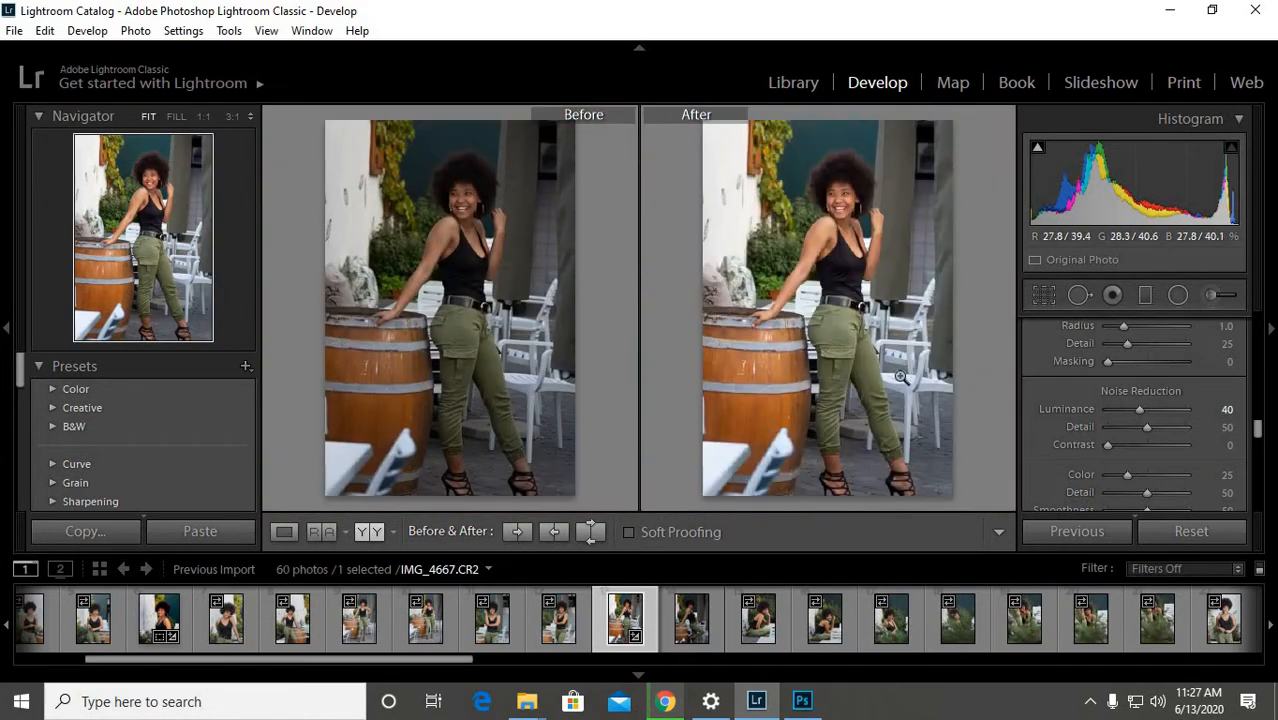
Open the photo for editing in Adobe Photoshop CC 2019 despite the Camera Raw compatibility notice, and maximize the Photoshop window
right_click(831, 289)
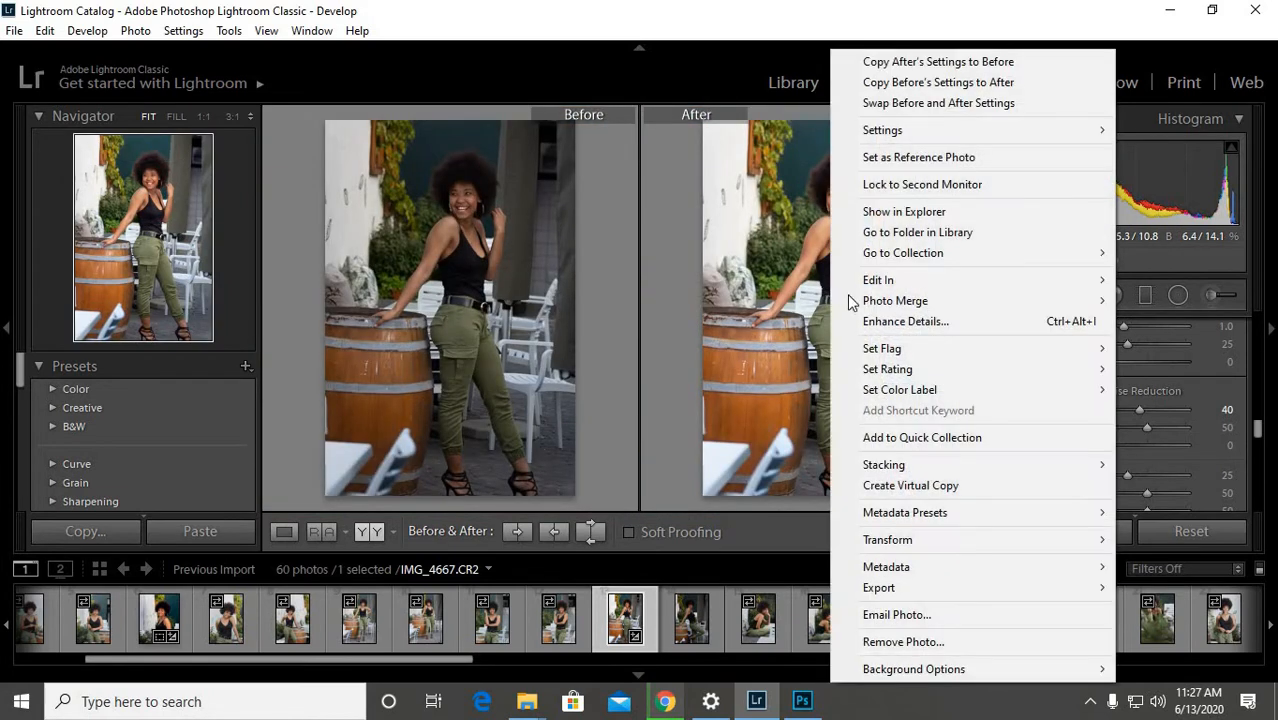
mouse_move(879, 287)
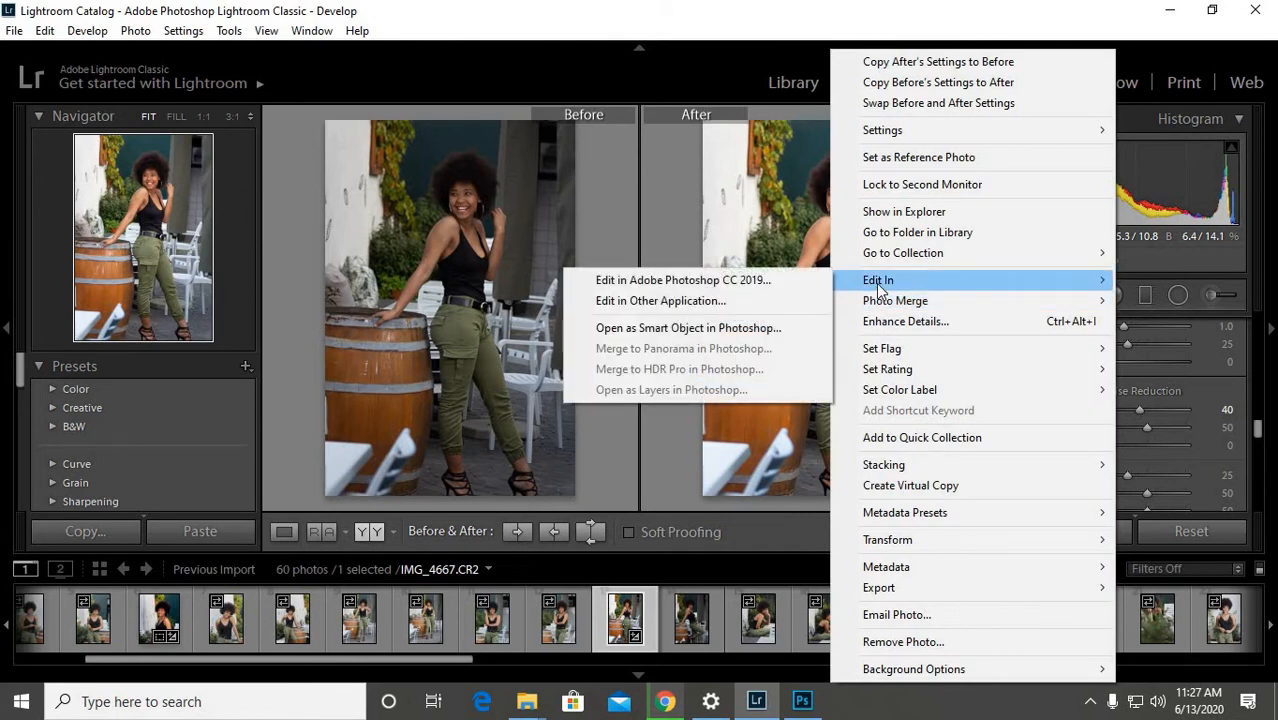
click(728, 283)
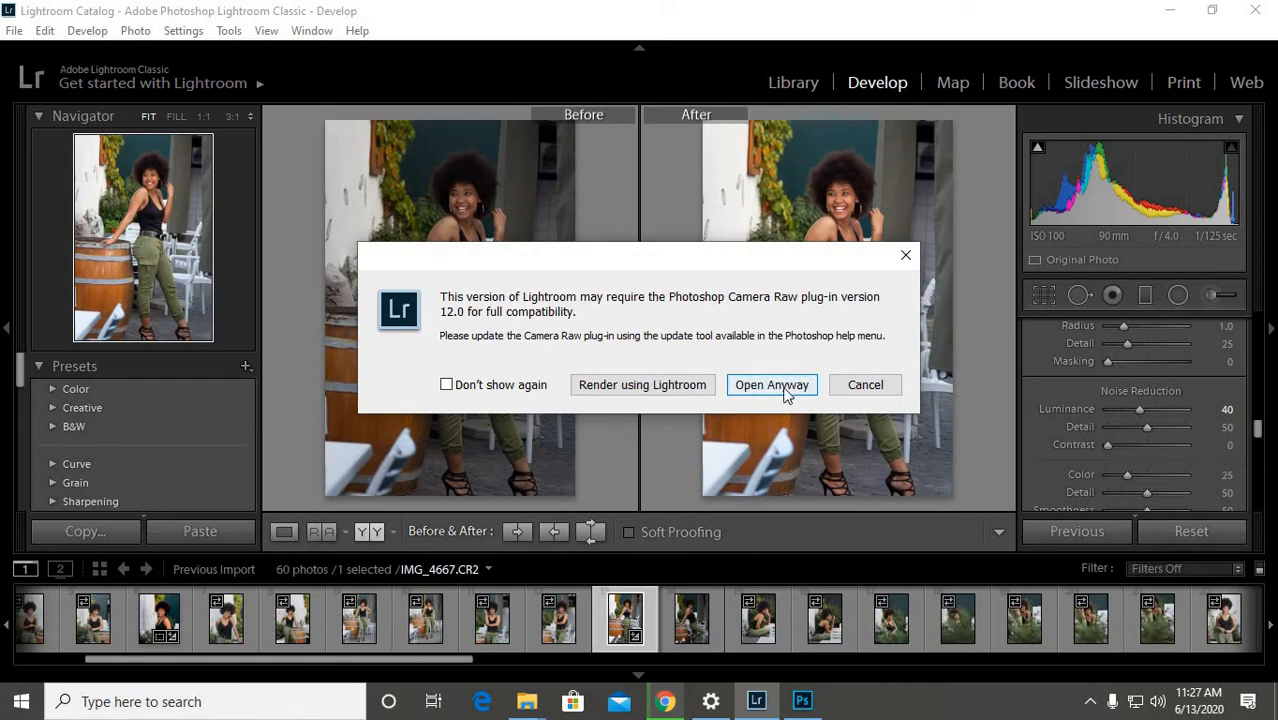
click(752, 389)
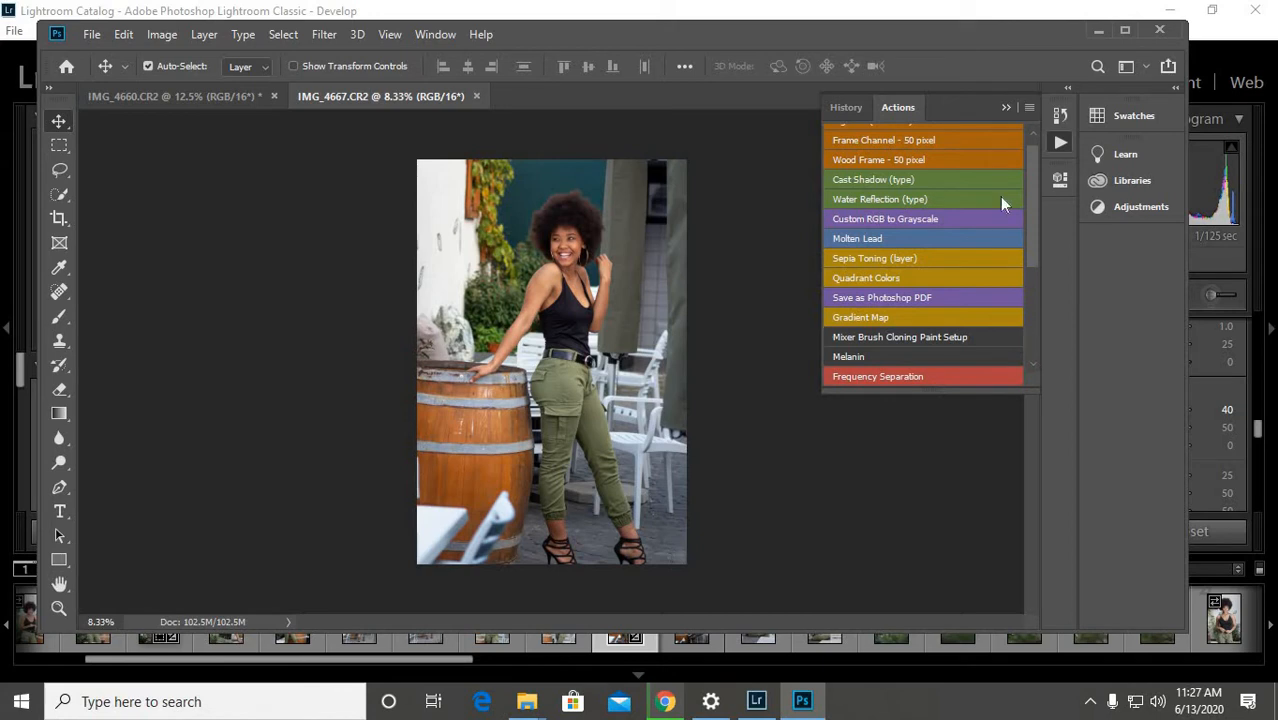
click(1125, 31)
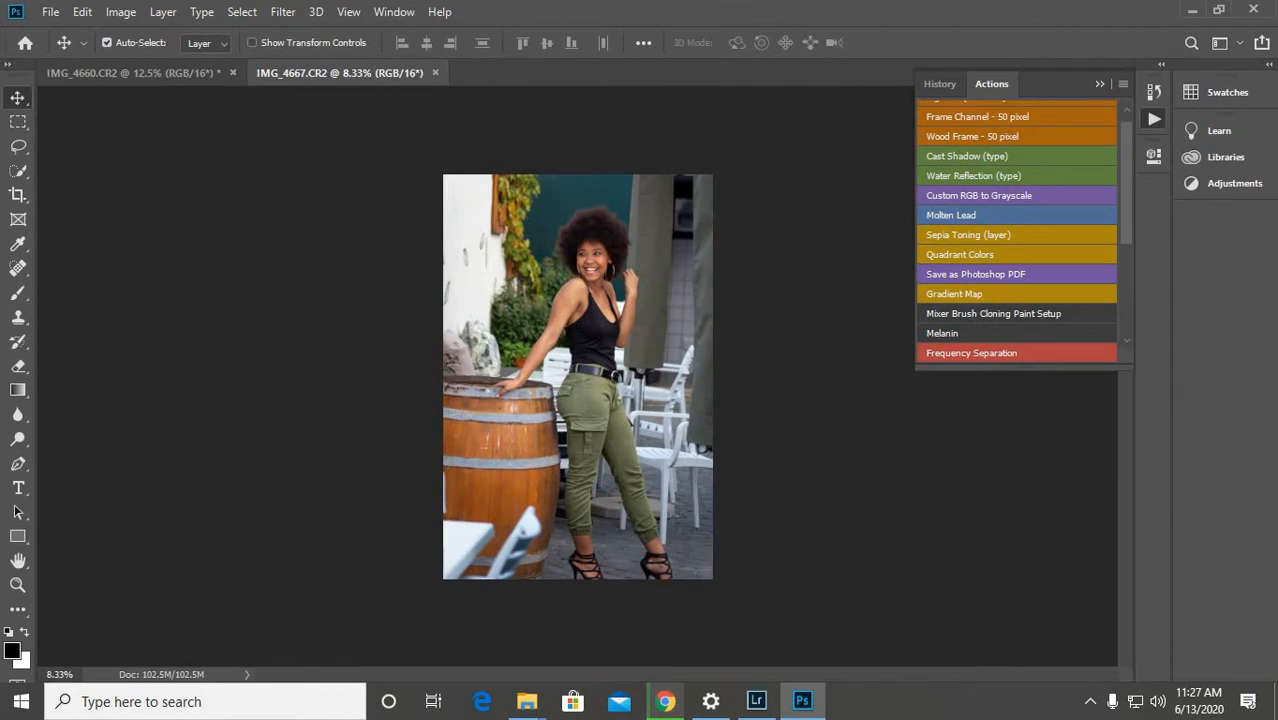
Narrow the floating Layers panel and place it directly below the Actions panel
drag(1274, 234, 644, 150)
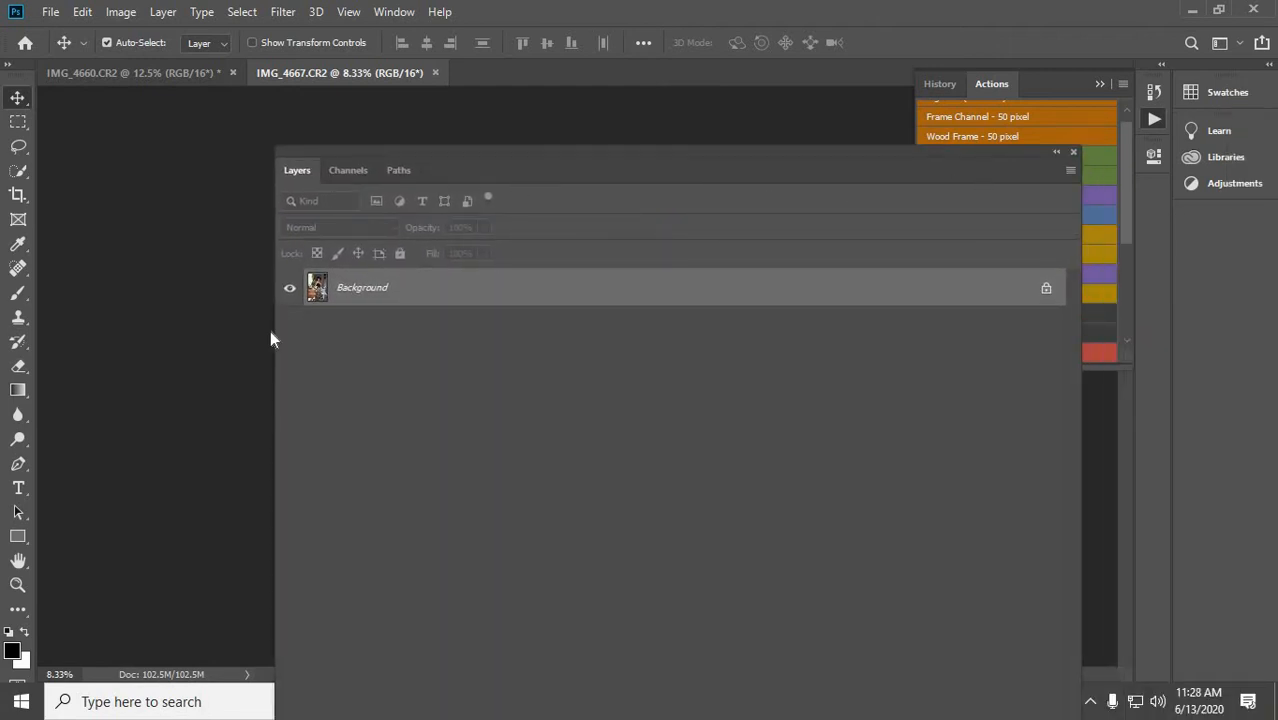
drag(275, 329, 858, 350)
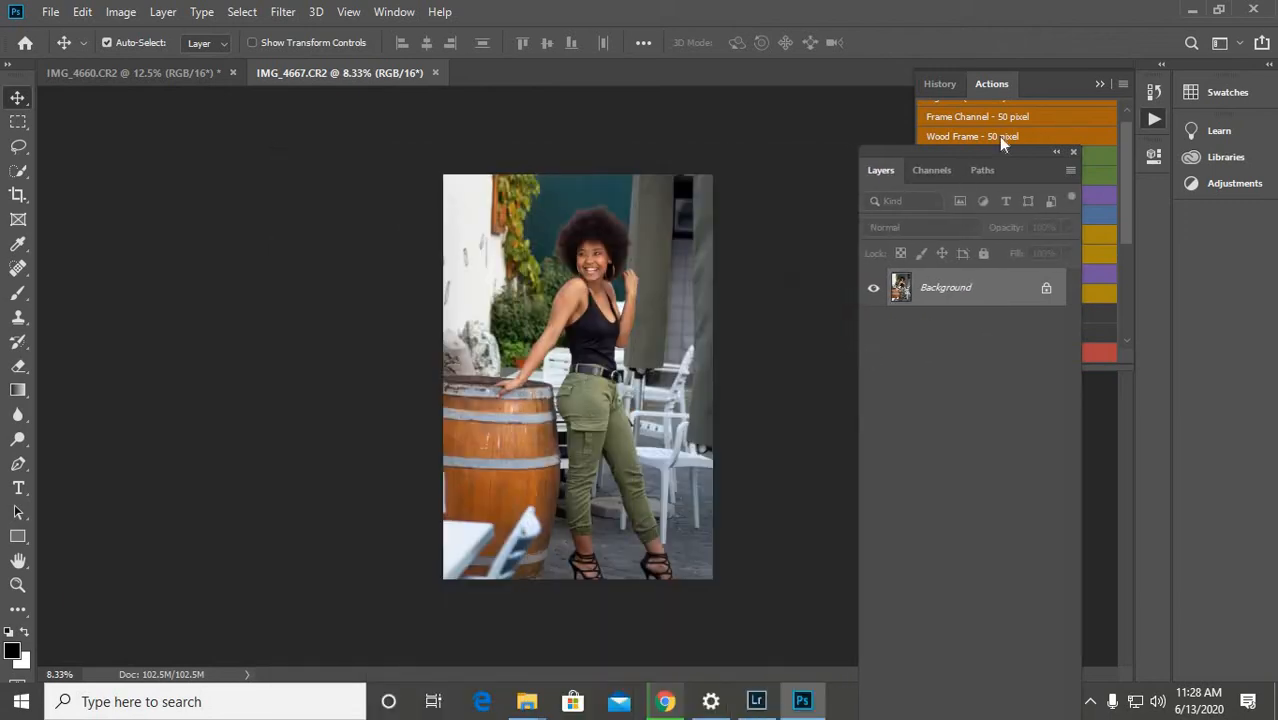
drag(1018, 148, 1050, 377)
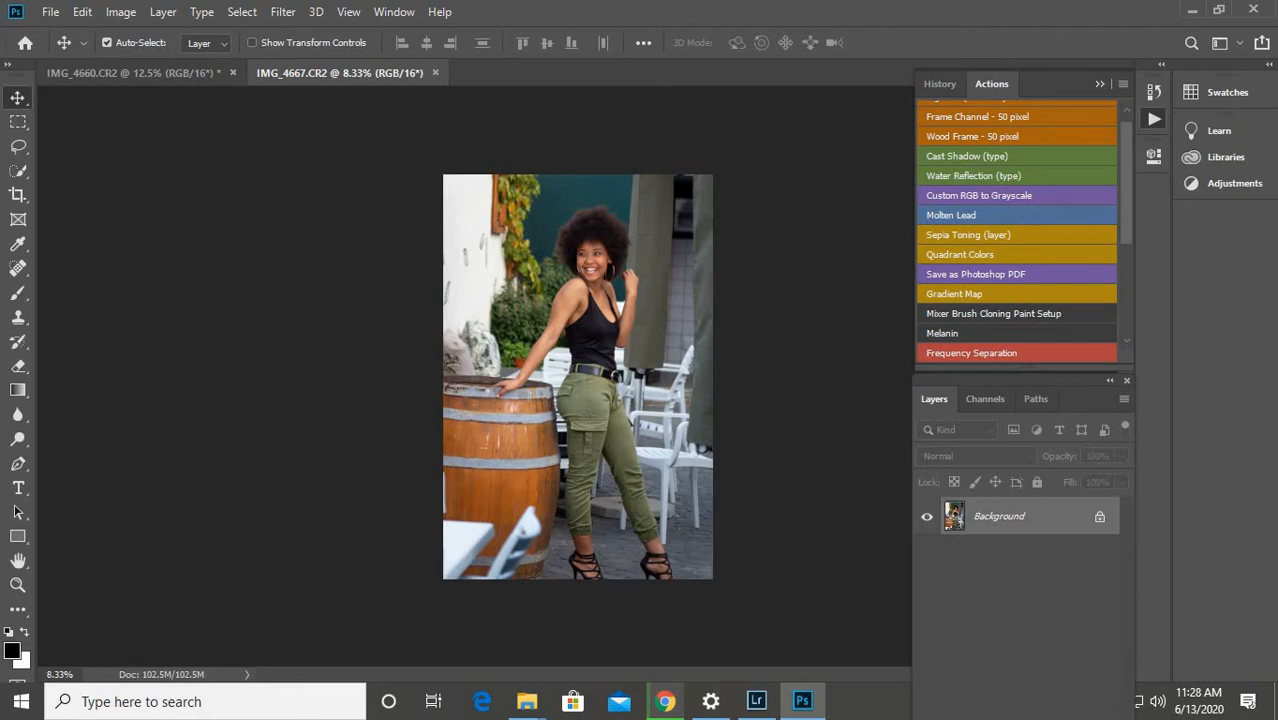
Shift the Layers panel clear of the vertical scrollbar and bring the woman's face and upper body into view at 33.3%
key(ctrl+plus)
key(ctrl+plus)
key(ctrl+plus)
key(ctrl+plus)
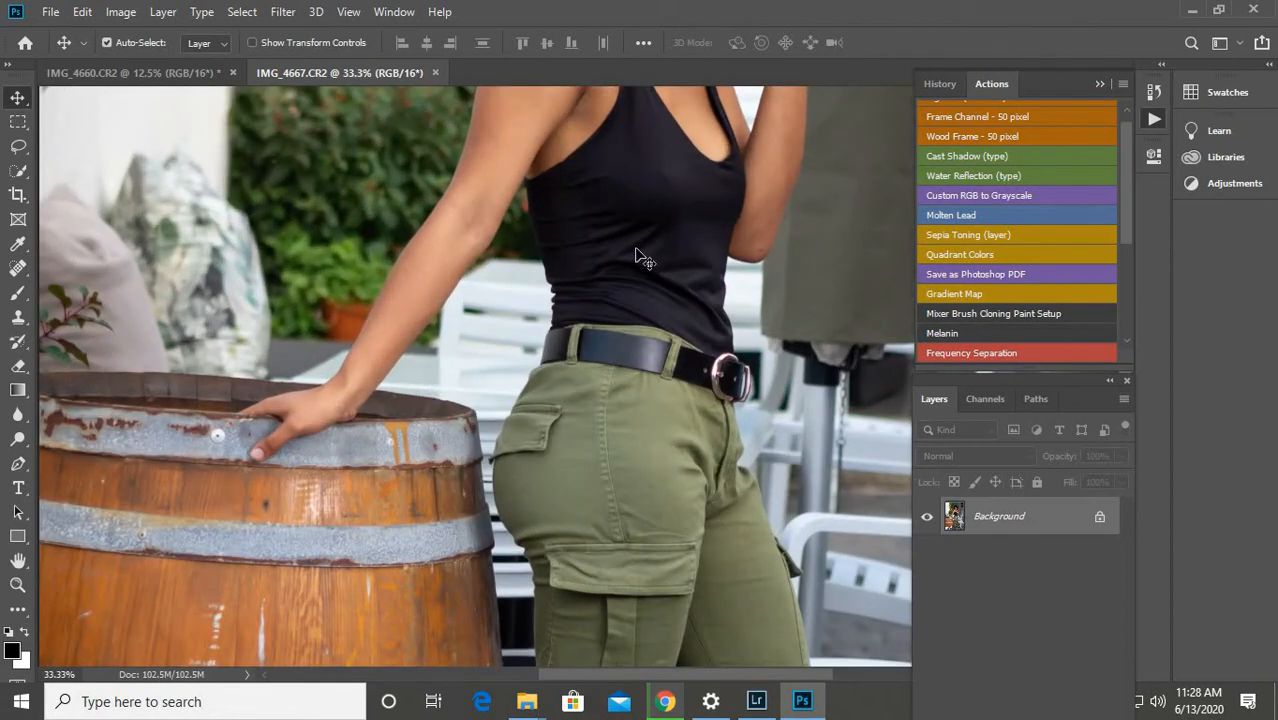
drag(655, 193, 600, 425)
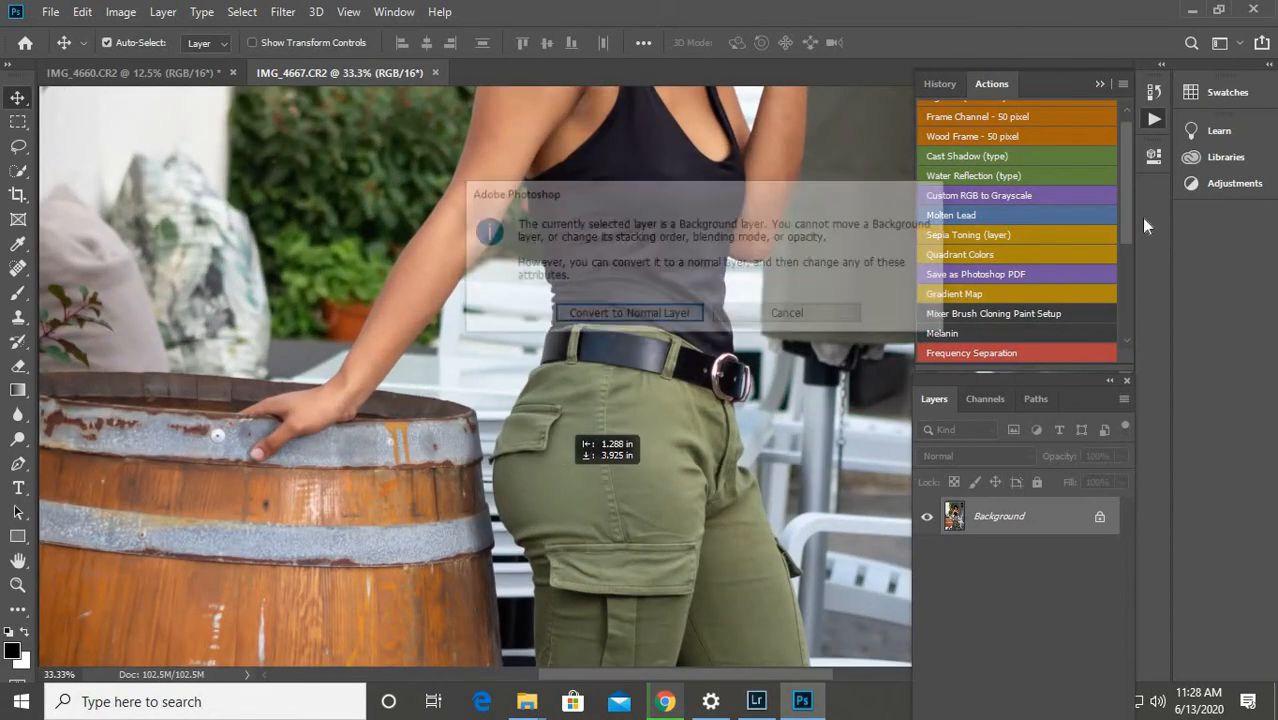
click(791, 316)
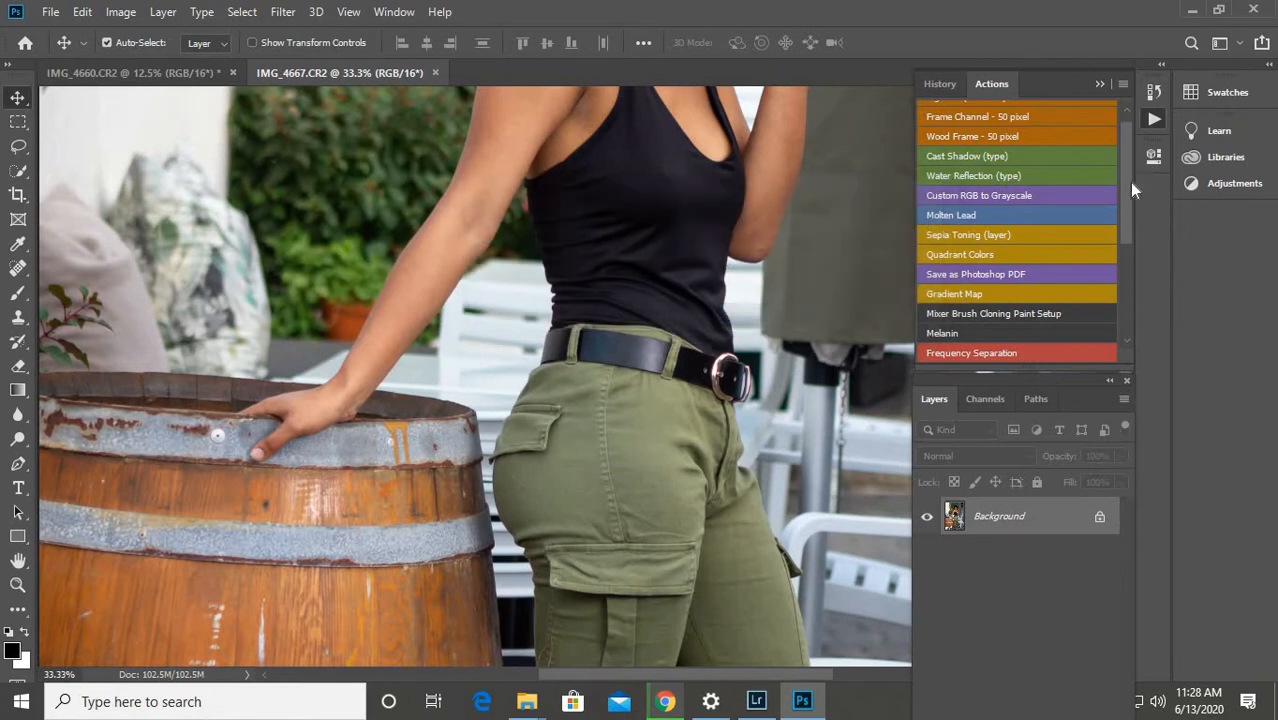
drag(1063, 76, 1026, 85)
drag(1061, 372, 1012, 462)
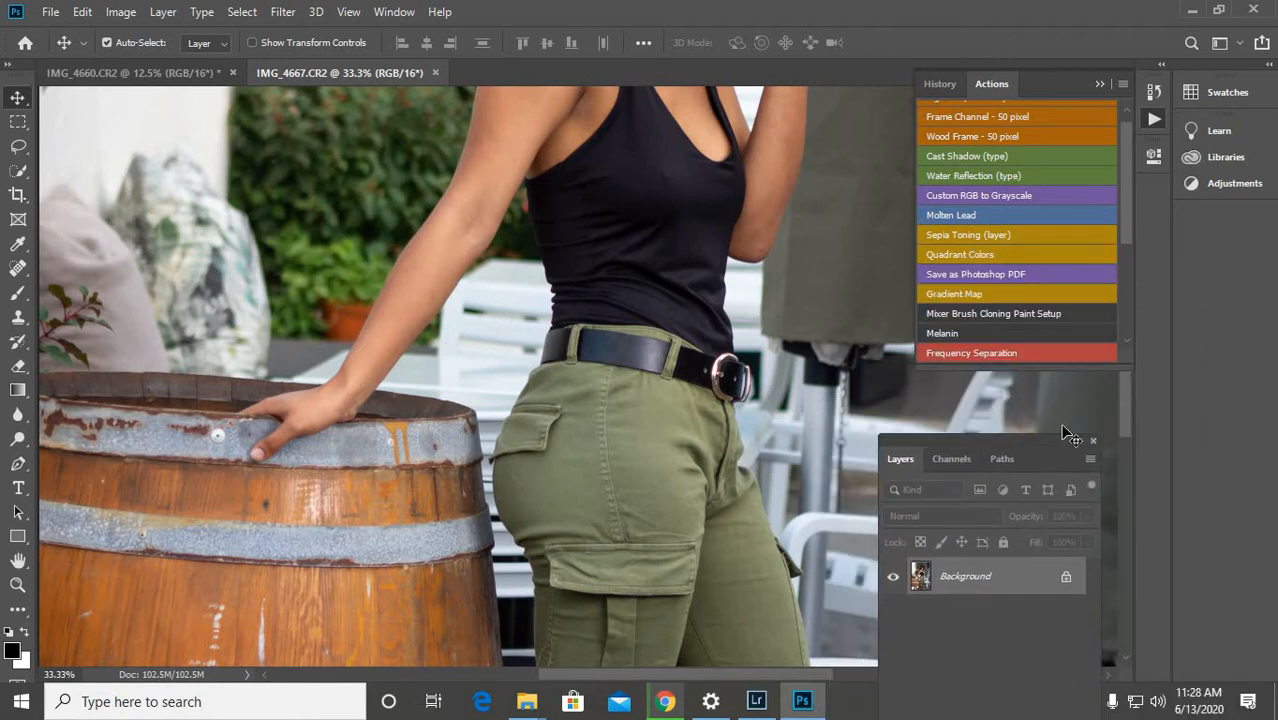
drag(1125, 402, 1150, 323)
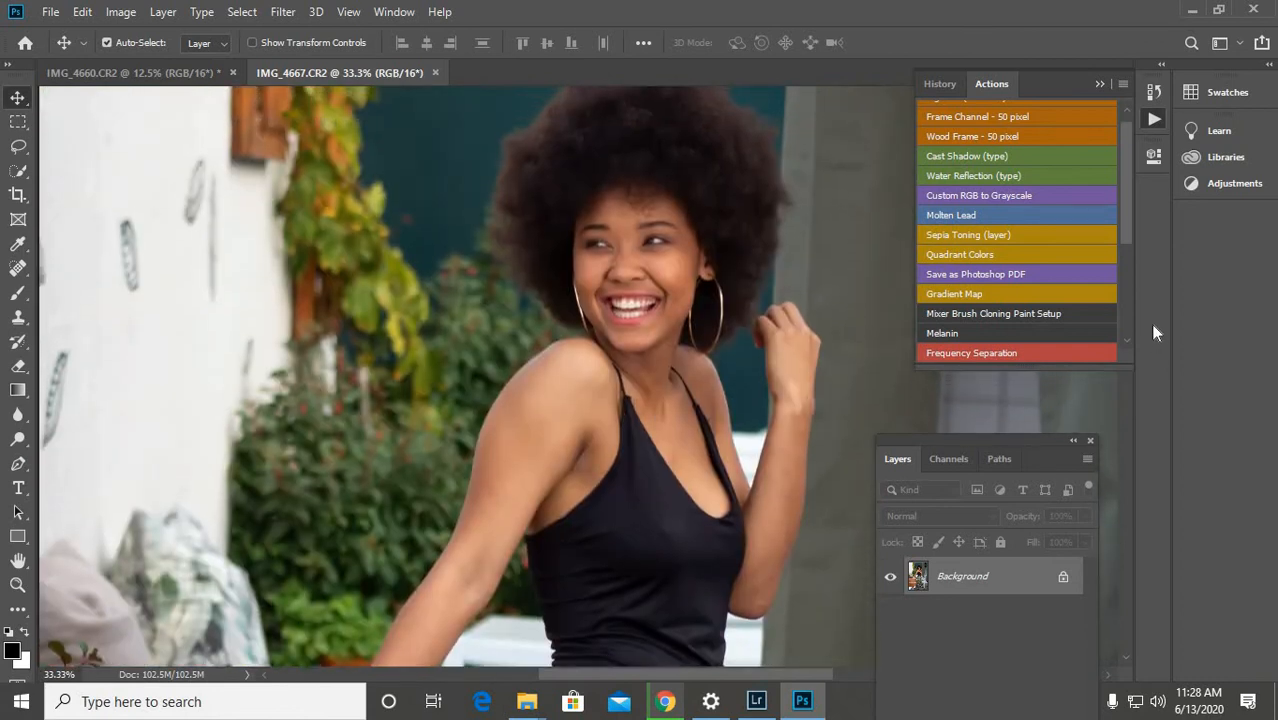
Examine the skin on the shoulder and lower face at 200% and 100% magnification
key(ctrl+plus)
key(ctrl+plus)
key(ctrl+plus)
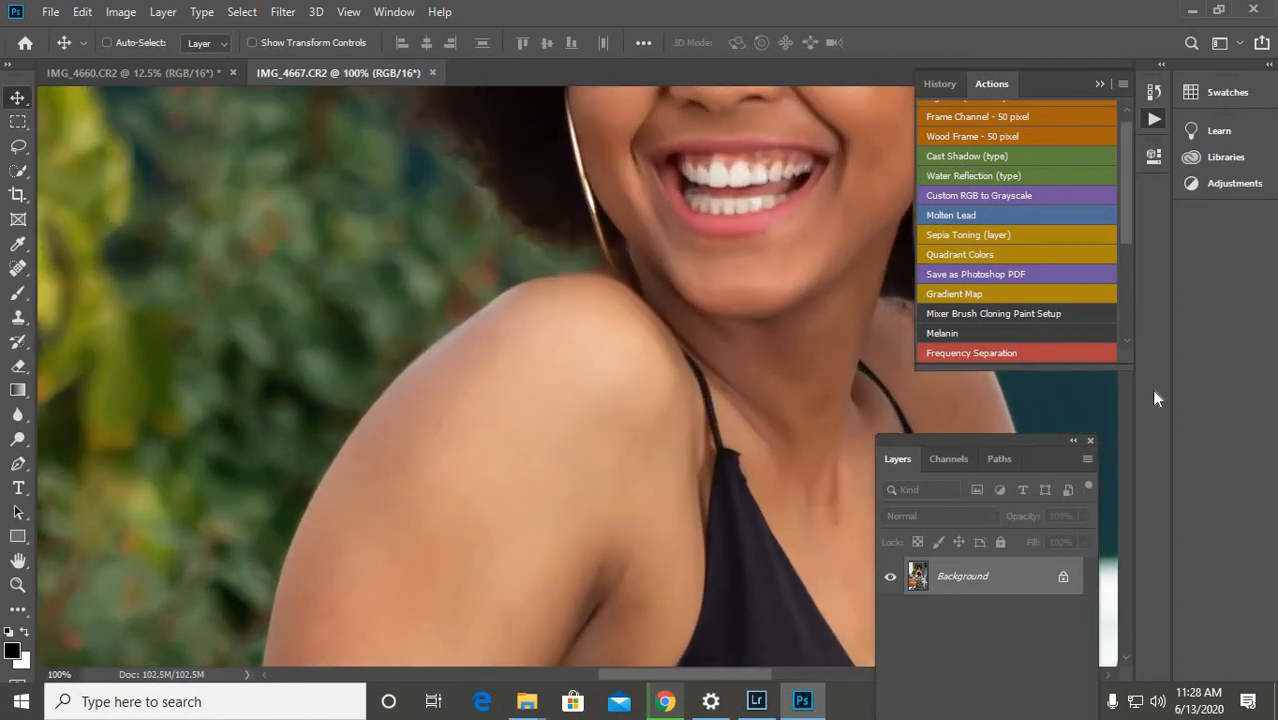
key(ctrl+plus)
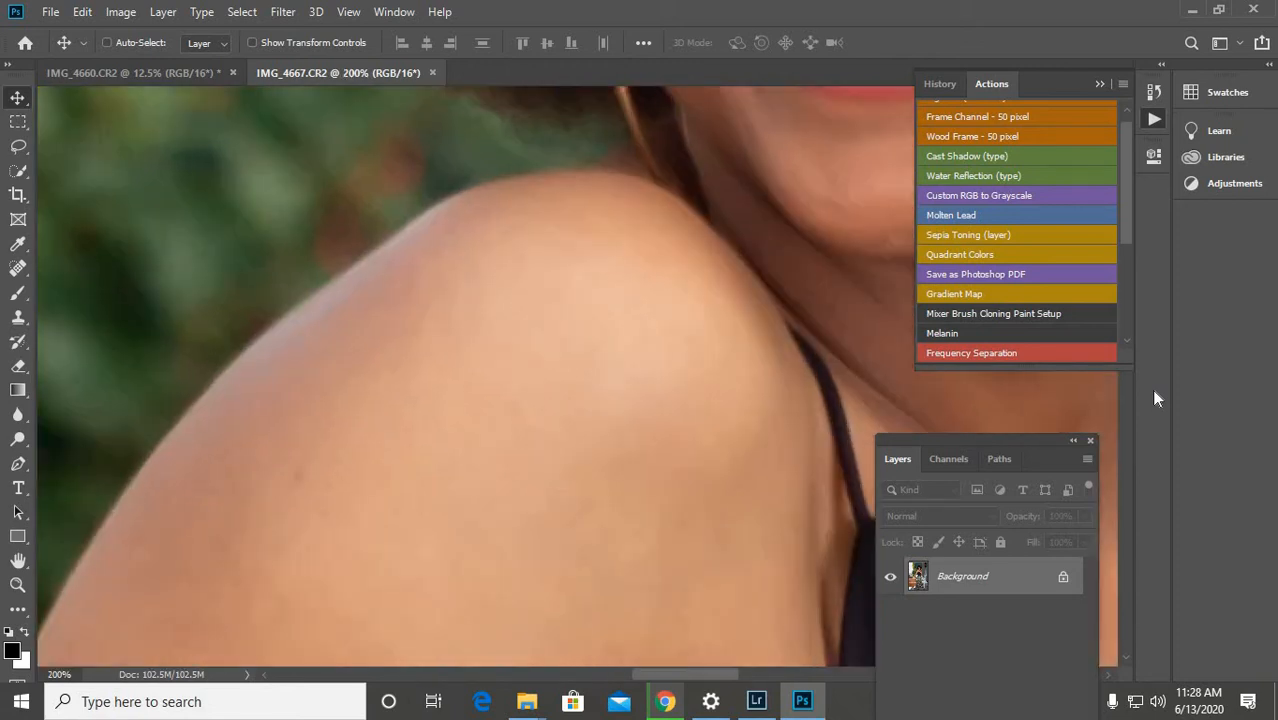
key(ctrl+minus)
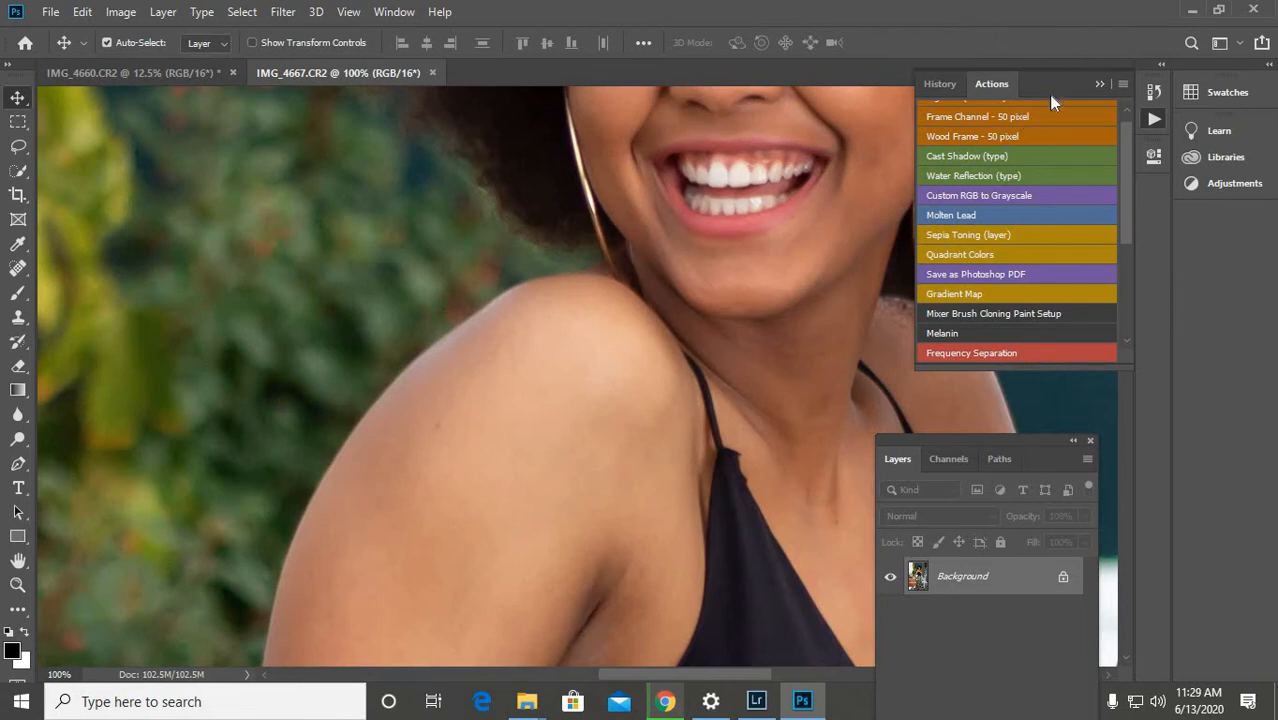
Move the Actions panel down to uncover the face, and run the Melanin action on the photo
drag(1050, 88, 1047, 371)
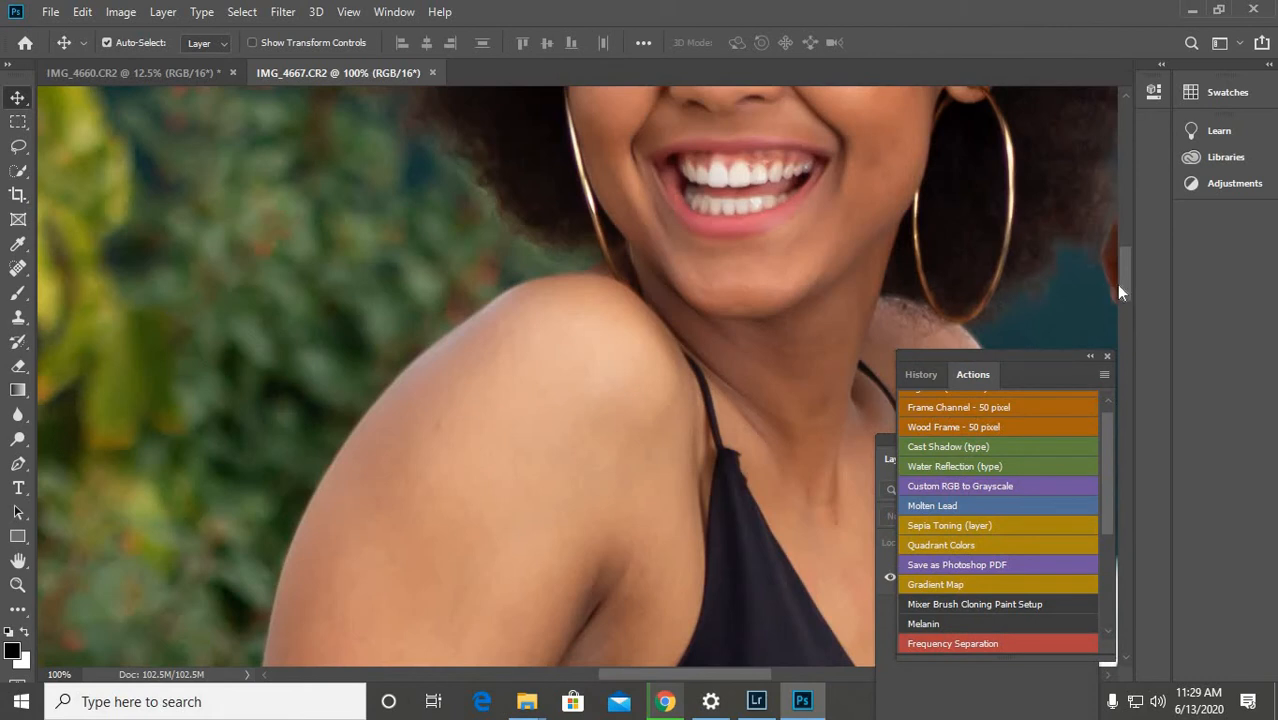
scroll(1126, 278, up, 1)
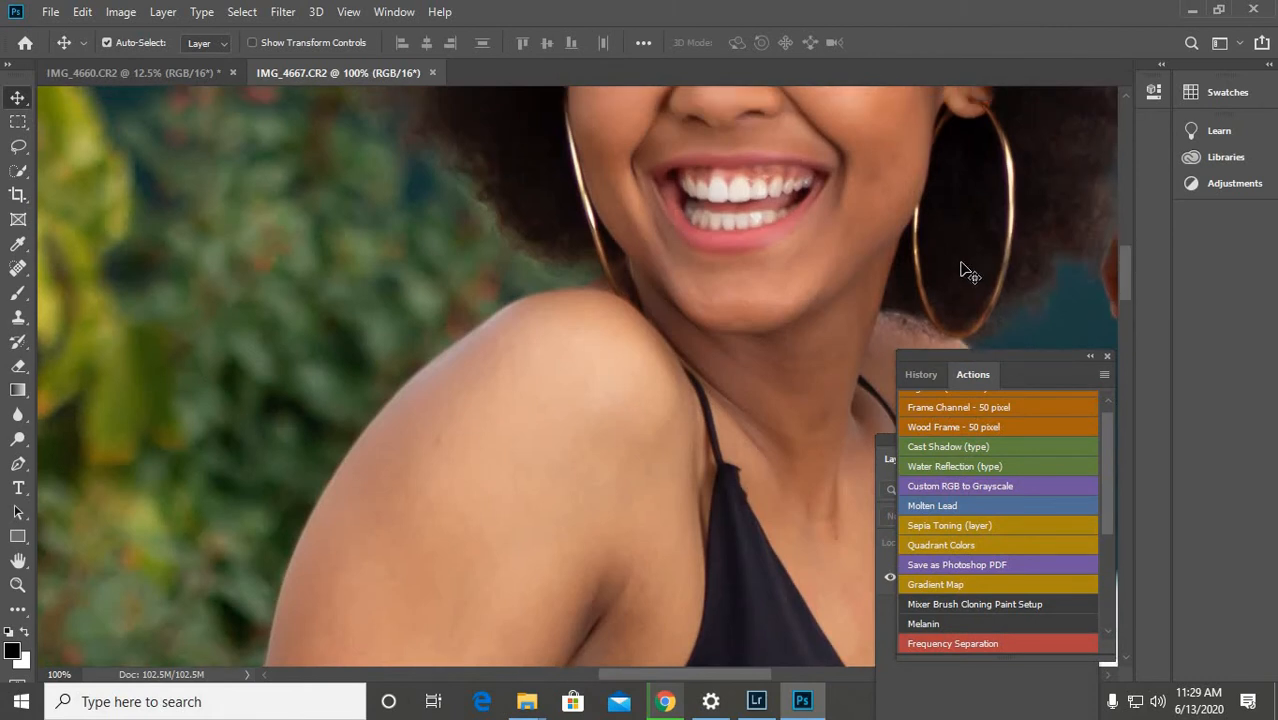
mouse_move(1119, 279)
mouse_down()
mouse_move(1125, 247)
mouse_move(1125, 273)
mouse_up()
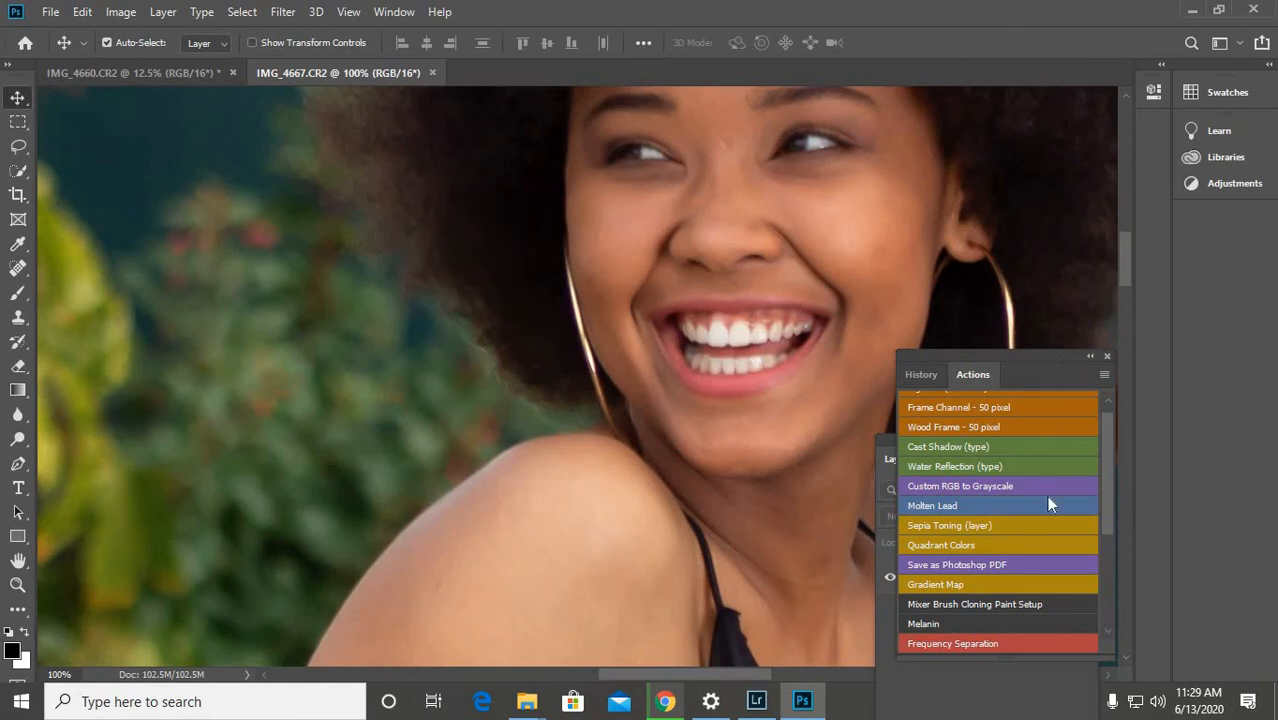
click(932, 614)
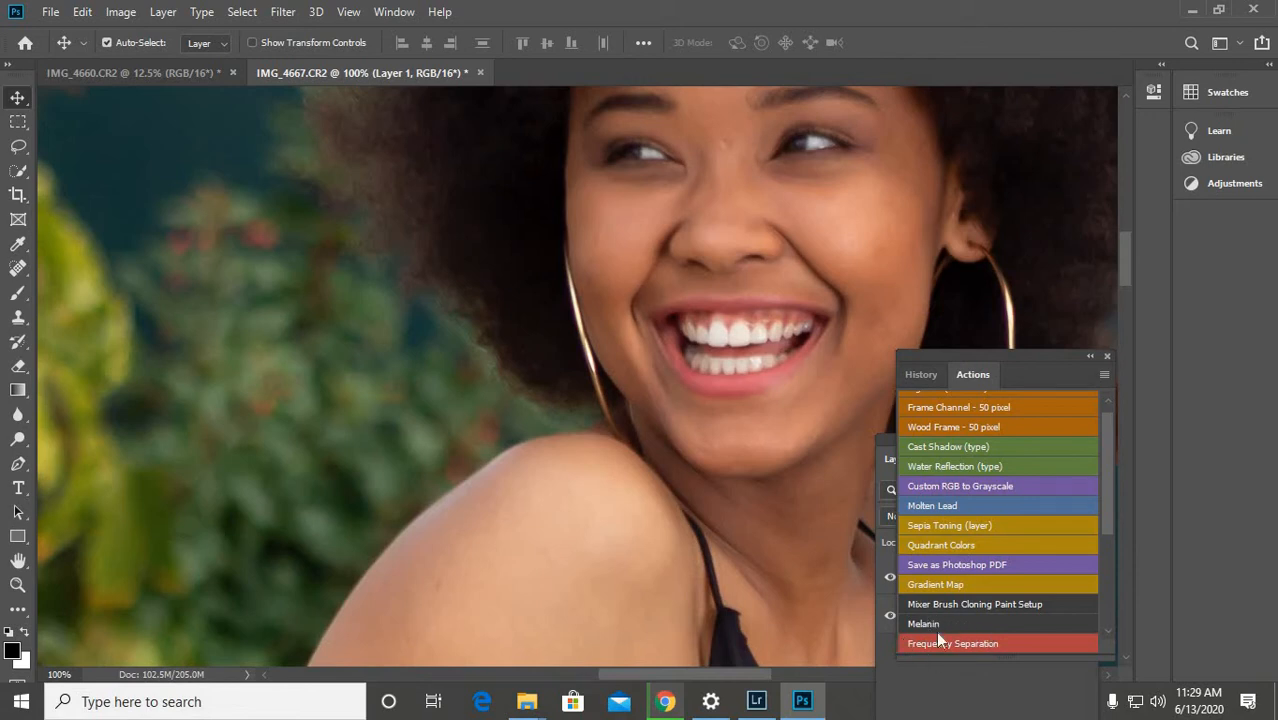
Run the red Frequency Separation action on the portrait, using a Gaussian Blur radius of 14.5 pixels for the low-frequency layer
scroll(969, 652, down, 1)
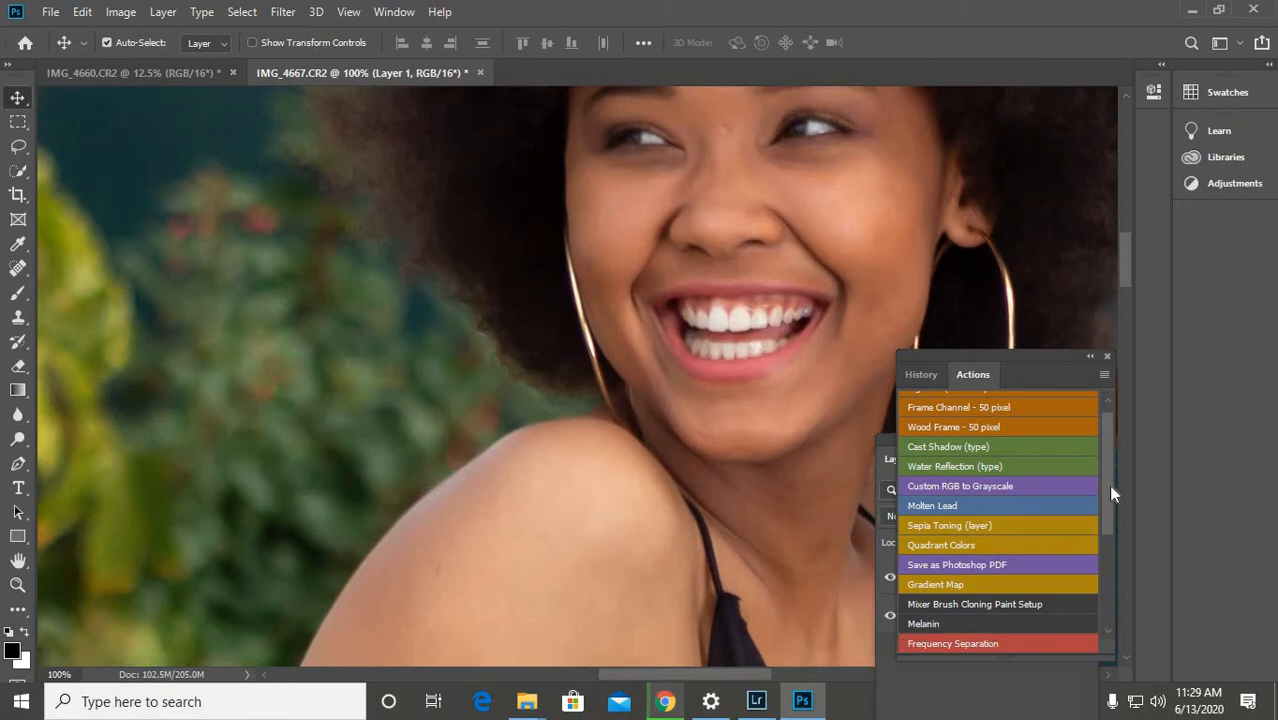
drag(1108, 484, 1101, 593)
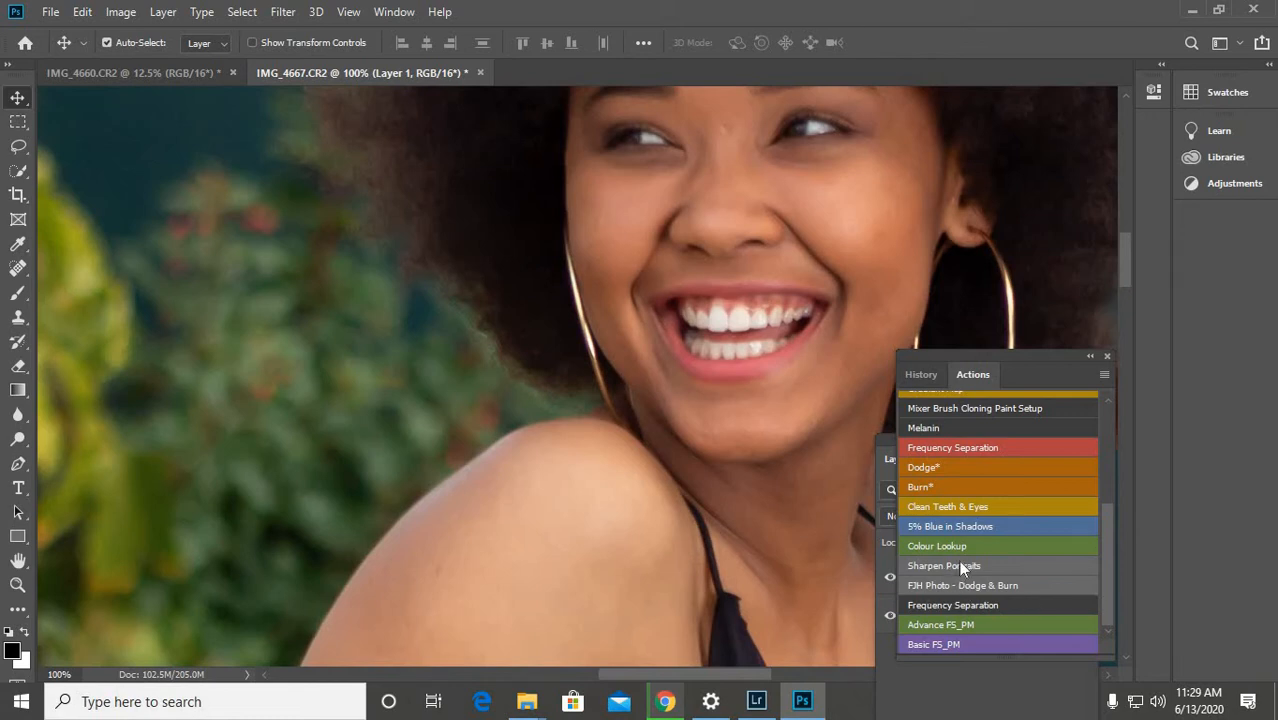
click(967, 446)
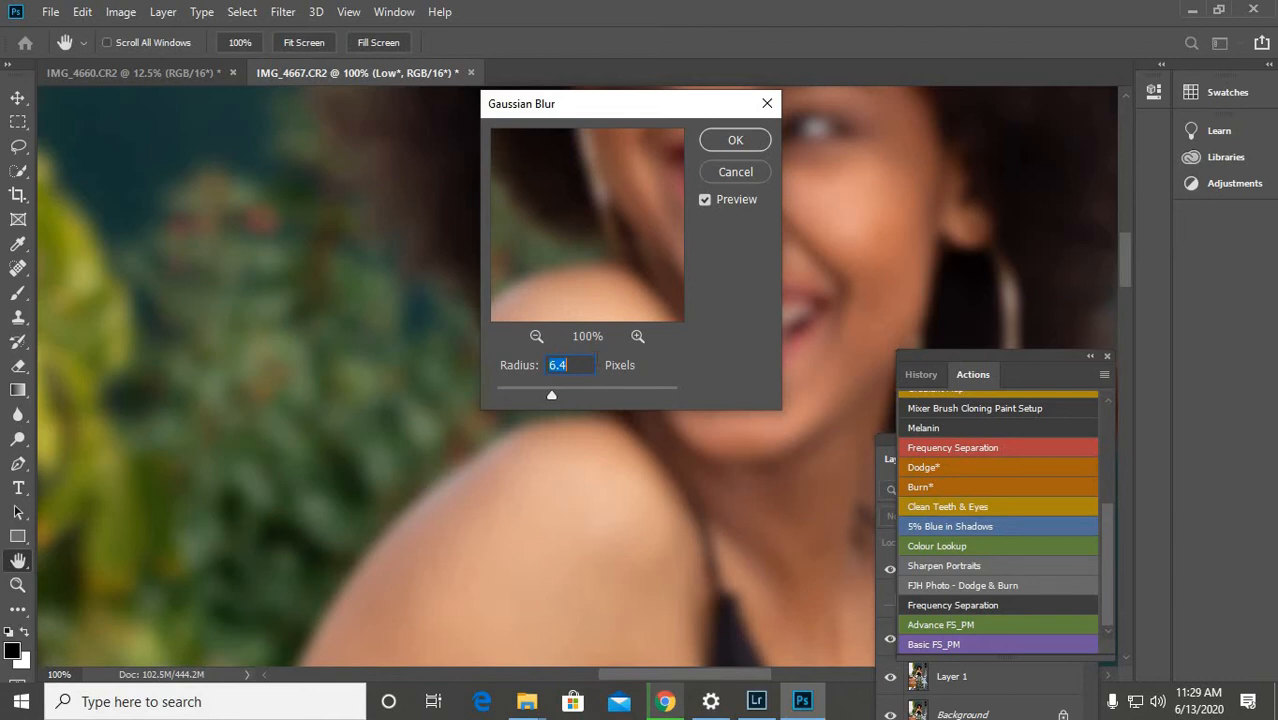
text(14.5)
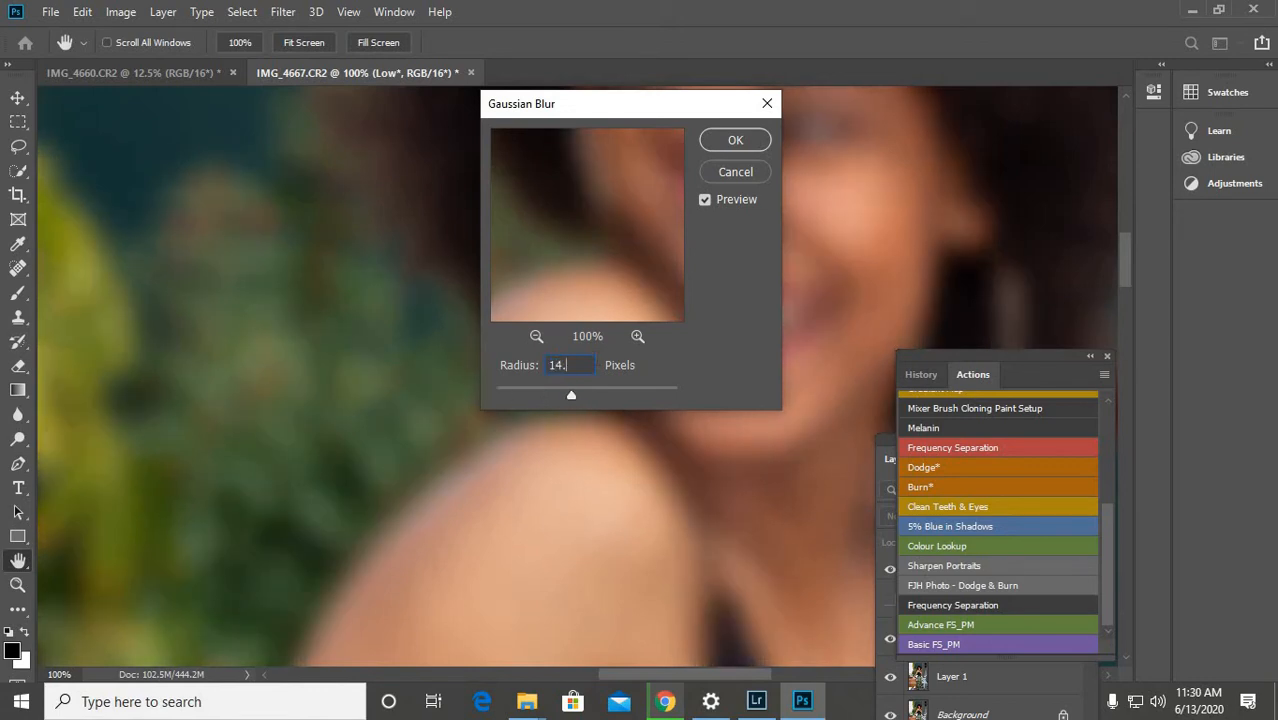
click(725, 142)
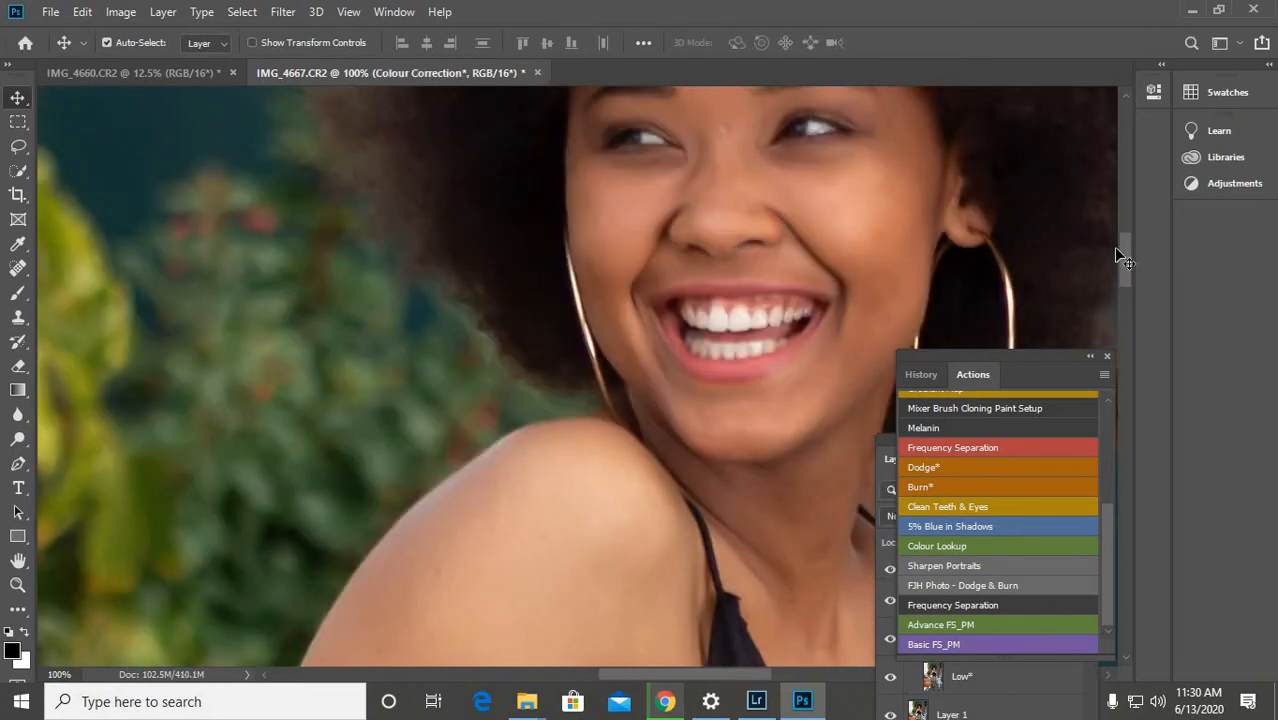
Bring the whole face into view and move the floating Actions and Layers panels off the woman
drag(1123, 259, 1133, 232)
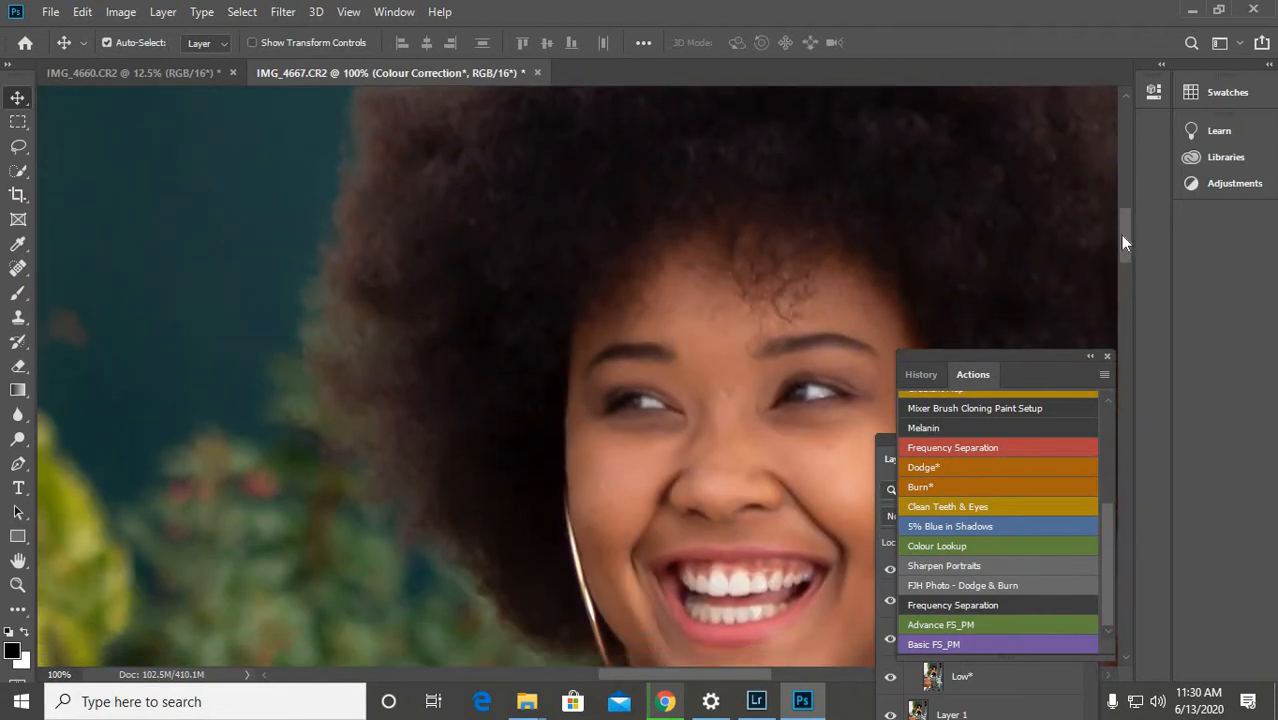
drag(1124, 235, 1121, 262)
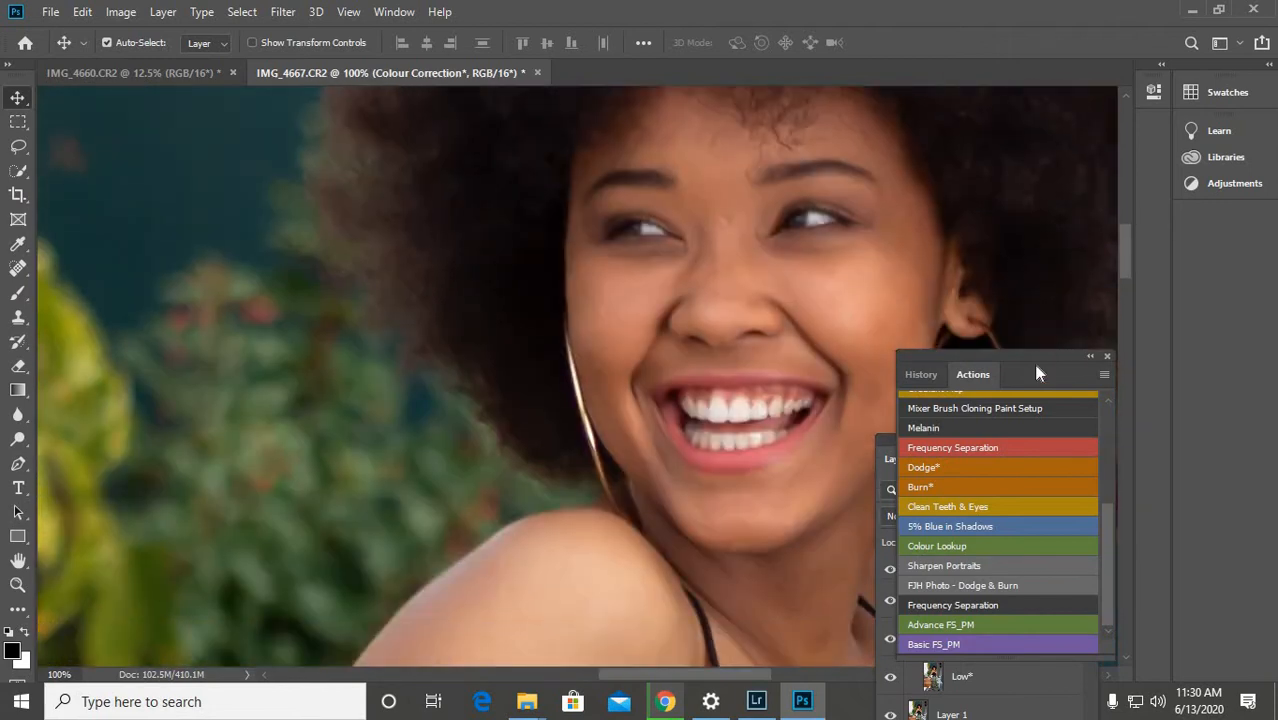
drag(1037, 373, 1200, 258)
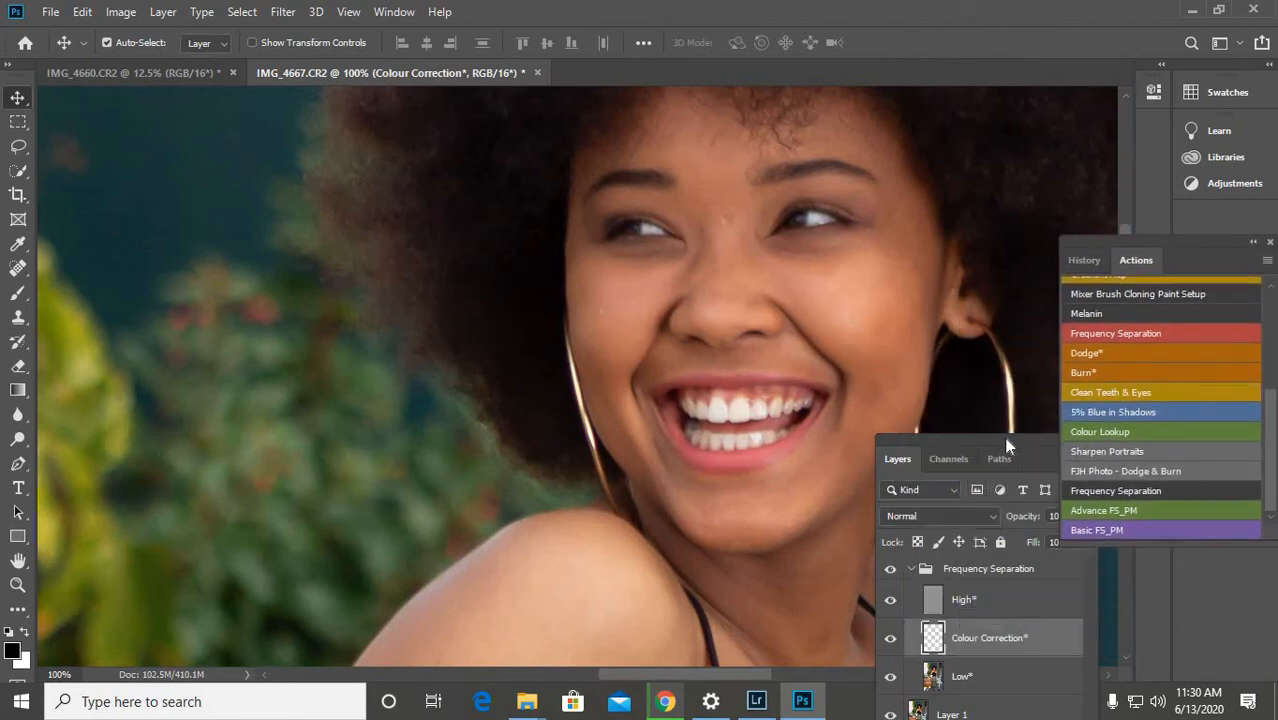
drag(1000, 440, 1159, 348)
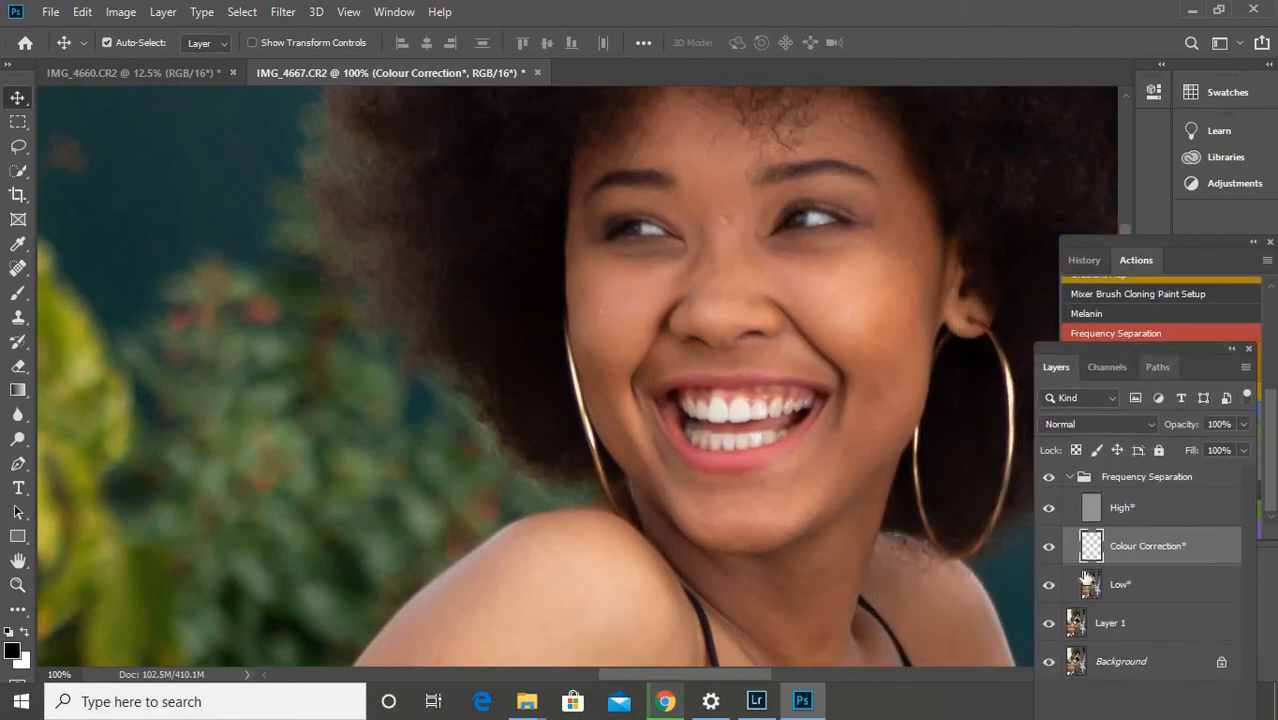
On the High* layer, remove the blemishes between the eyes and on the cheek with the Spot Healing Brush at size 15
click(1134, 508)
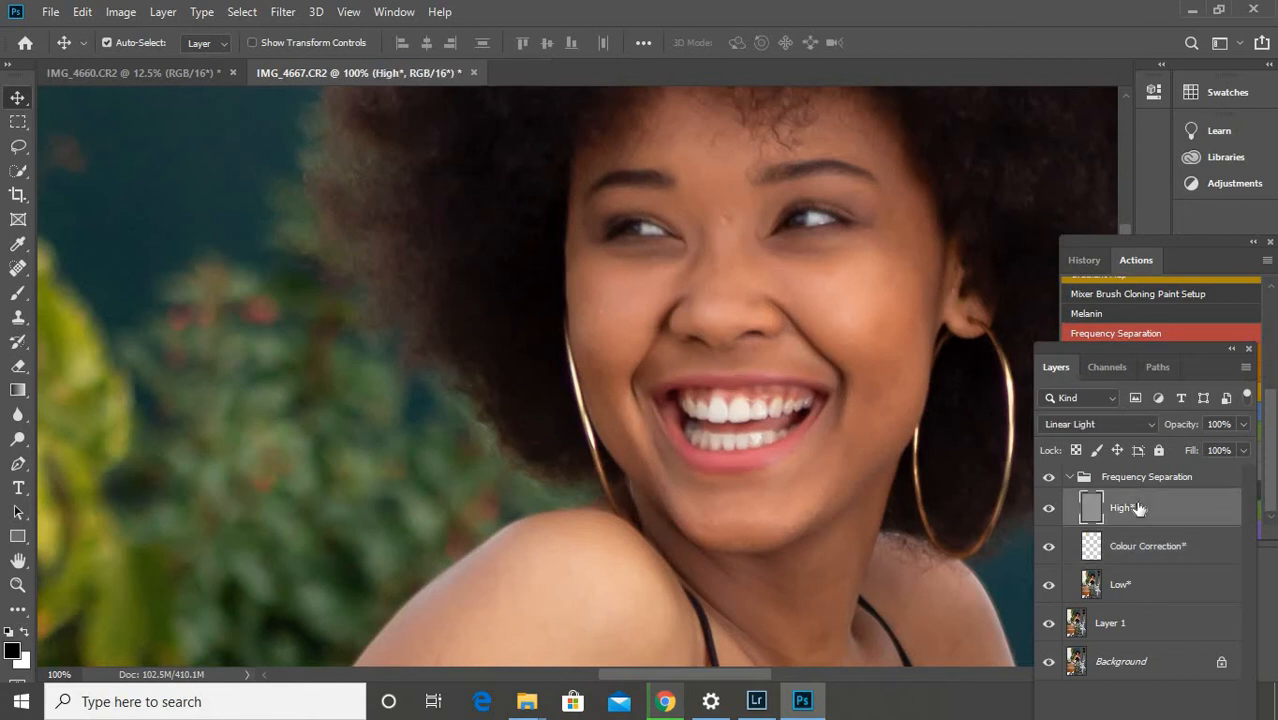
click(1070, 478)
click(1070, 478)
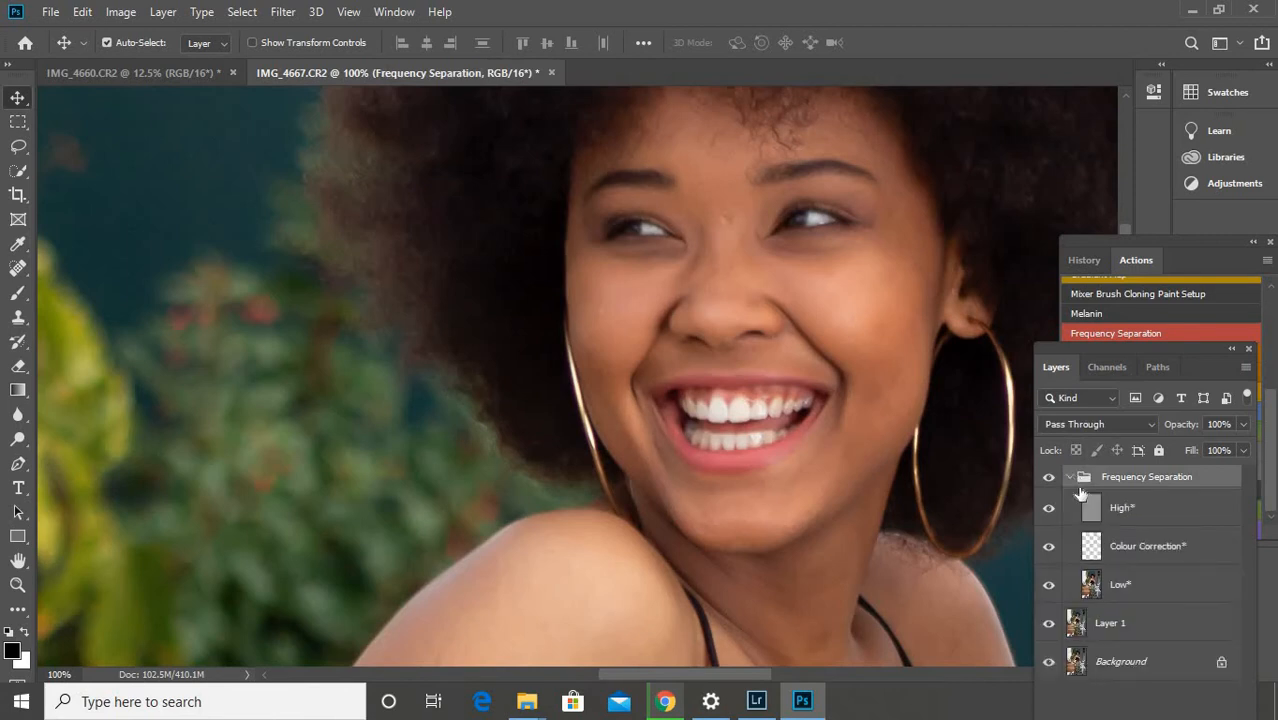
click(1155, 512)
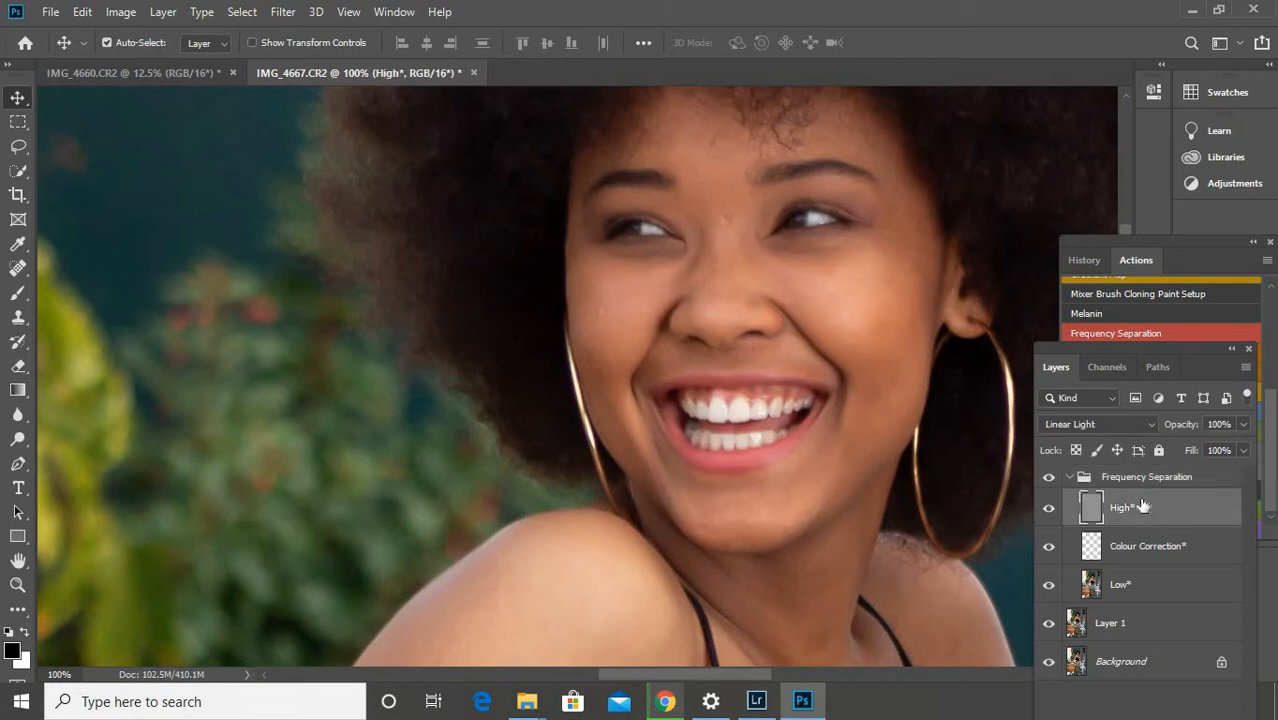
key(j)
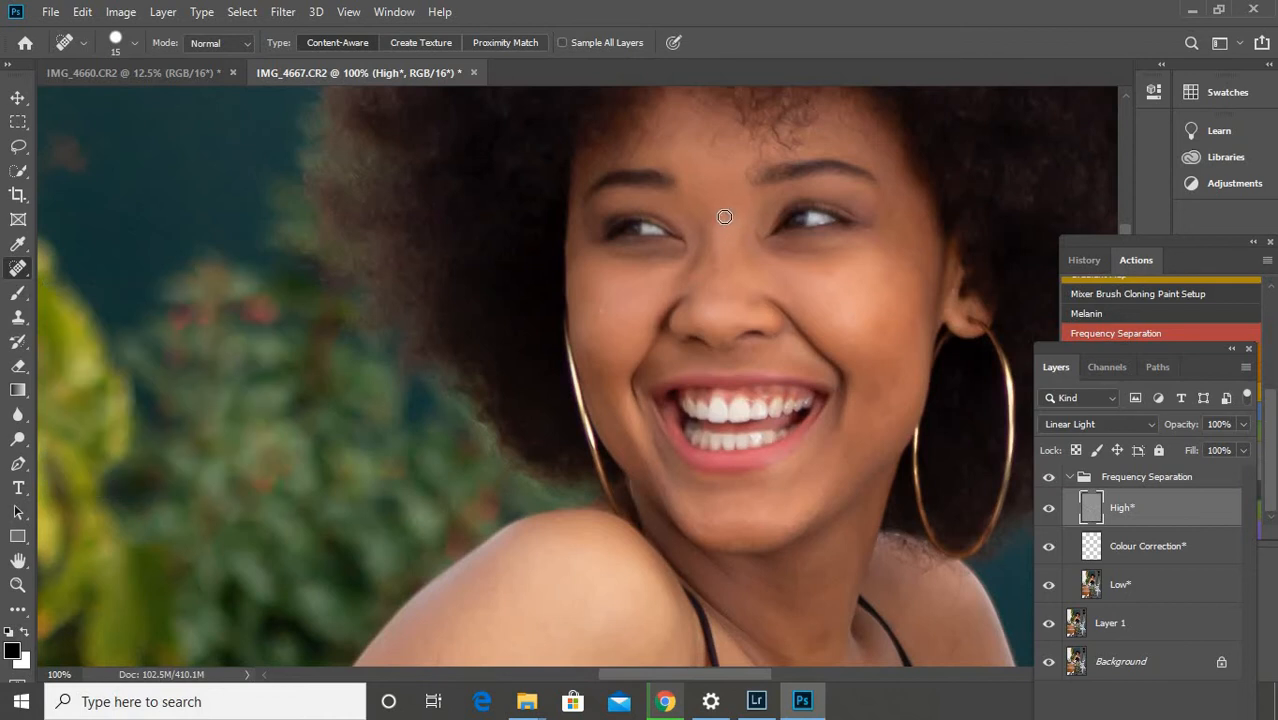
drag(725, 217, 717, 219)
drag(598, 312, 597, 312)
Reduce the Spot Healing Brush to size 6 and heal the marks on the far shoulder and beside its dress strap
drag(1125, 238, 1129, 266)
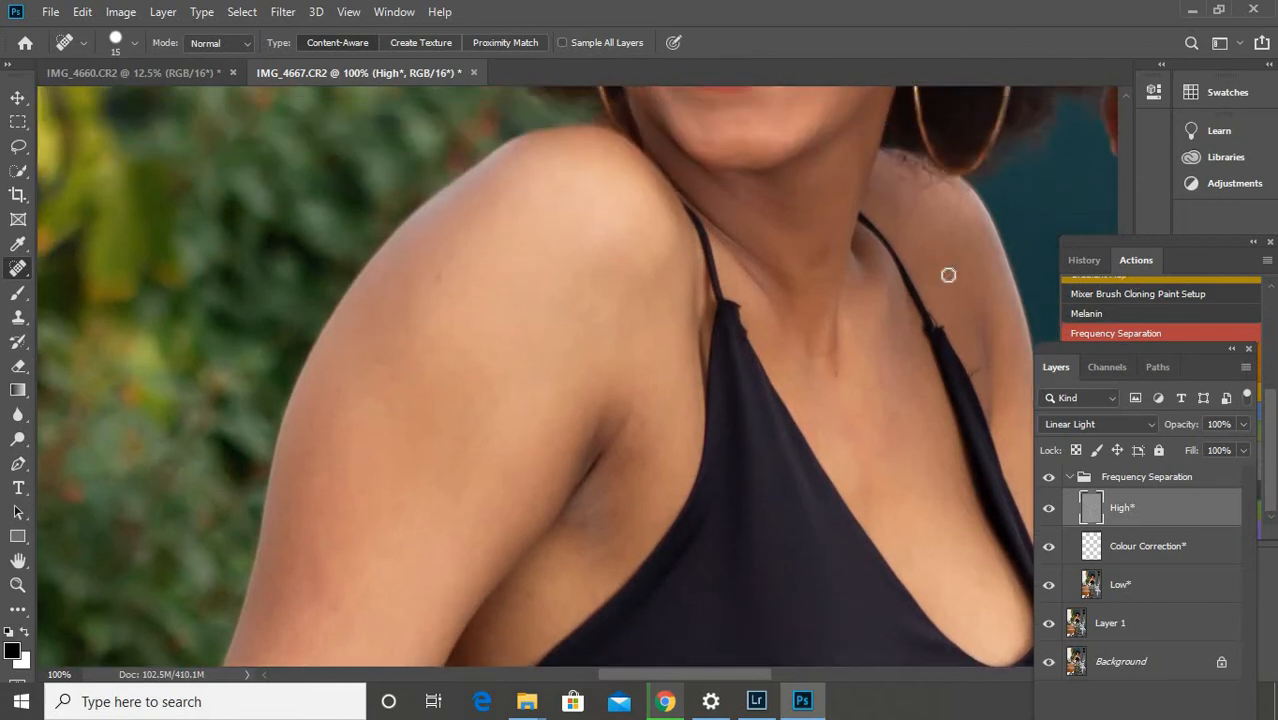
key(bracketleft)
key(bracketleft)
drag(947, 279, 957, 197)
drag(897, 246, 918, 188)
drag(980, 368, 971, 368)
click(945, 327)
Dock the History and Actions panel group with the collapsed panels and bring the face and hair back into view
drag(1189, 240, 1214, 82)
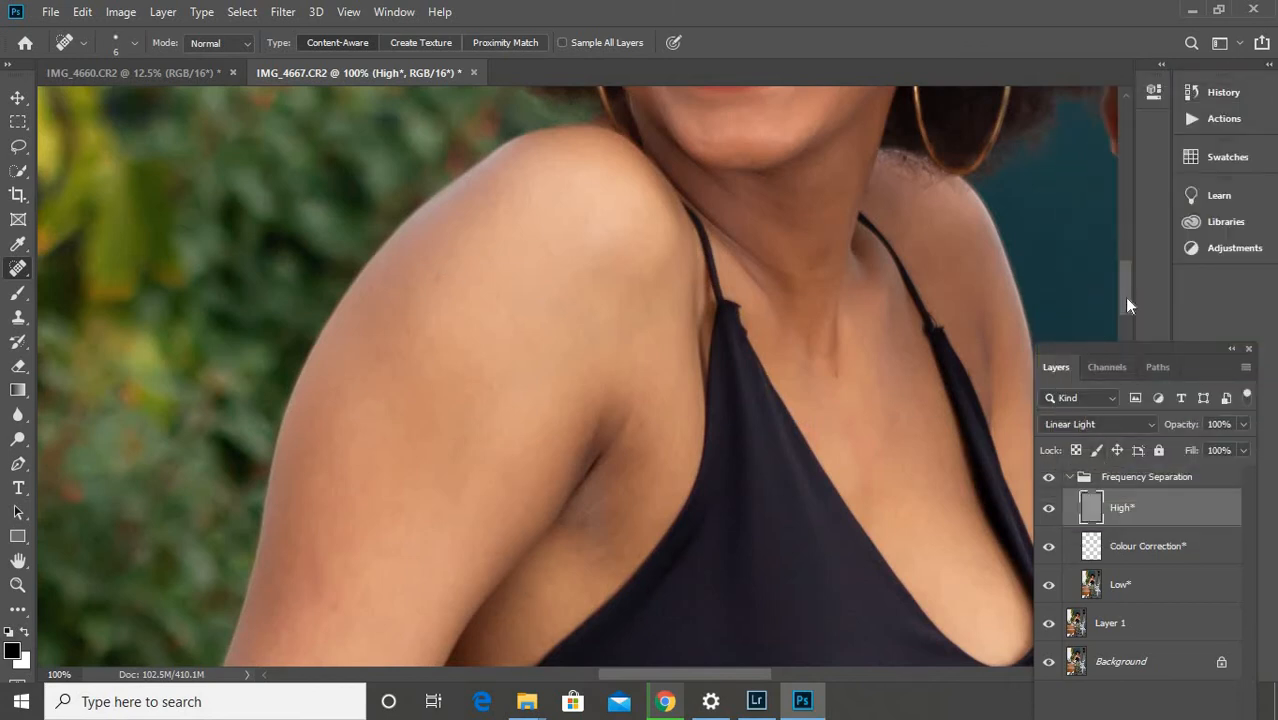
mouse_move(1124, 297)
mouse_down()
mouse_move(1115, 323)
mouse_move(1134, 245)
mouse_move(1101, 392)
mouse_move(1146, 221)
mouse_move(1138, 237)
mouse_up()
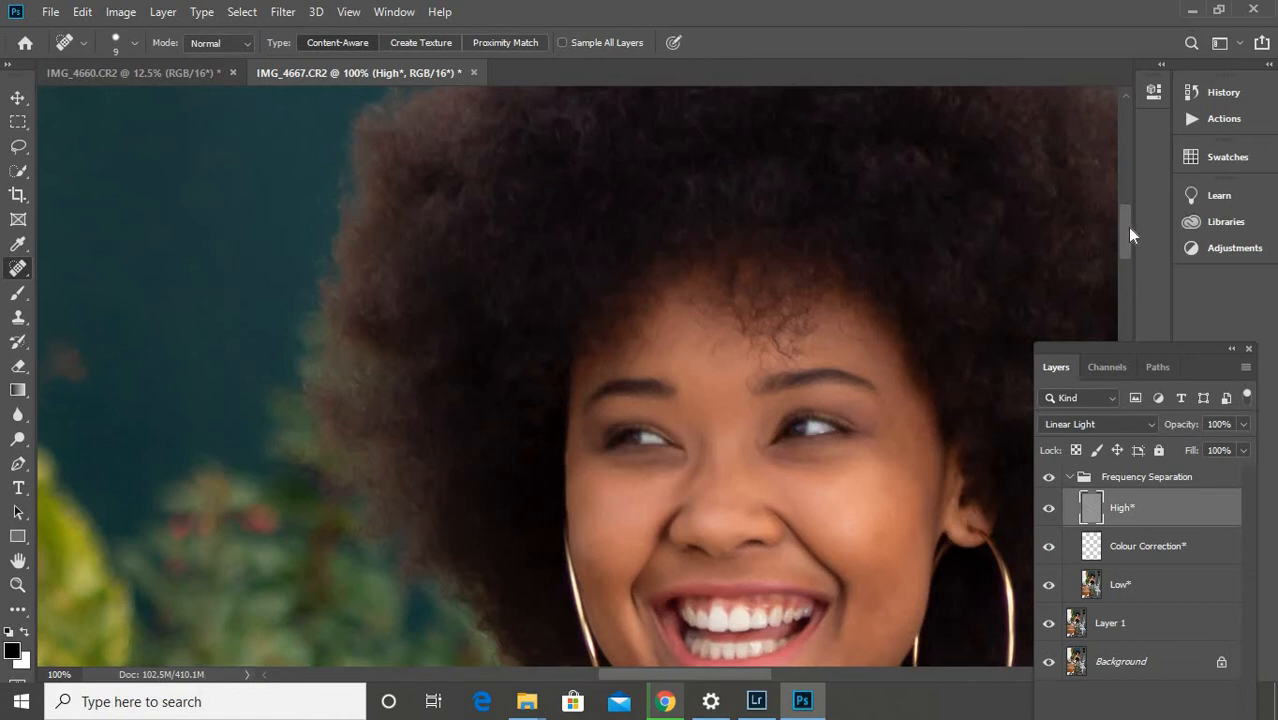
mouse_move(1127, 227)
mouse_down()
mouse_move(1121, 271)
mouse_move(1127, 222)
mouse_up()
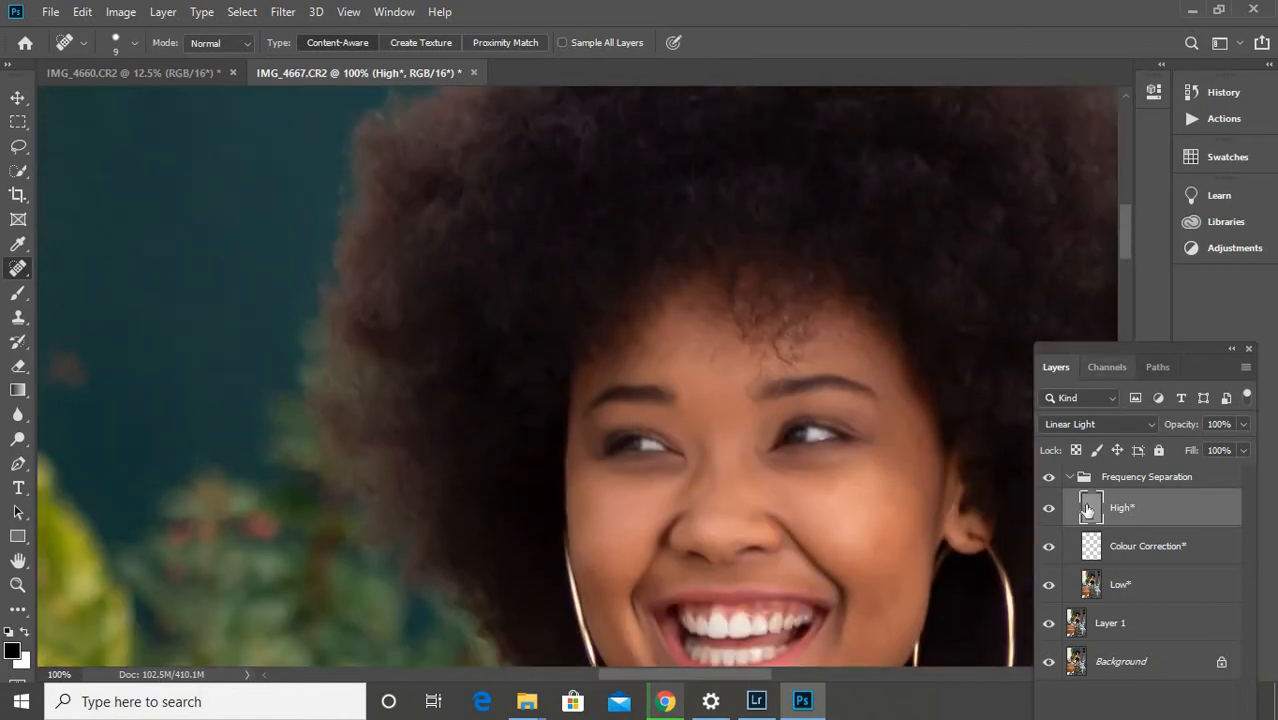
Select the Low* layer in the Frequency Separation group and activate the Mixer Brush Tool
click(1153, 585)
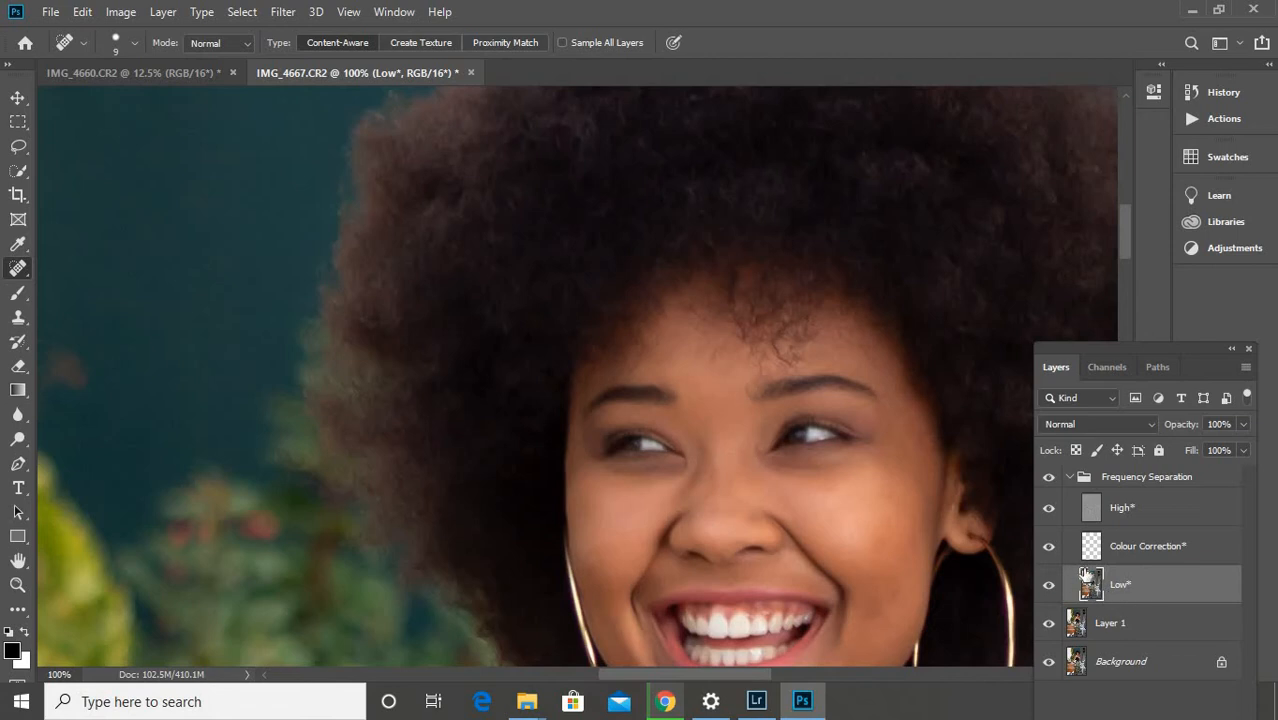
key(m)
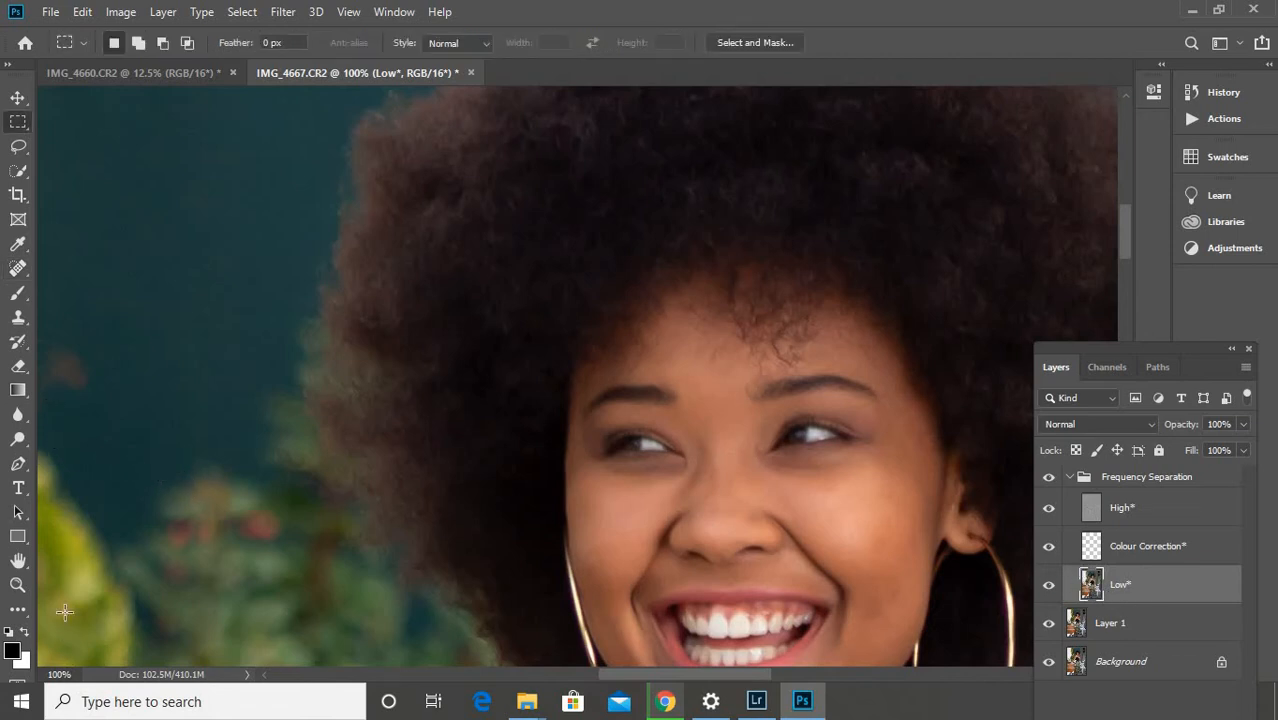
click(17, 293)
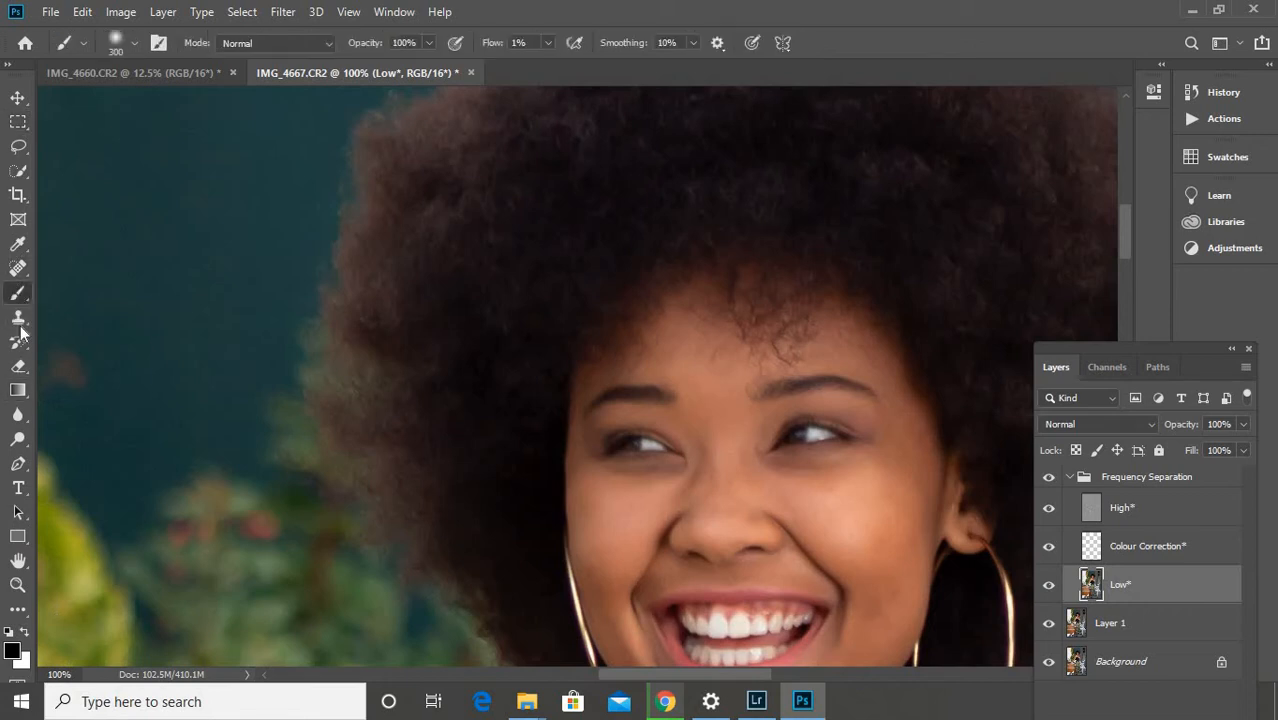
key(m)
click(20, 295)
right_click(22, 296)
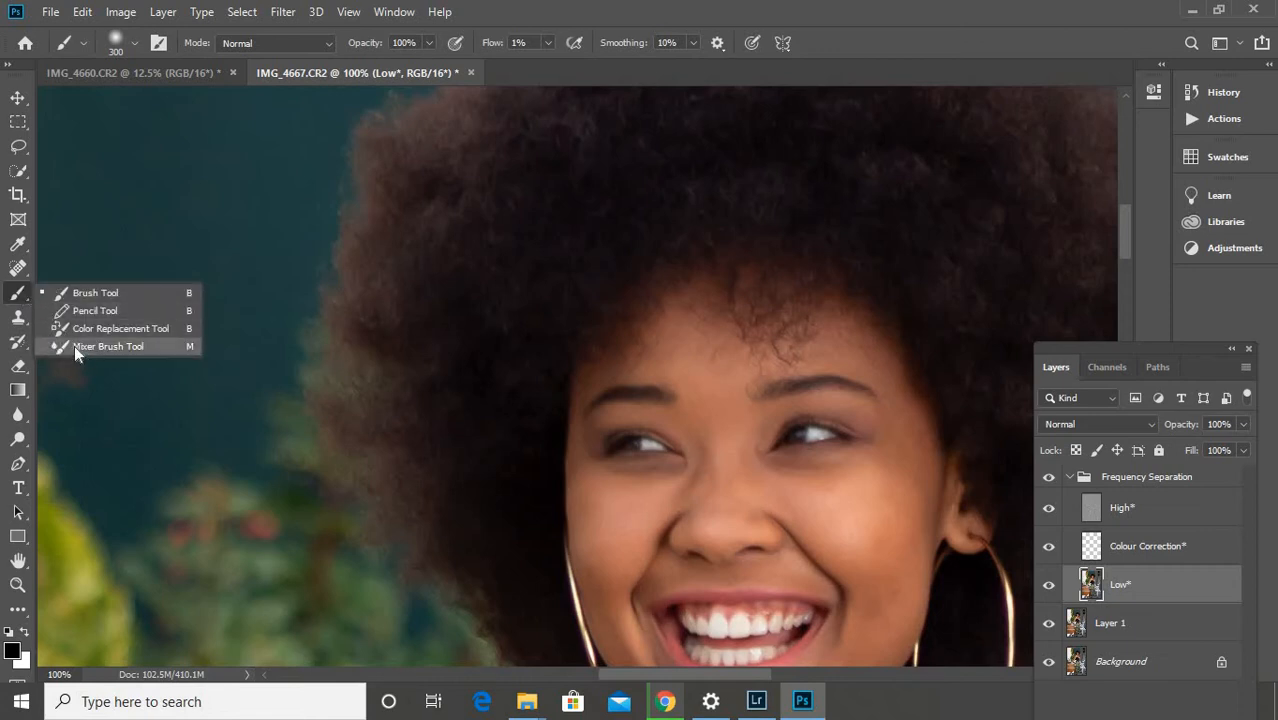
click(100, 346)
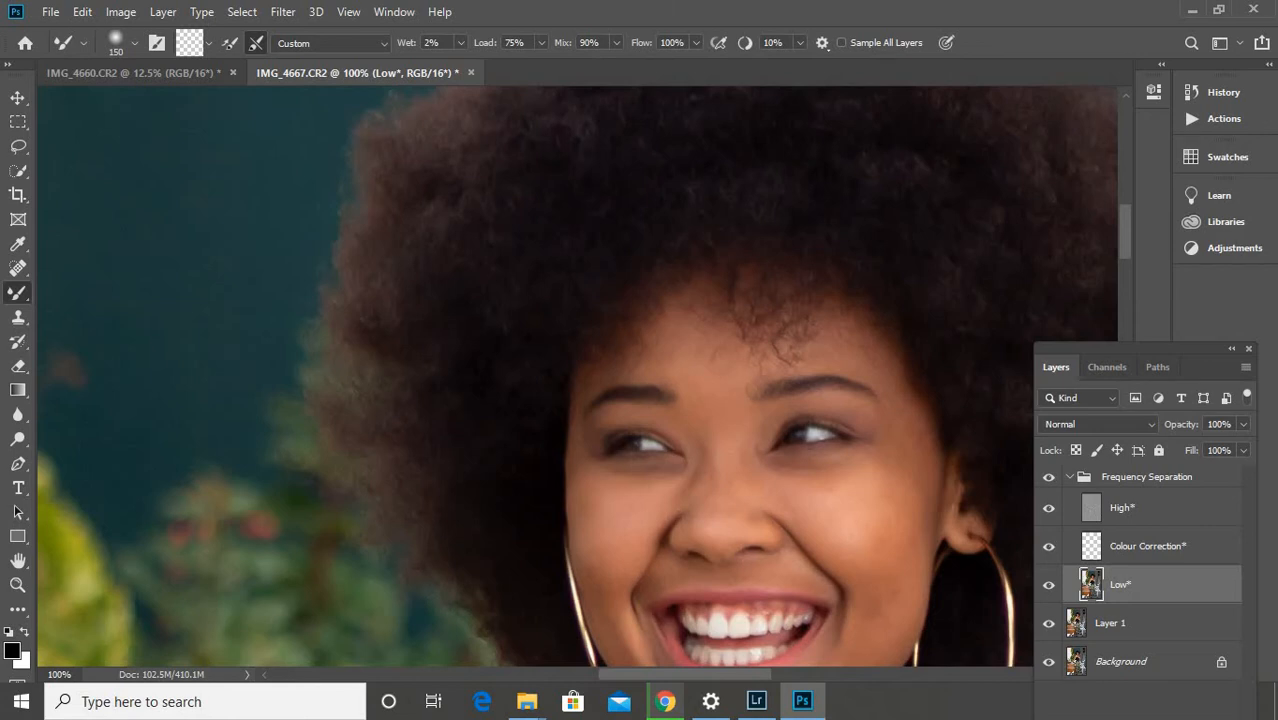
Reduce the Mixer Brush to size 70
key(bracketleft)
key(bracketleft)
key(bracketleft)
click(208, 45)
click(200, 83)
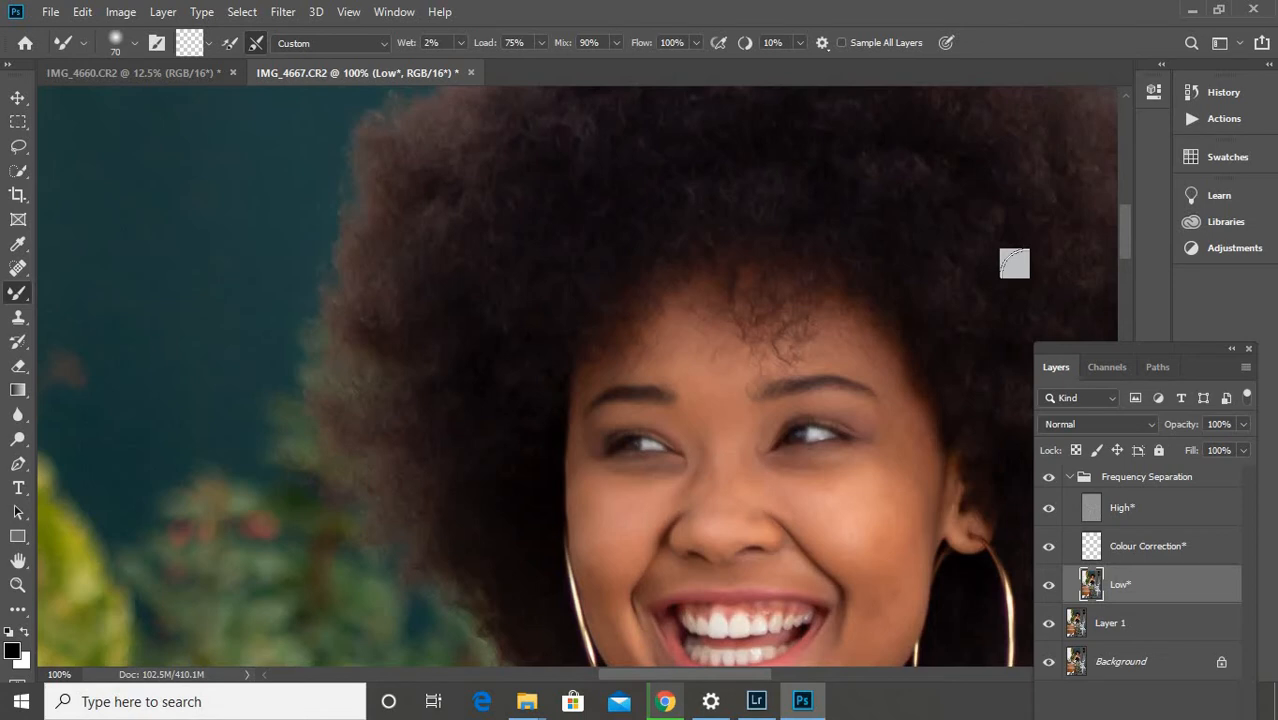
Show the face and upper body at 50%, with the Frequency Separation group expanded and its Low* layer selected
key(ctrl+minus)
key(ctrl+minus)
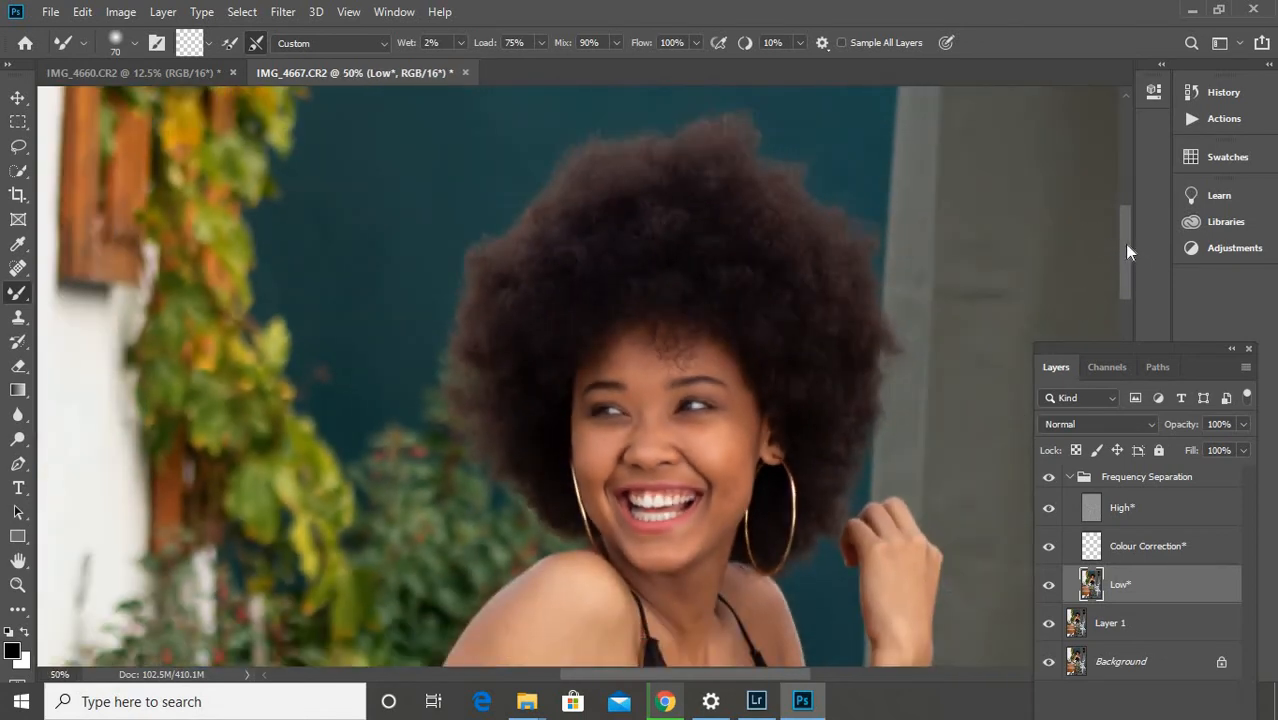
drag(1124, 246, 1118, 316)
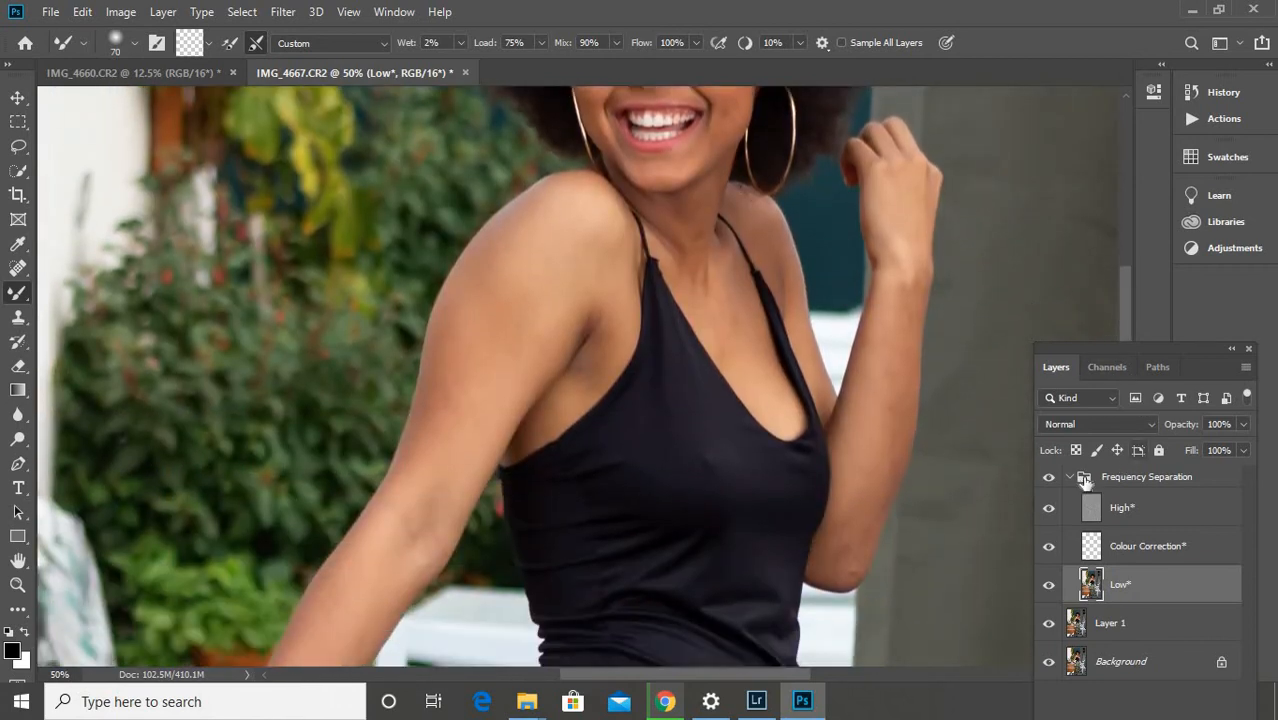
click(1069, 479)
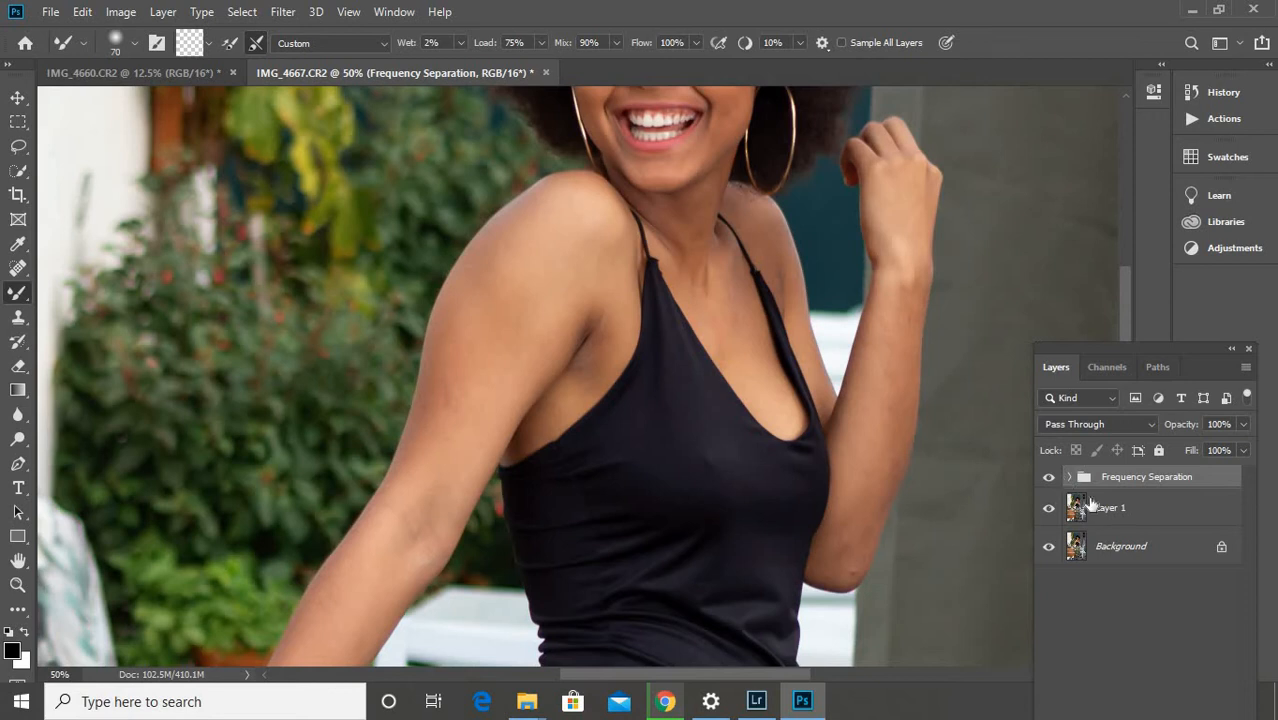
click(1069, 479)
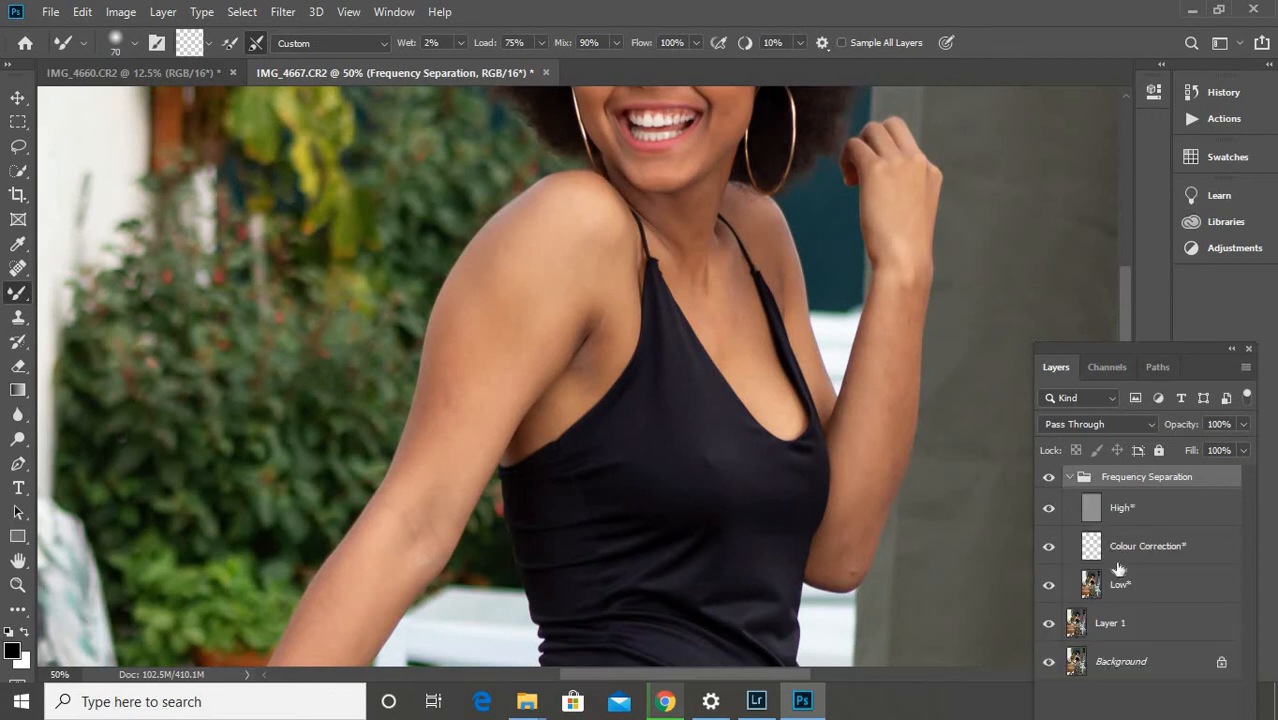
click(1130, 584)
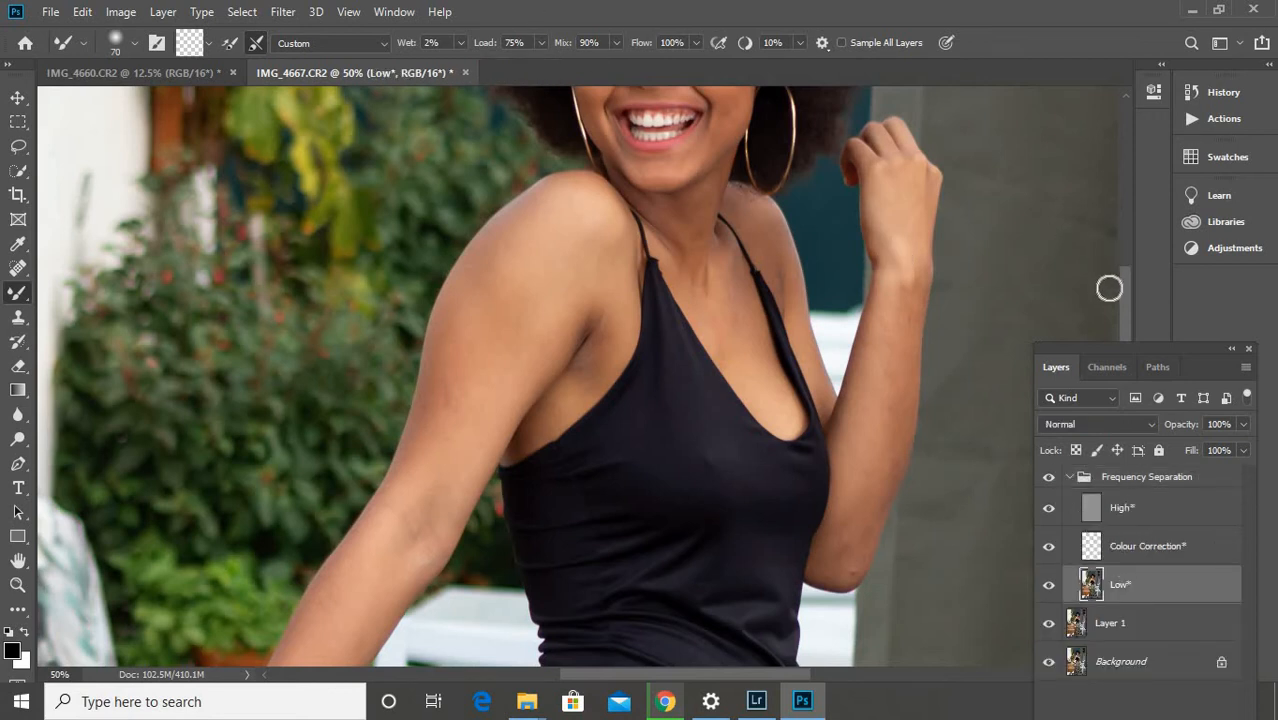
mouse_move(1127, 296)
mouse_down()
mouse_move(1132, 252)
mouse_move(1122, 274)
mouse_up()
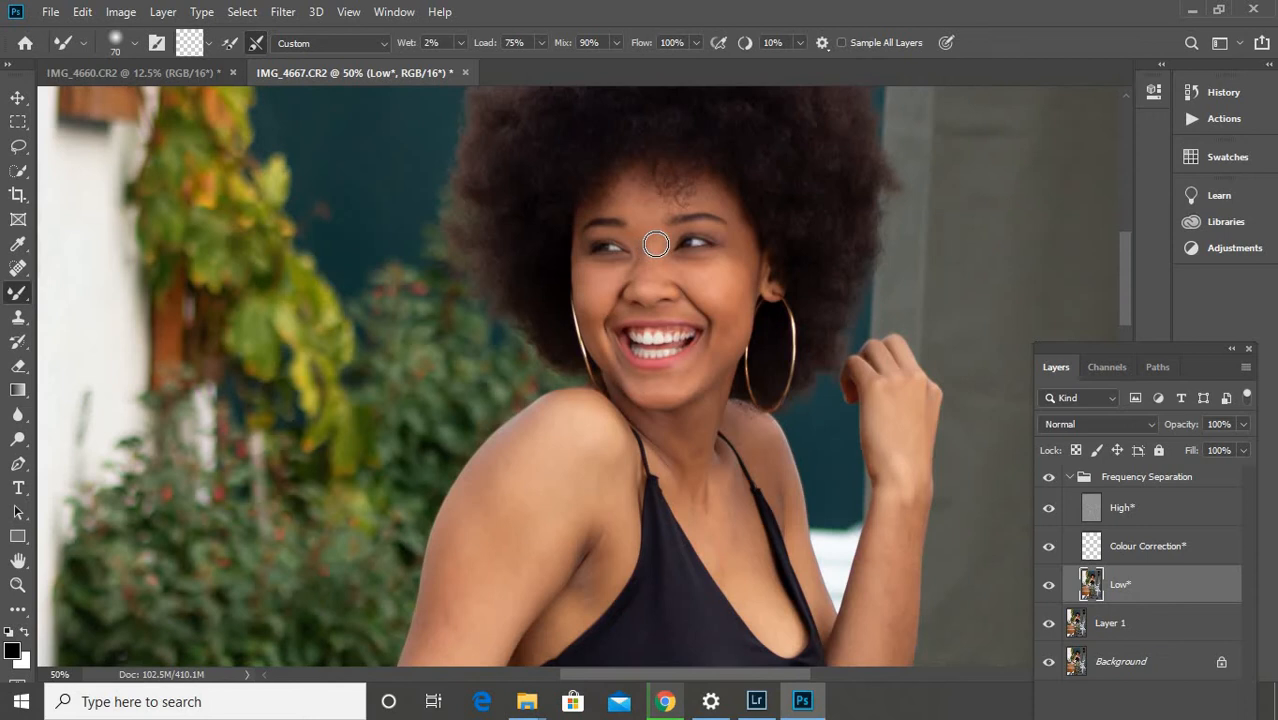
Blend the facial skin tones on the Low* layer with the Mixer Brush at size 70, and check the Frequency Separation group's before and after
key(bracketleft)
key(bracketleft)
key(bracketleft)
key(bracketright)
key(bracketright)
key(bracketright)
mouse_move(715, 281)
mouse_down()
mouse_move(750, 269)
mouse_move(739, 293)
mouse_move(725, 290)
mouse_move(745, 348)
mouse_move(738, 321)
mouse_move(721, 346)
mouse_move(738, 305)
mouse_move(738, 341)
mouse_move(729, 352)
mouse_move(740, 315)
mouse_move(728, 352)
mouse_move(688, 386)
mouse_move(718, 348)
mouse_move(680, 382)
mouse_move(642, 391)
mouse_move(659, 391)
mouse_move(616, 372)
mouse_move(580, 299)
mouse_move(596, 346)
mouse_up()
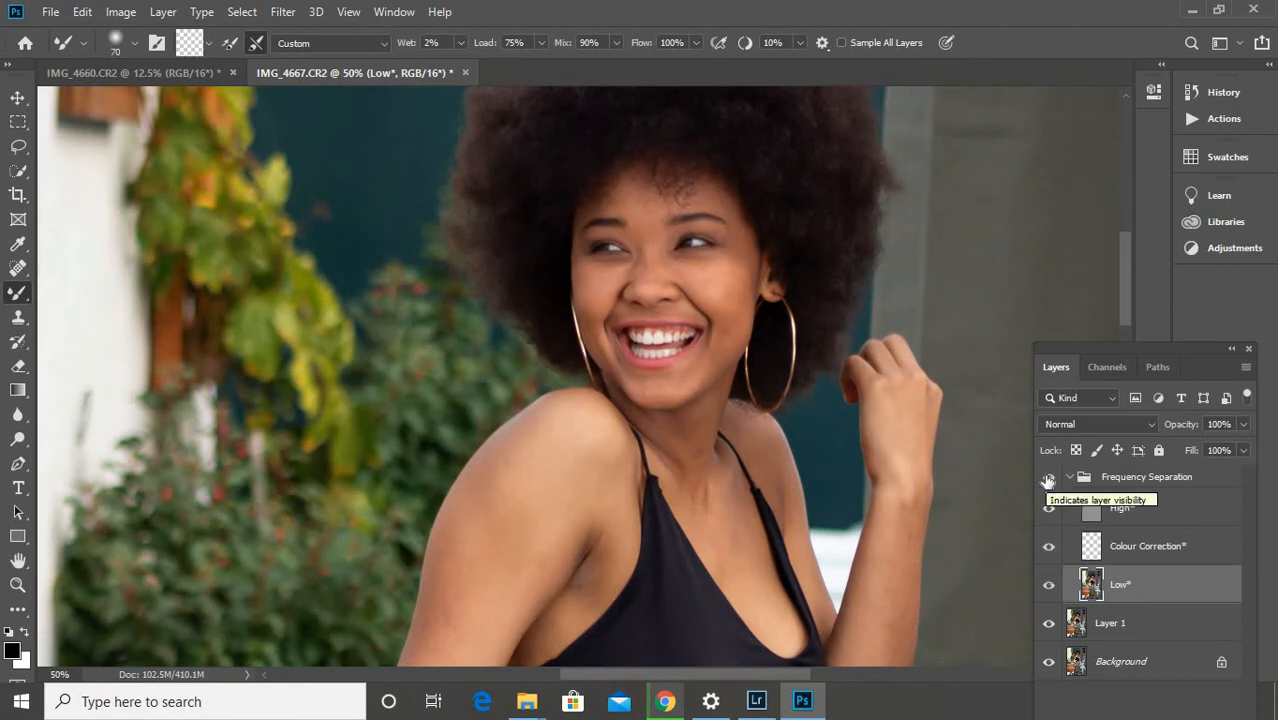
click(1048, 479)
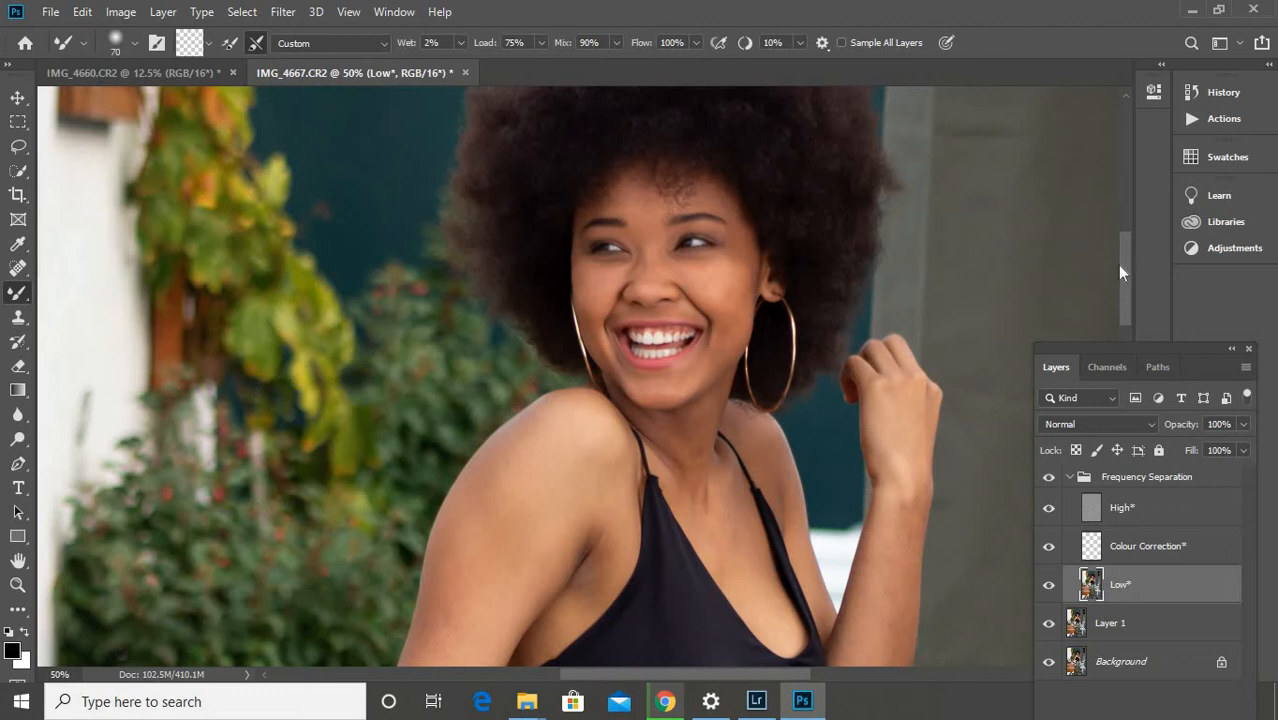
Enlarge the Mixer Brush to size 250 for blending the skin on the shoulder and arm
scroll(1125, 262, down, 5)
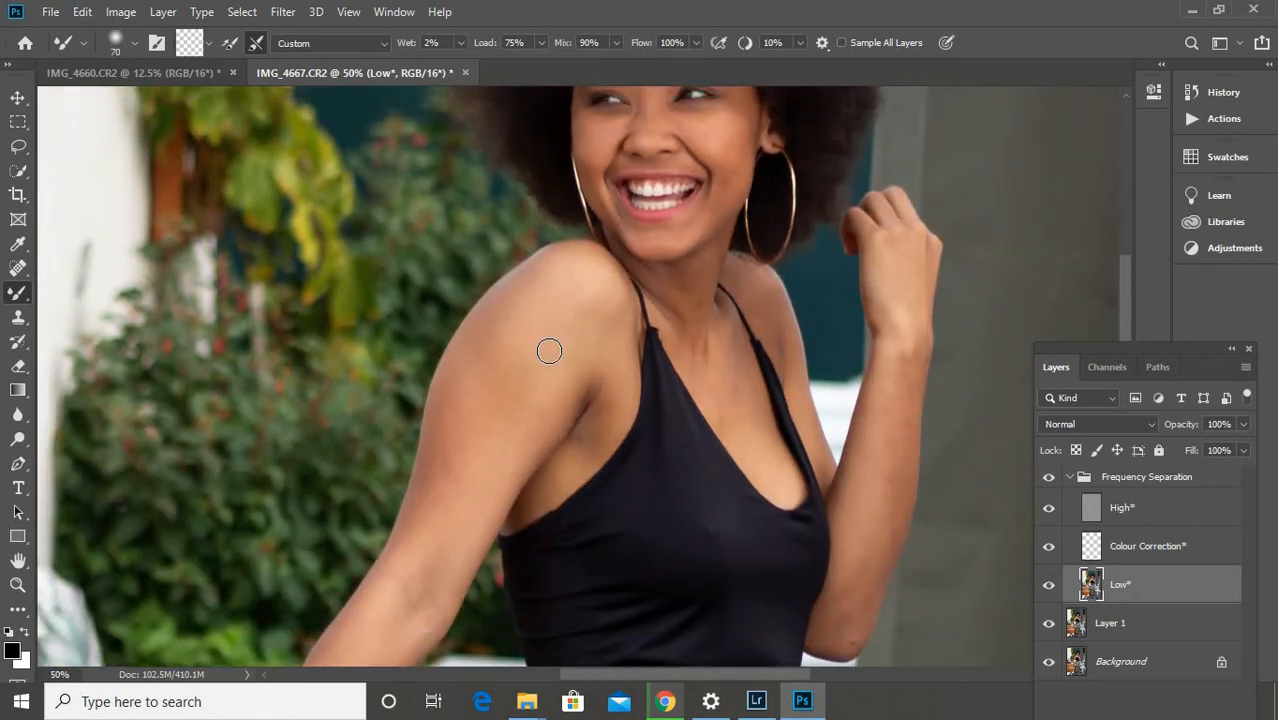
key(])
key(])
key(])
key(])
key(])
key(])
key(])
key(v)
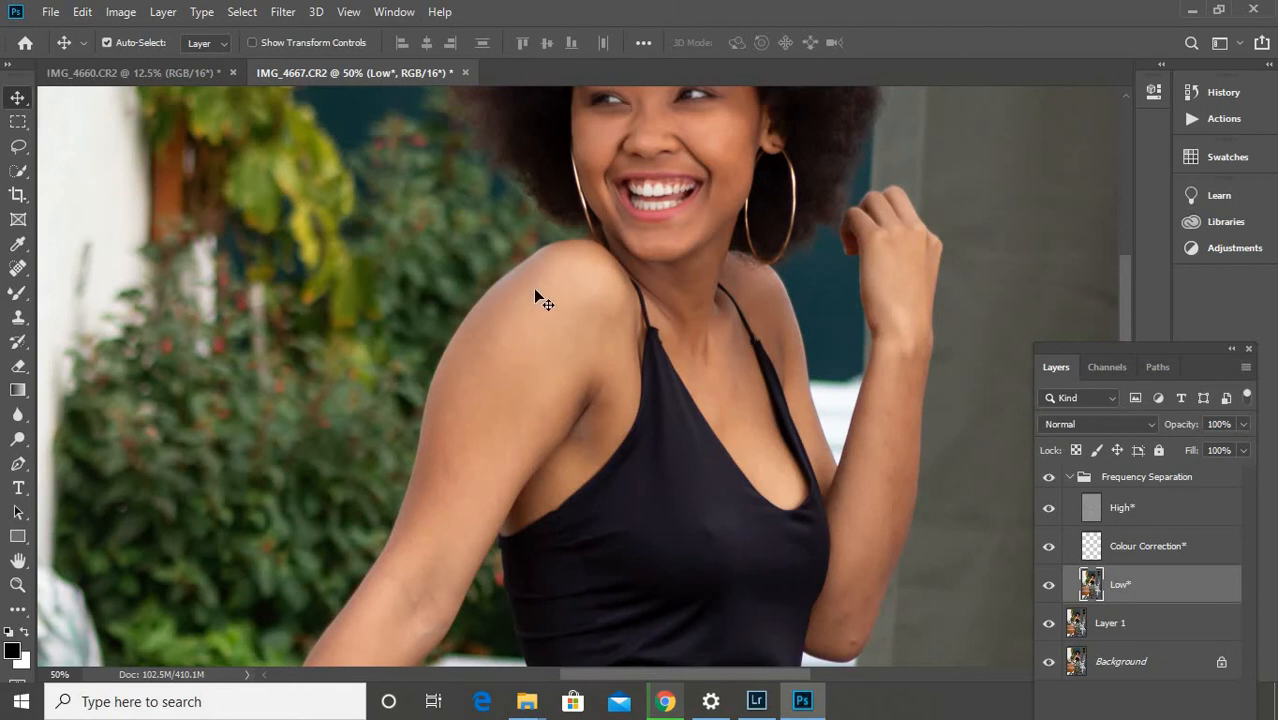
drag(434, 398, 515, 313)
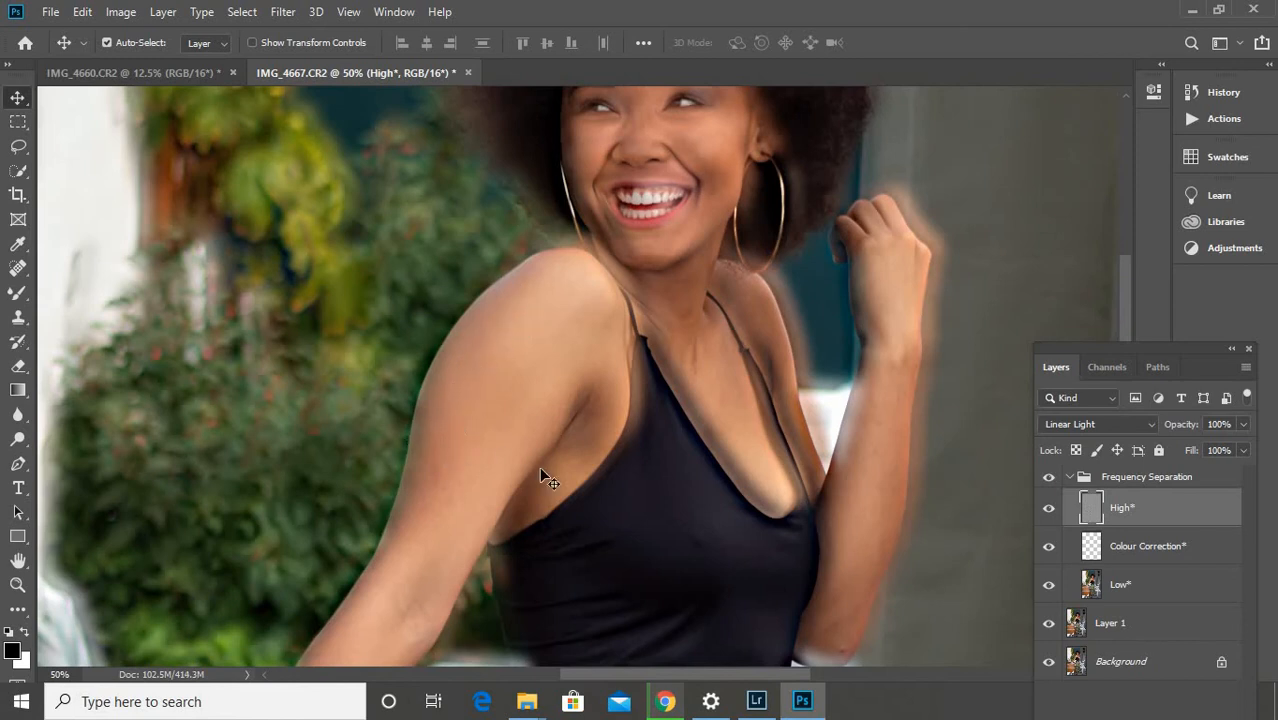
key(ctrl+z)
key(b)
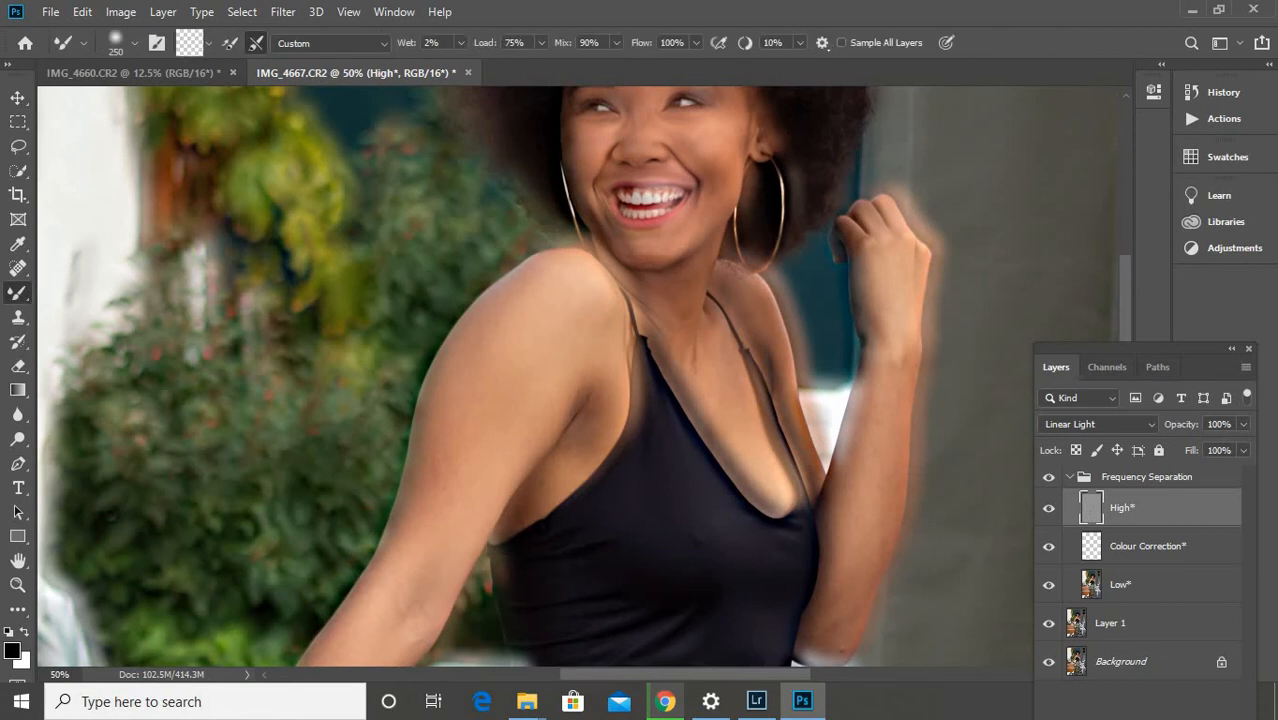
Try to blend the skin around the armpit on the High* layer with the Mixer Brush at size 90
key(bracketleft)
key(bracketleft)
key(bracketleft)
key(bracketleft)
key(bracketleft)
key(bracketleft)
mouse_move(576, 383)
mouse_down()
mouse_move(596, 385)
mouse_move(602, 354)
mouse_move(587, 357)
mouse_up()
mouse_move(583, 414)
mouse_down()
mouse_move(608, 387)
mouse_move(543, 456)
mouse_move(547, 472)
mouse_move(559, 473)
mouse_move(613, 366)
mouse_move(594, 416)
mouse_move(542, 411)
mouse_move(558, 385)
mouse_up()
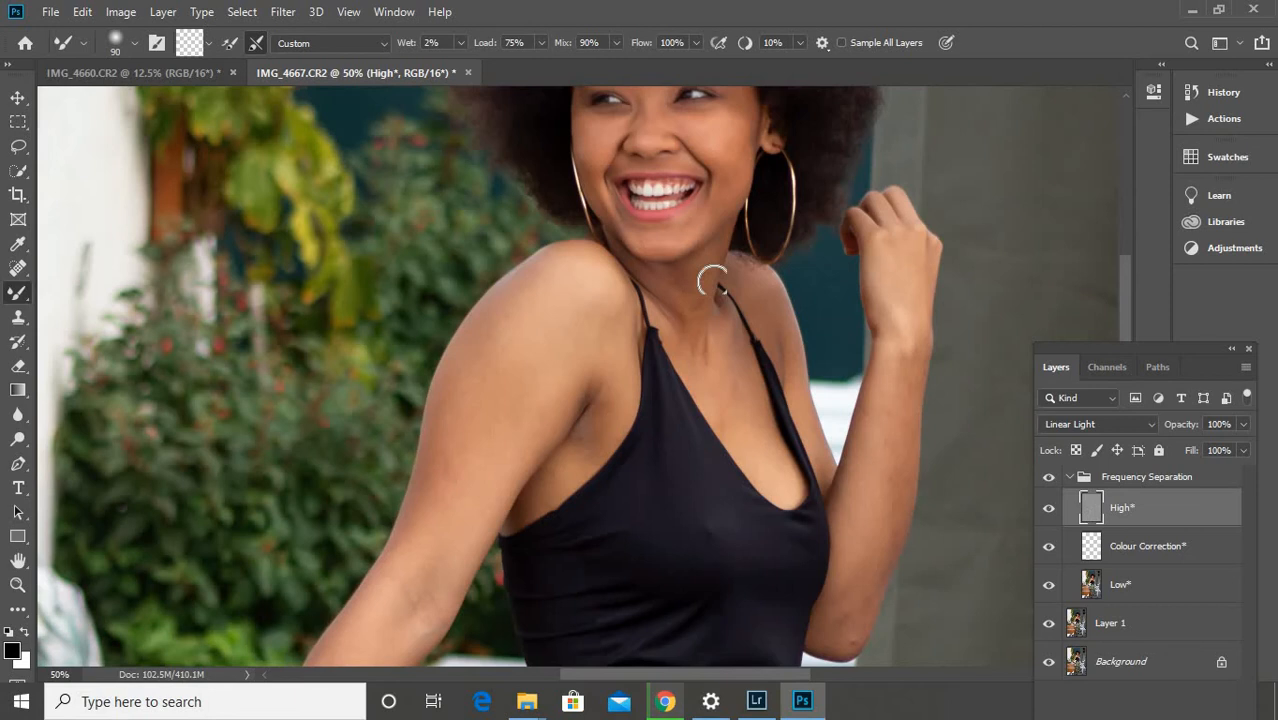
Blend the shoulder and upper arm skin on the Low* layer with the Mixer Brush at size 175
click(1122, 592)
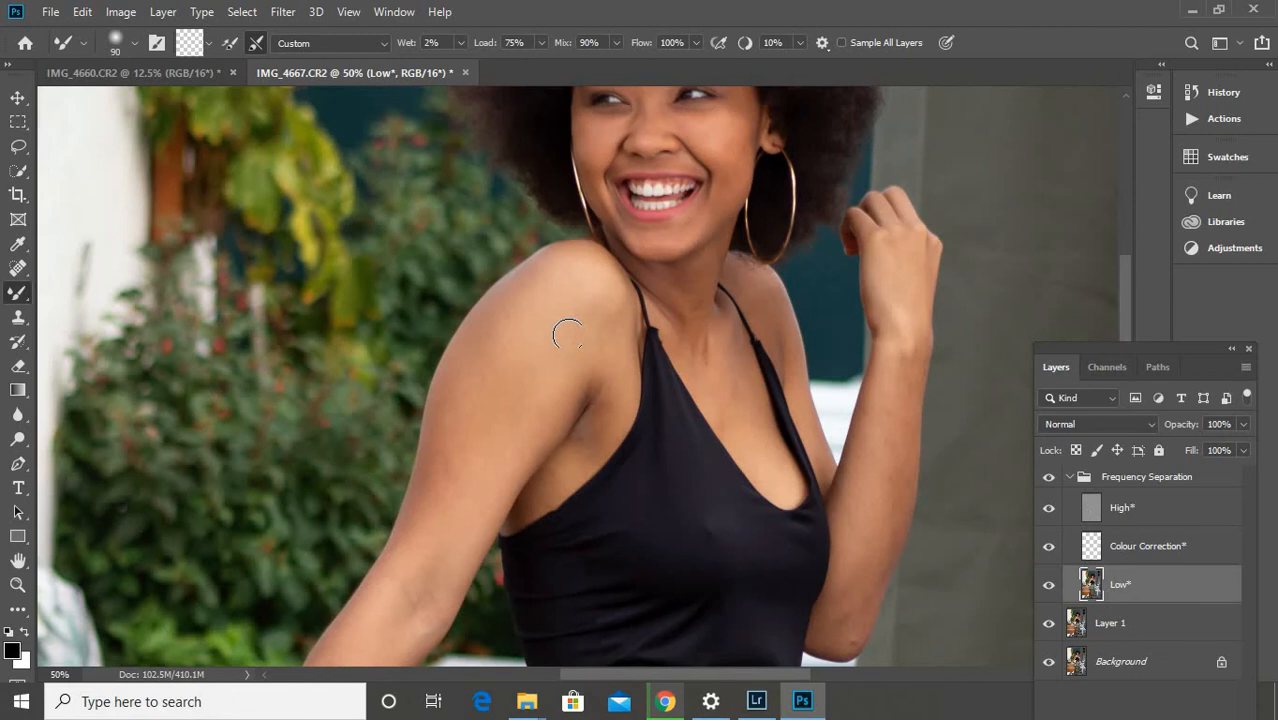
key(bracketright)
key(bracketright)
key(bracketright)
key(bracketright)
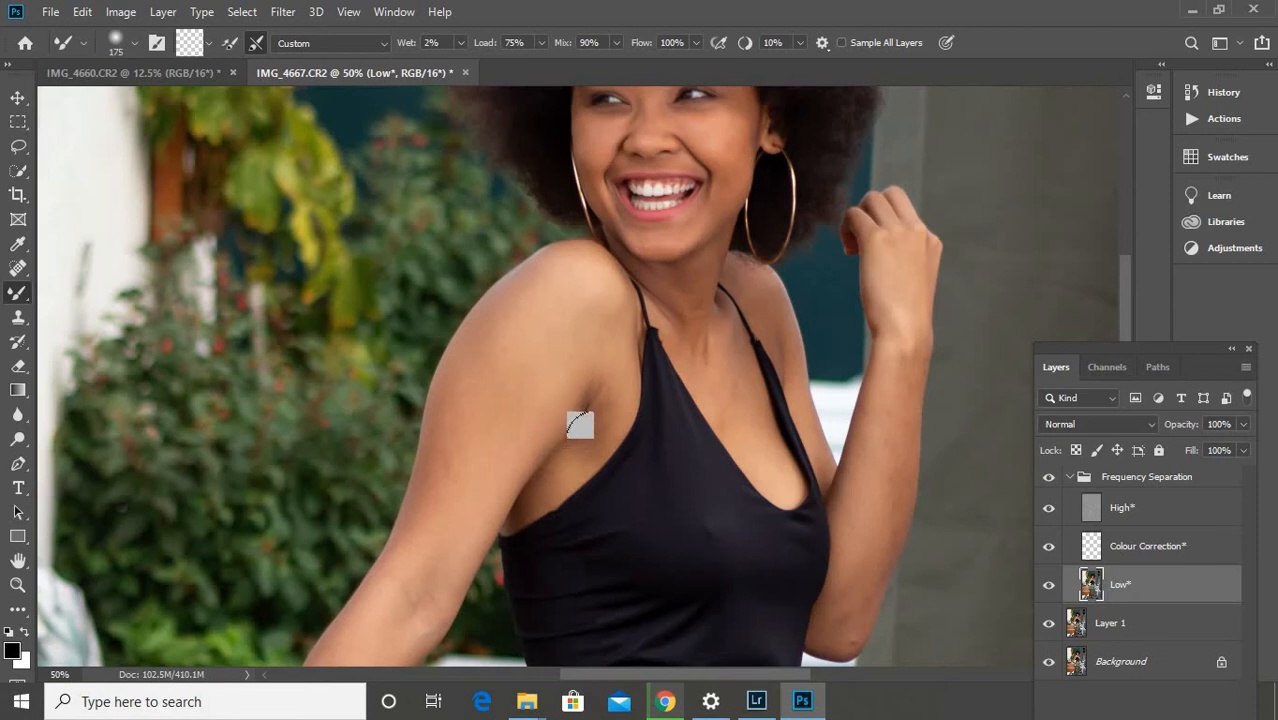
Compare the image with and without the Frequency Separation group, and collapse the group
click(1048, 479)
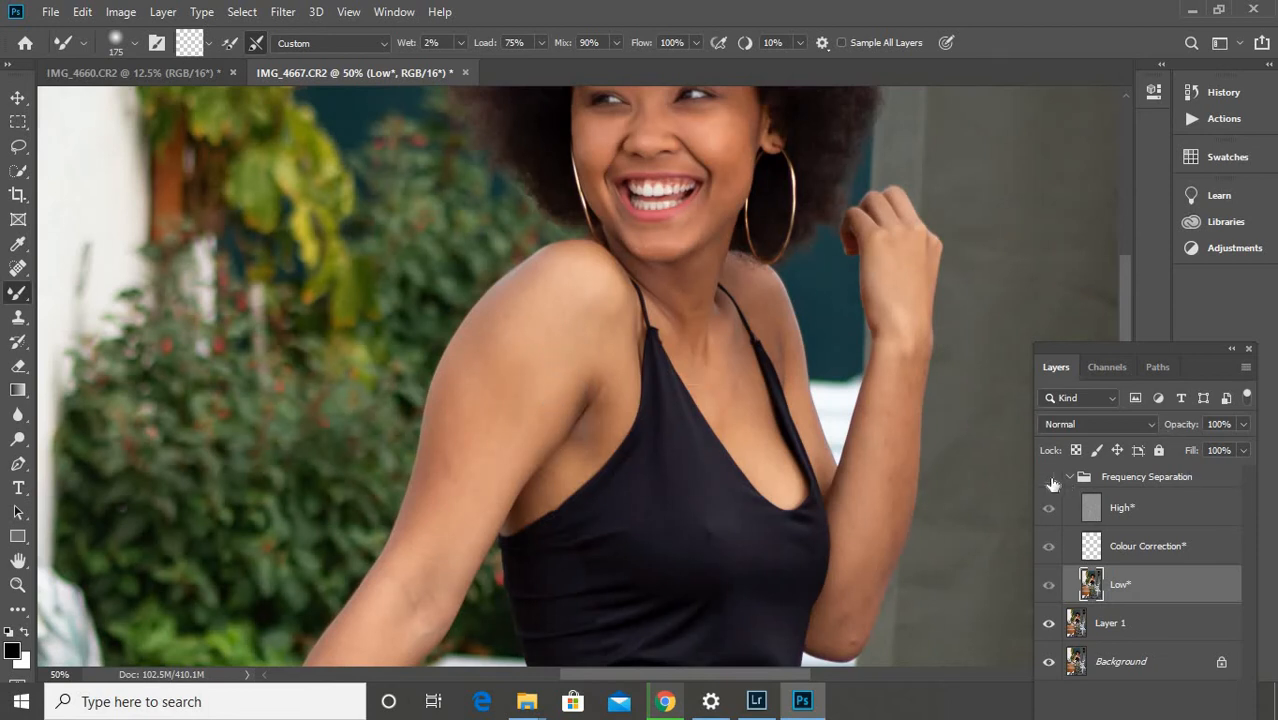
click(1049, 479)
click(1049, 479)
click(1049, 479)
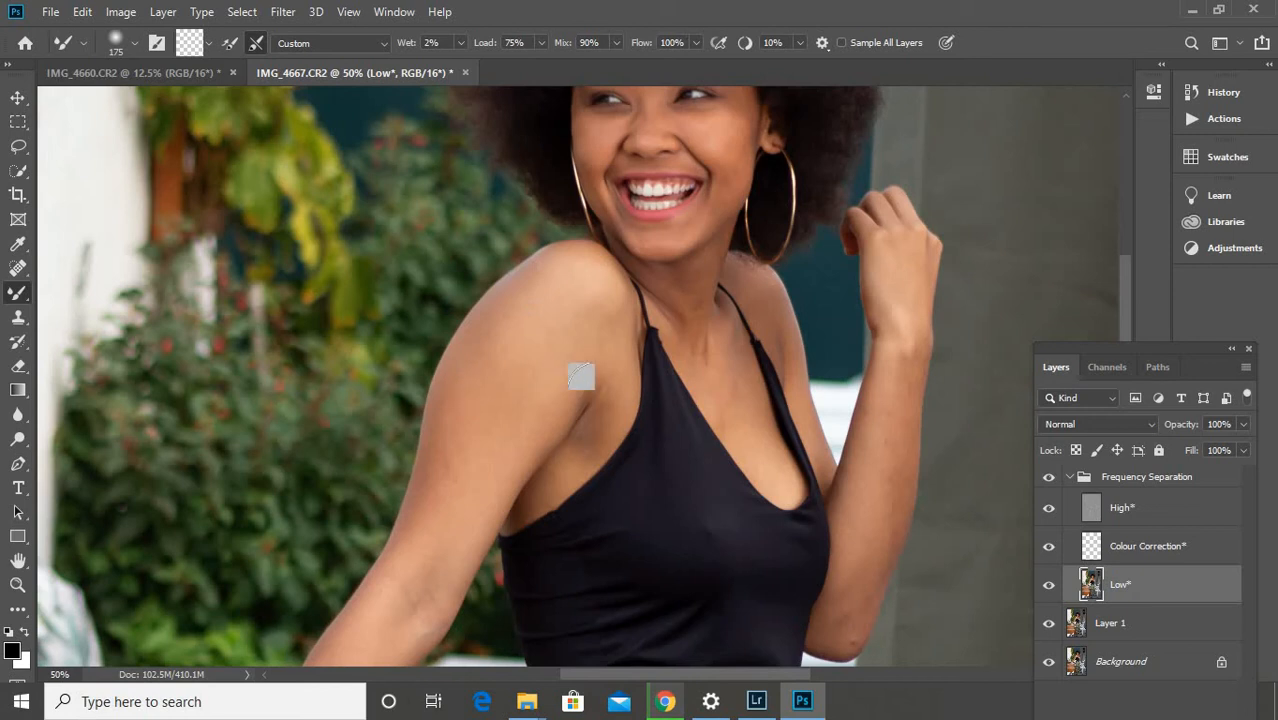
scroll(597, 400, down, 3)
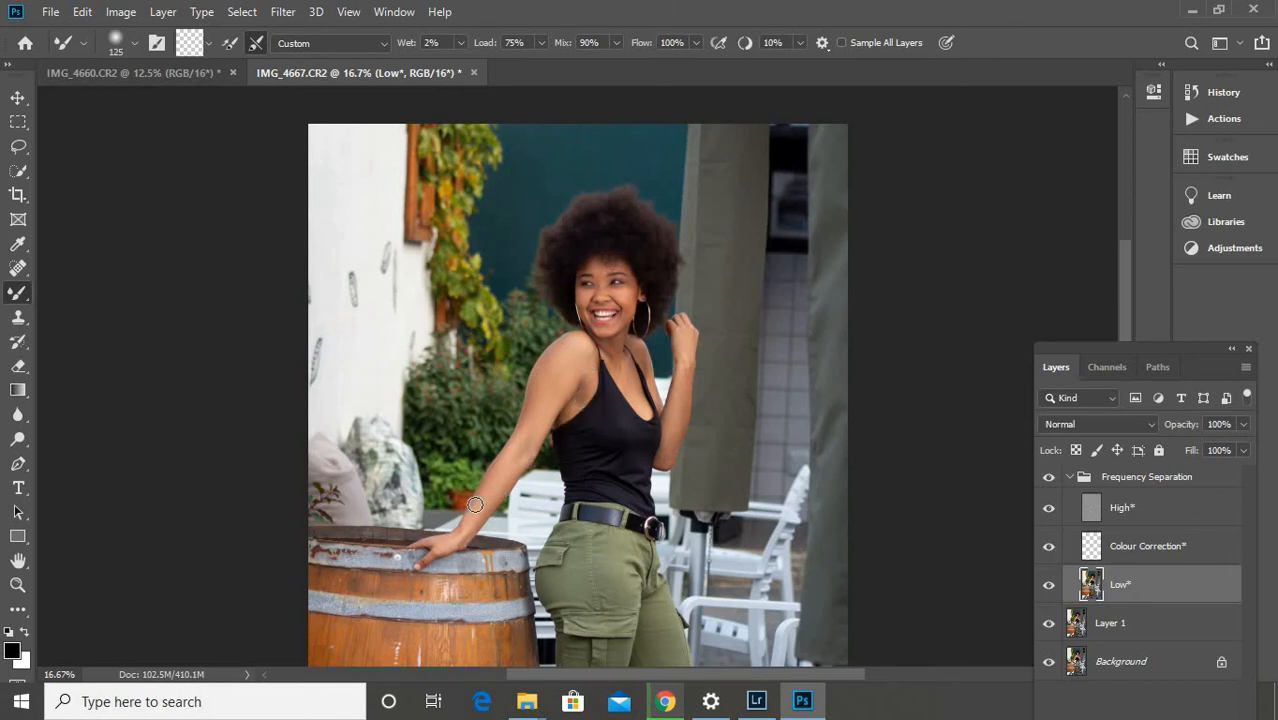
click(1049, 481)
click(1072, 478)
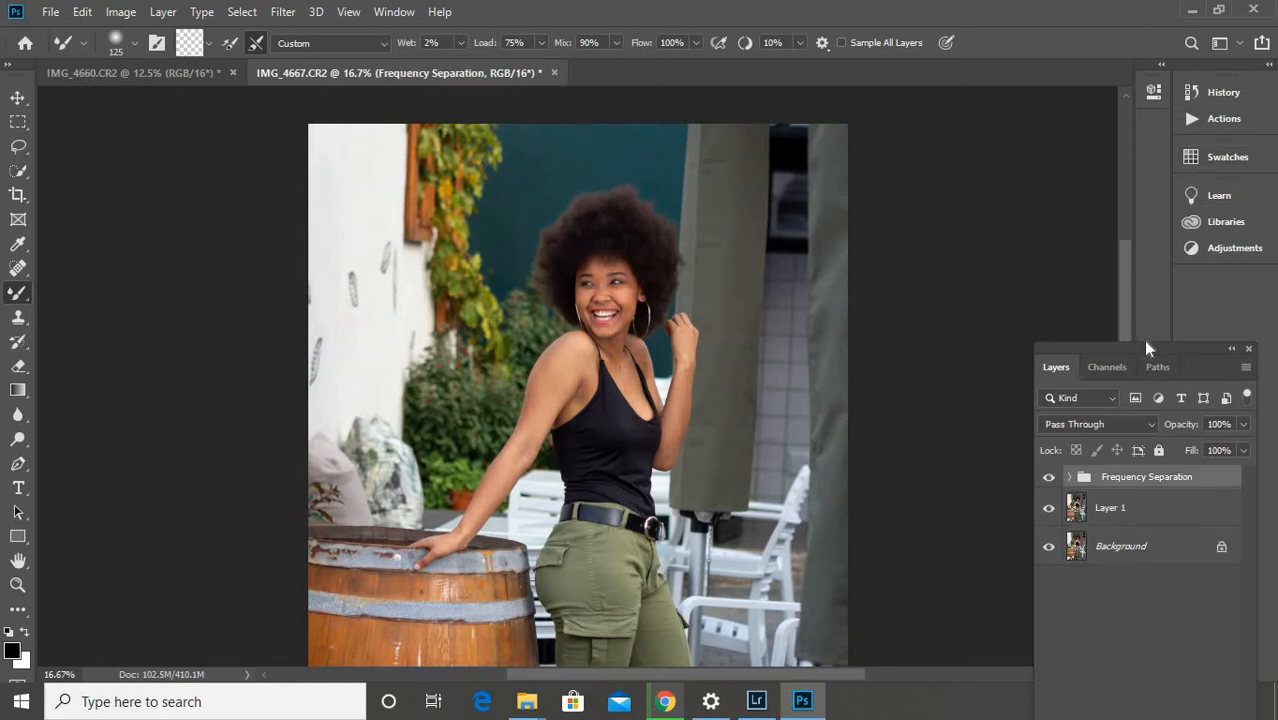
Move the Layers panel higher in the workspace, hide it, and switch to the Move tool
drag(1157, 356, 991, 193)
drag(1118, 163, 1036, 103)
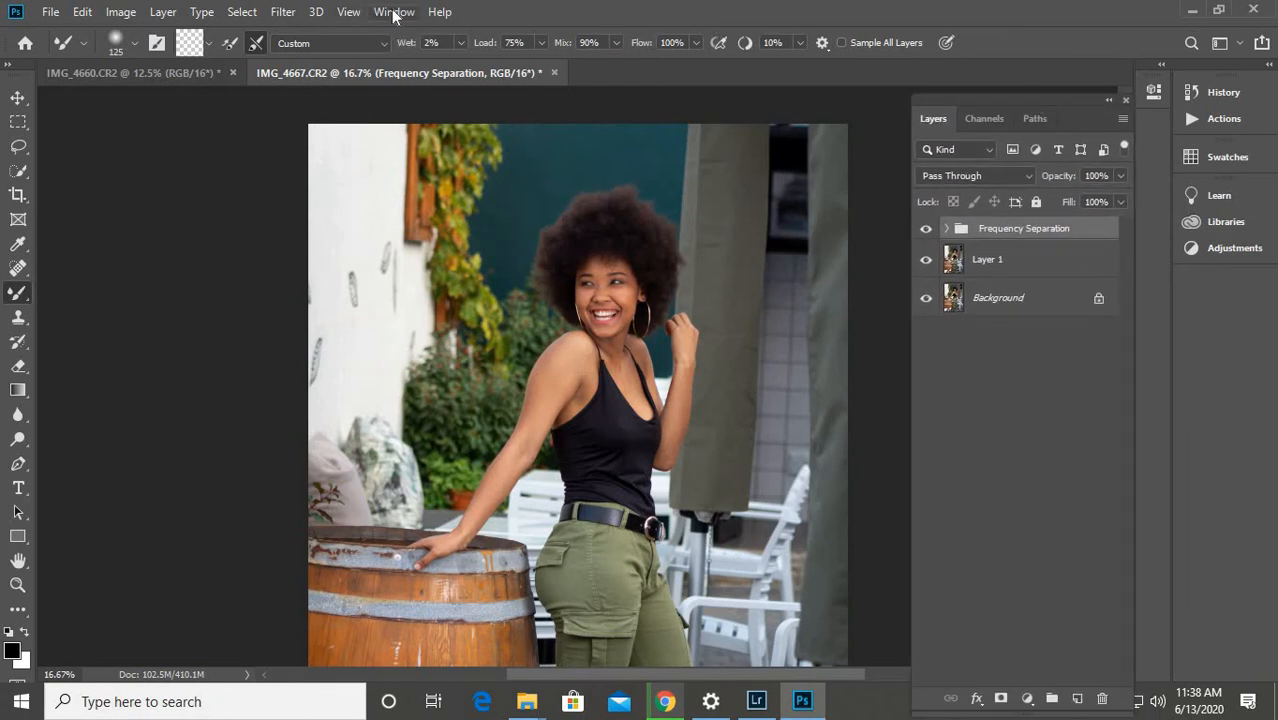
click(396, 12)
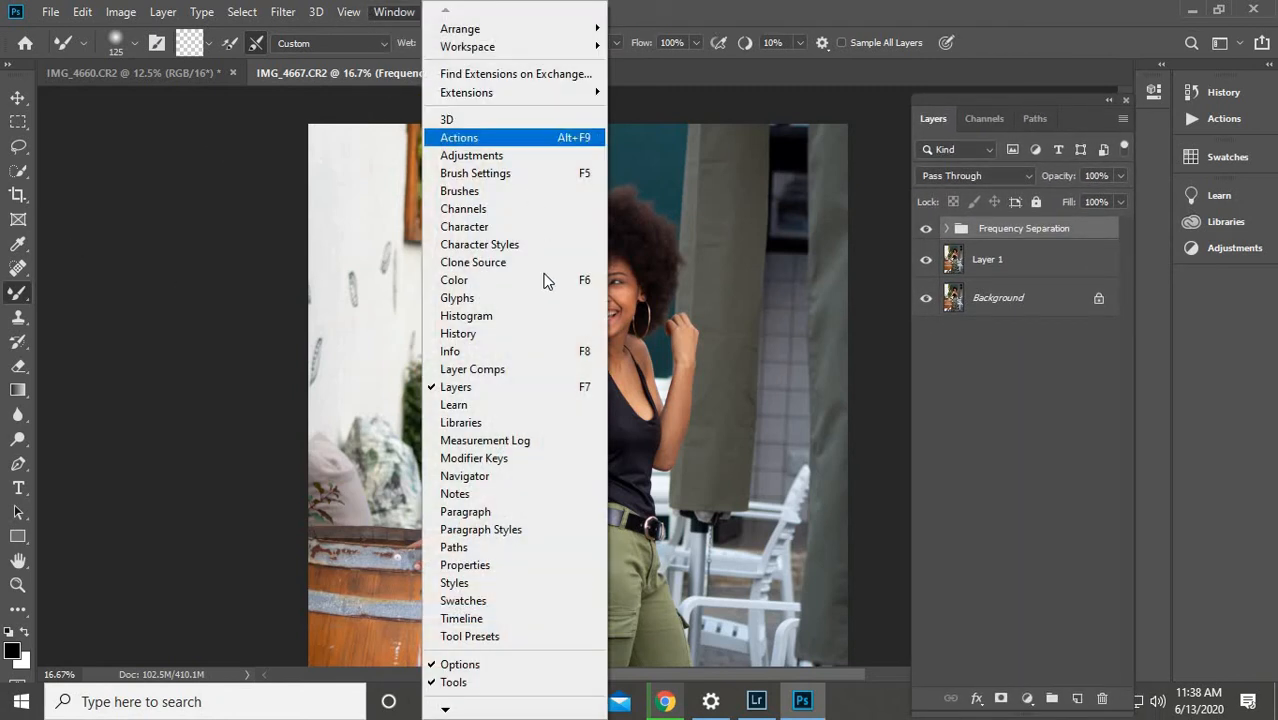
click(502, 388)
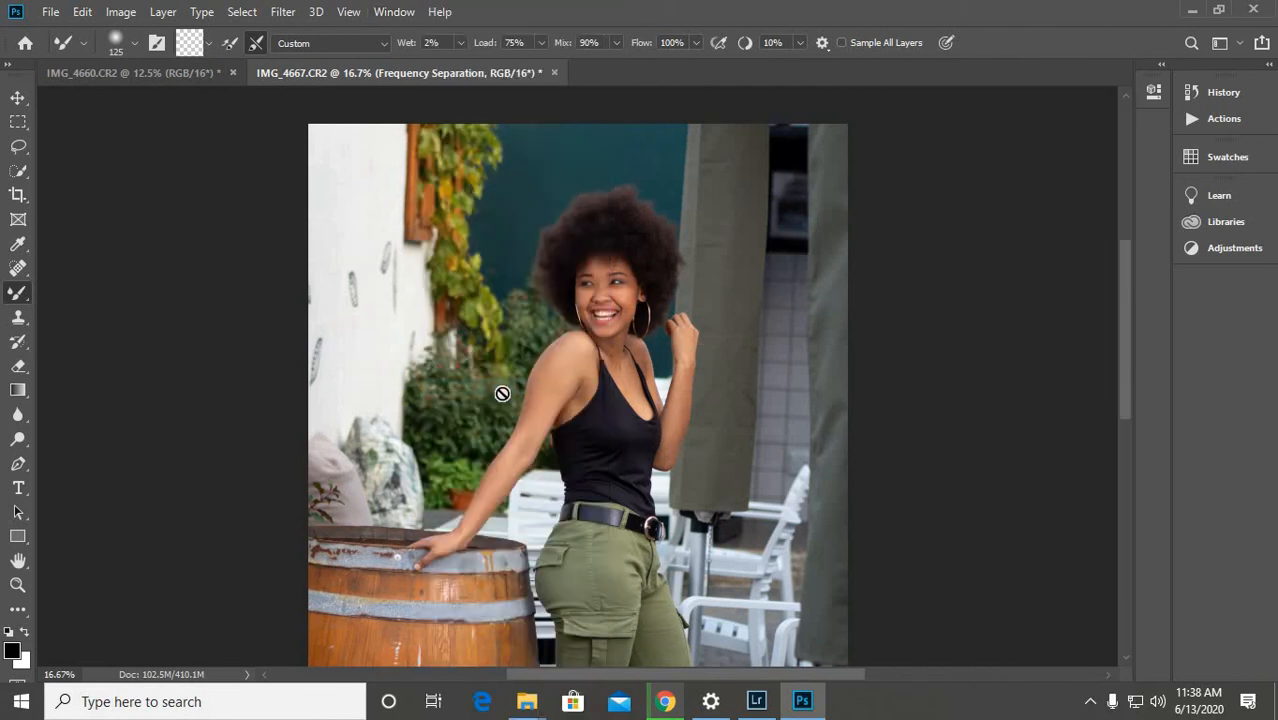
click(18, 97)
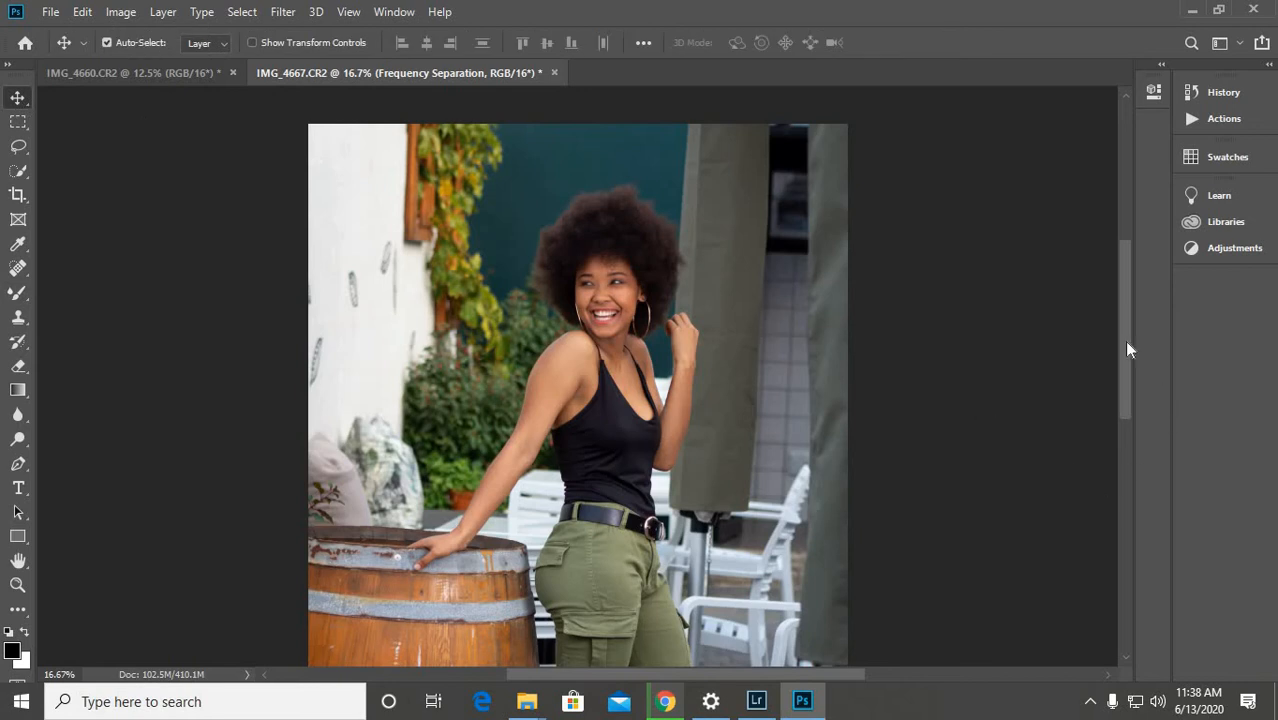
Display the saved actions and run the Dodge* action
drag(1127, 342, 1166, 375)
click(392, 12)
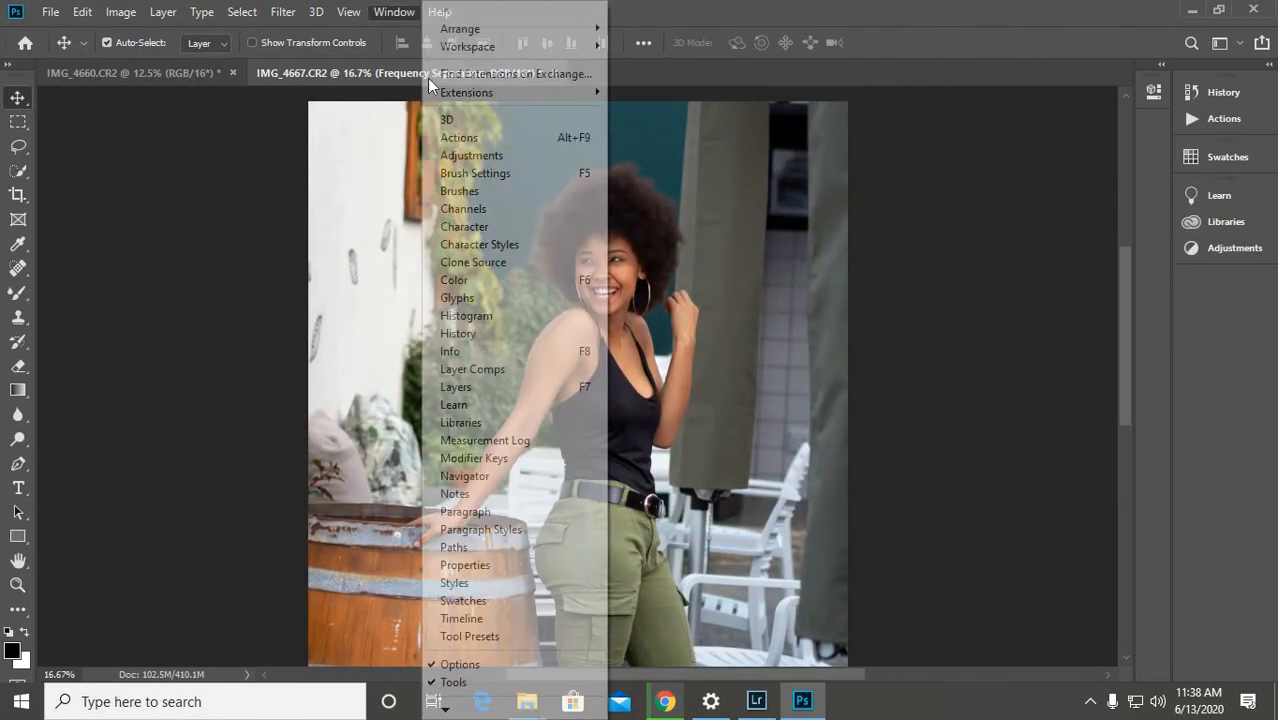
click(474, 139)
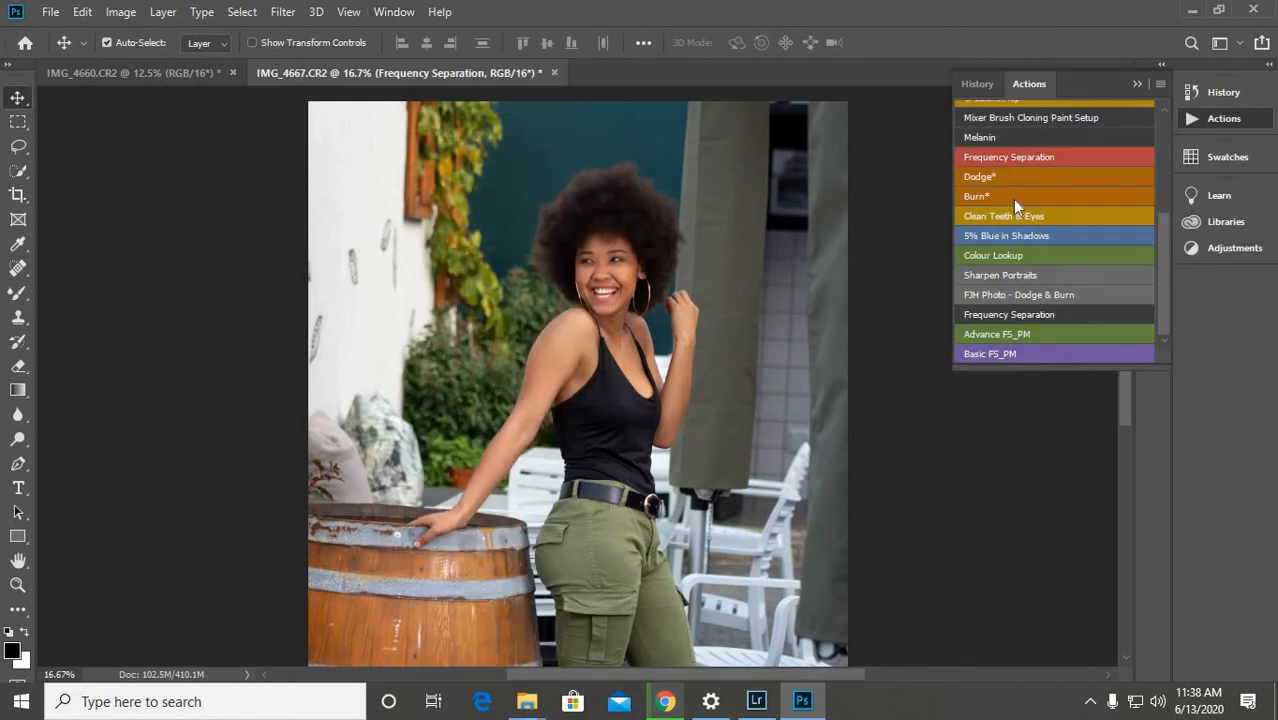
click(985, 178)
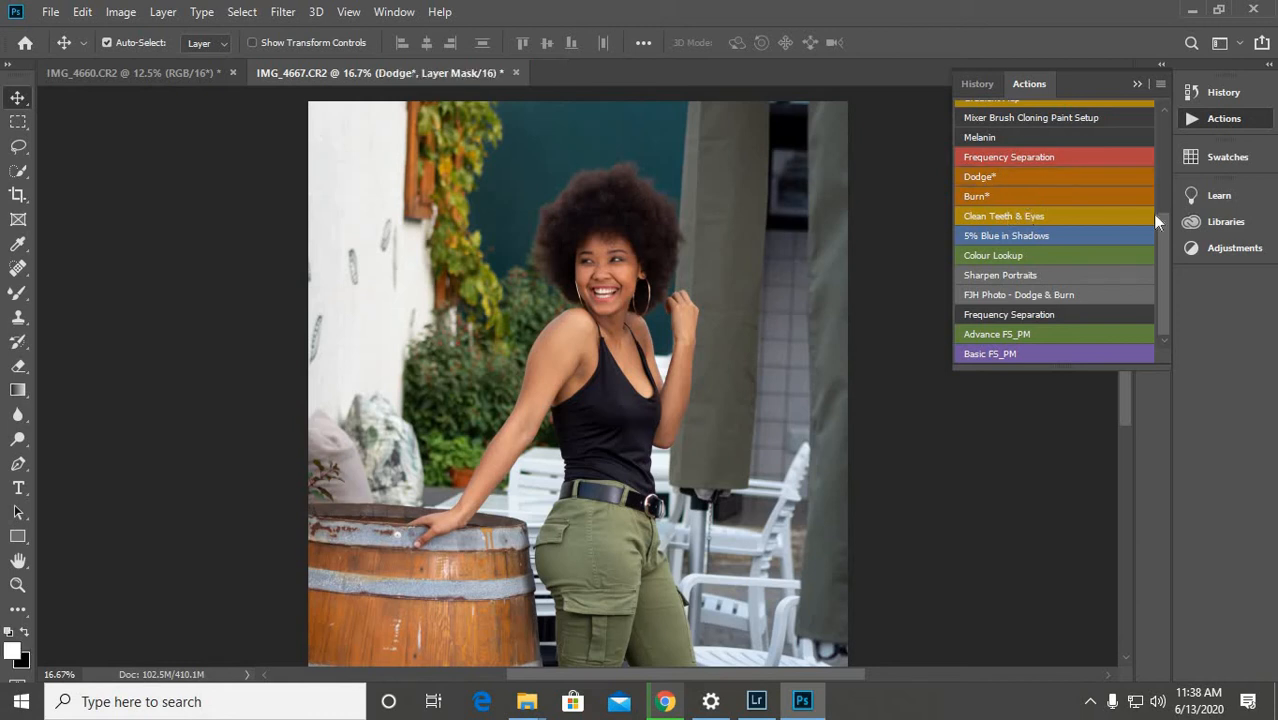
Bring back the Layers panel and switch from the Mixer Brush to the regular Brush tool
click(394, 12)
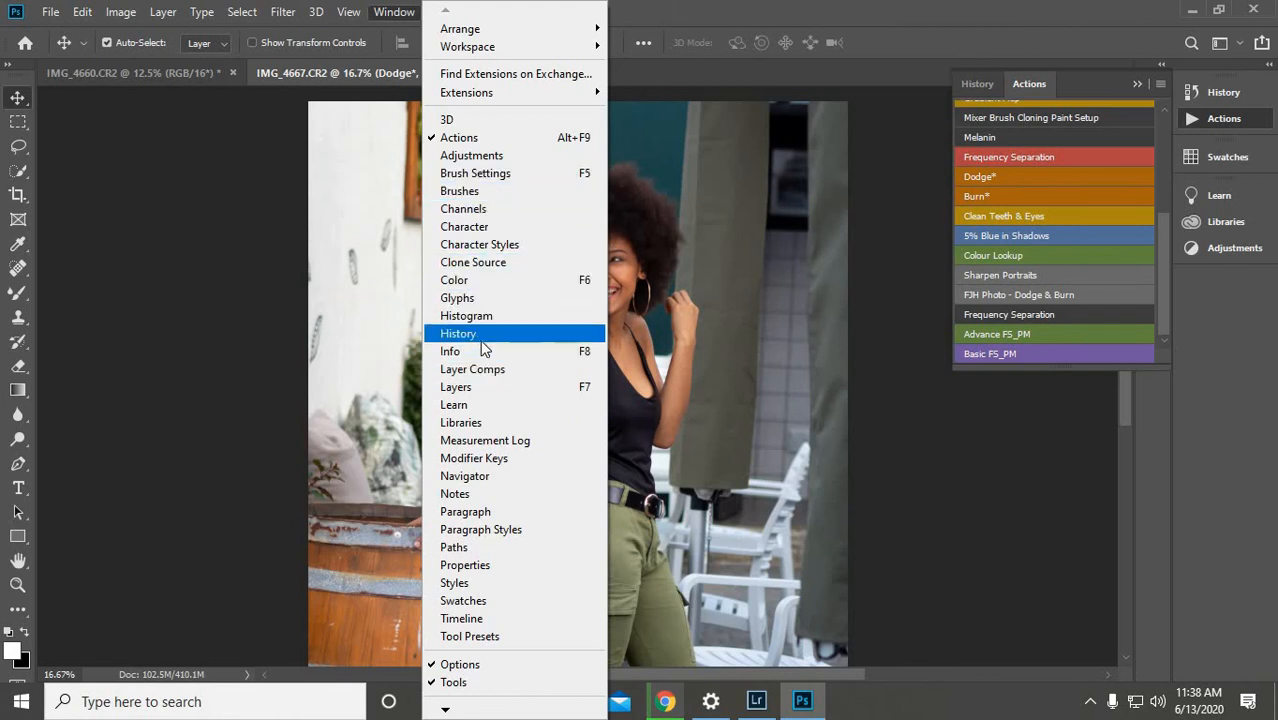
click(480, 387)
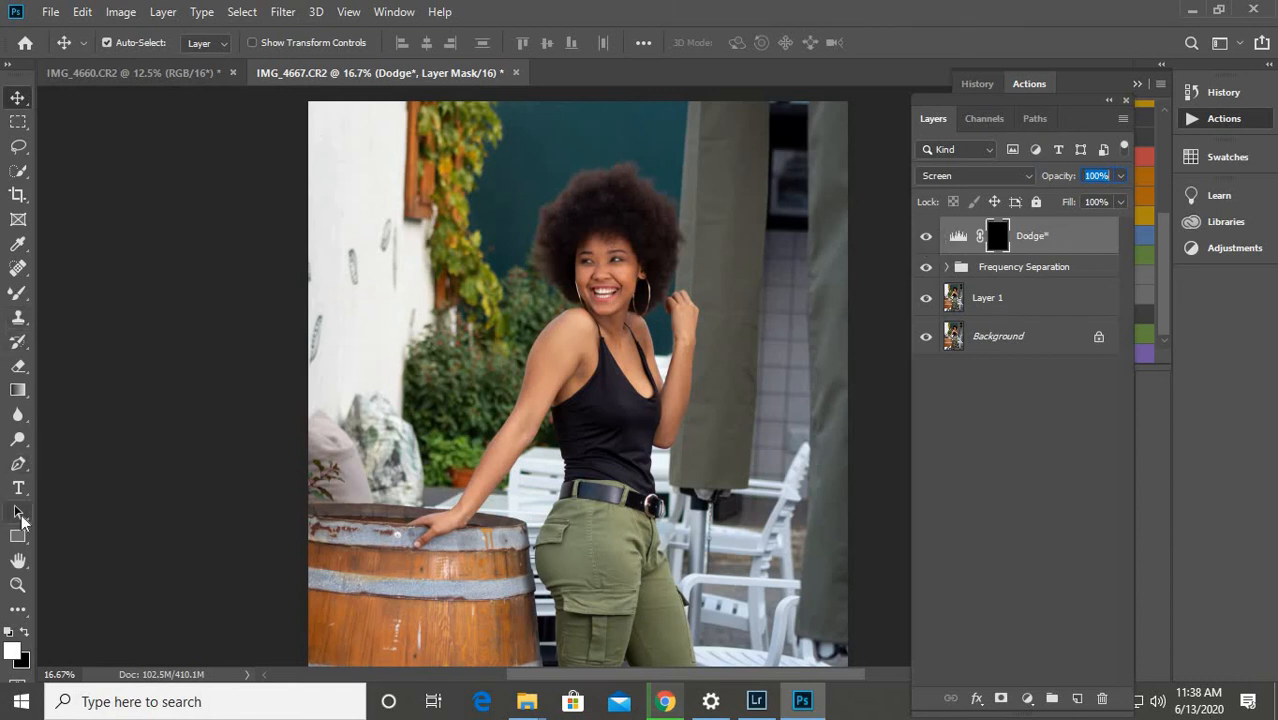
click(17, 293)
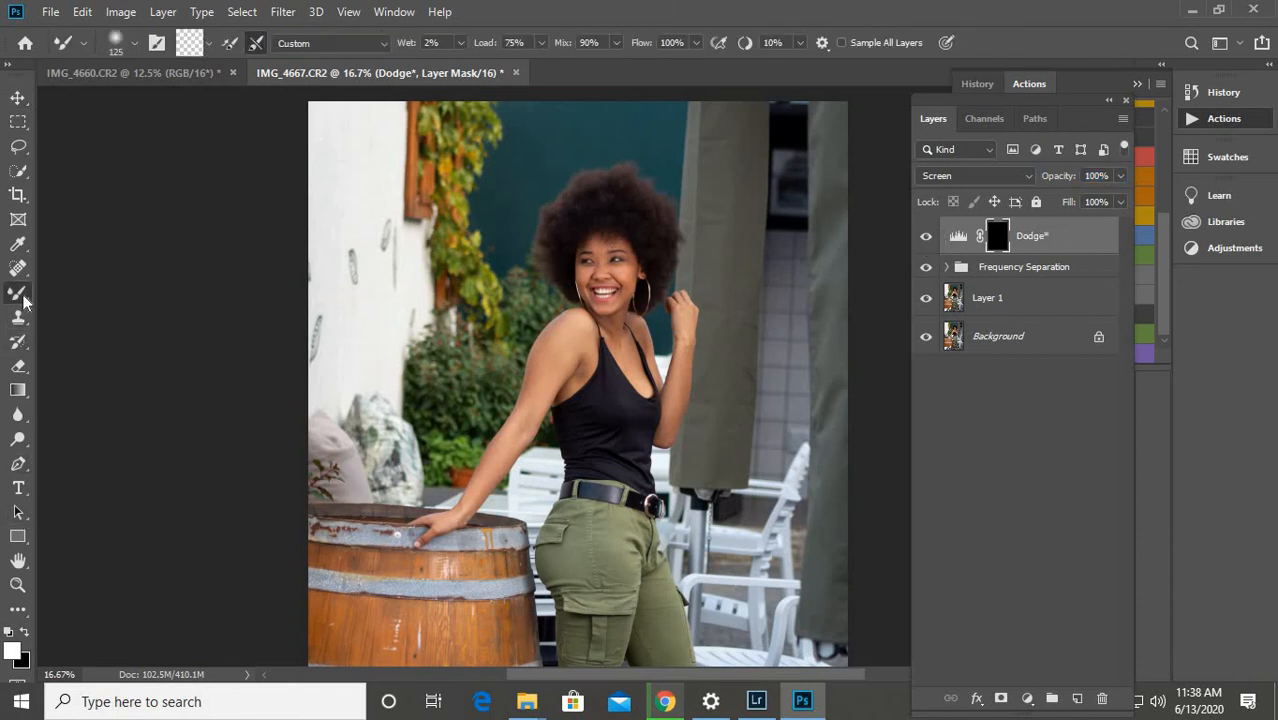
right_click(17, 293)
click(85, 296)
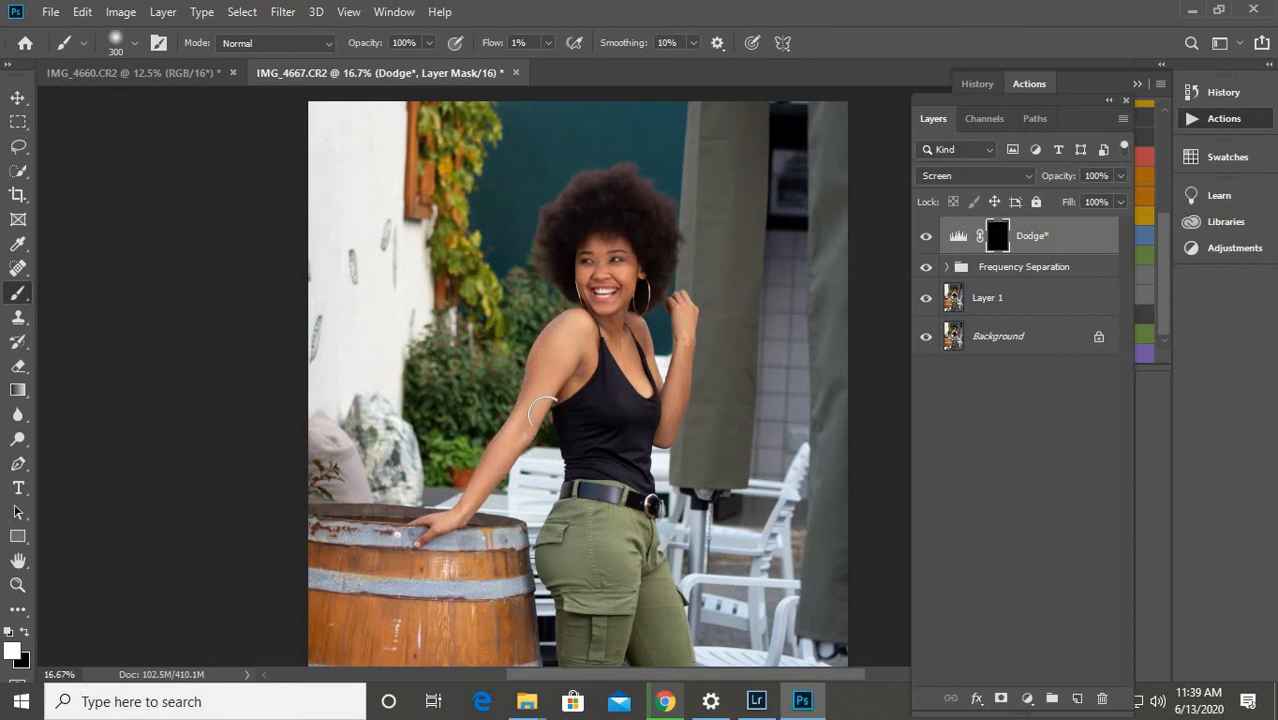
Brighten the face on the Dodge* mask with a size 100 brush at 1% flow, and compare the layer's before and after
key(bracketleft)
key(bracketleft)
key(bracketleft)
key(bracketleft)
click(927, 240)
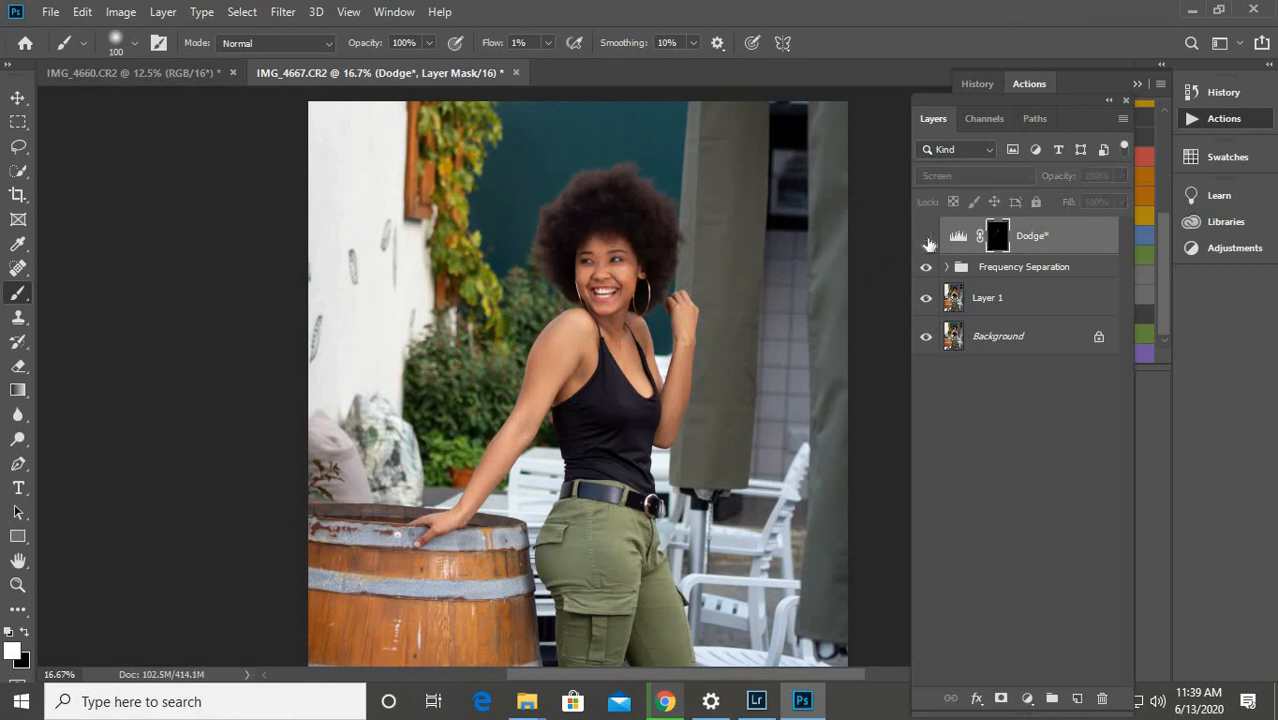
click(927, 240)
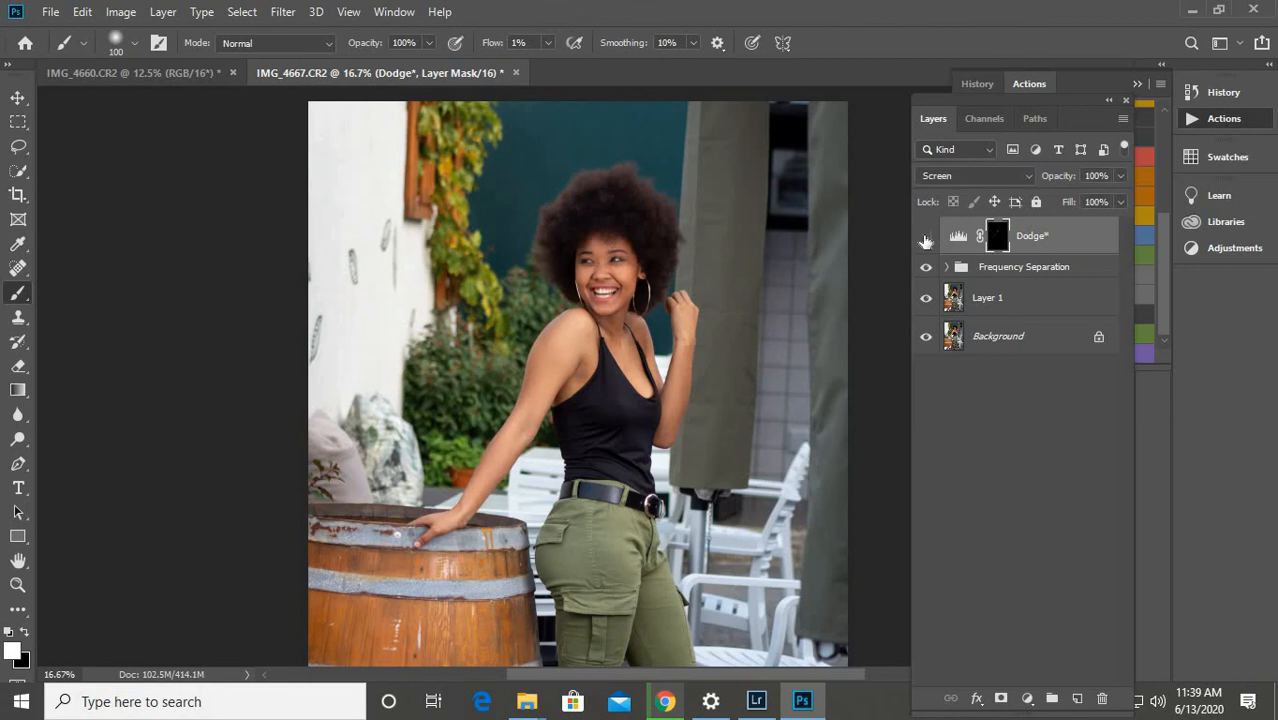
click(926, 240)
click(926, 240)
Run the saved Burn* action and return to the layer list
click(1162, 108)
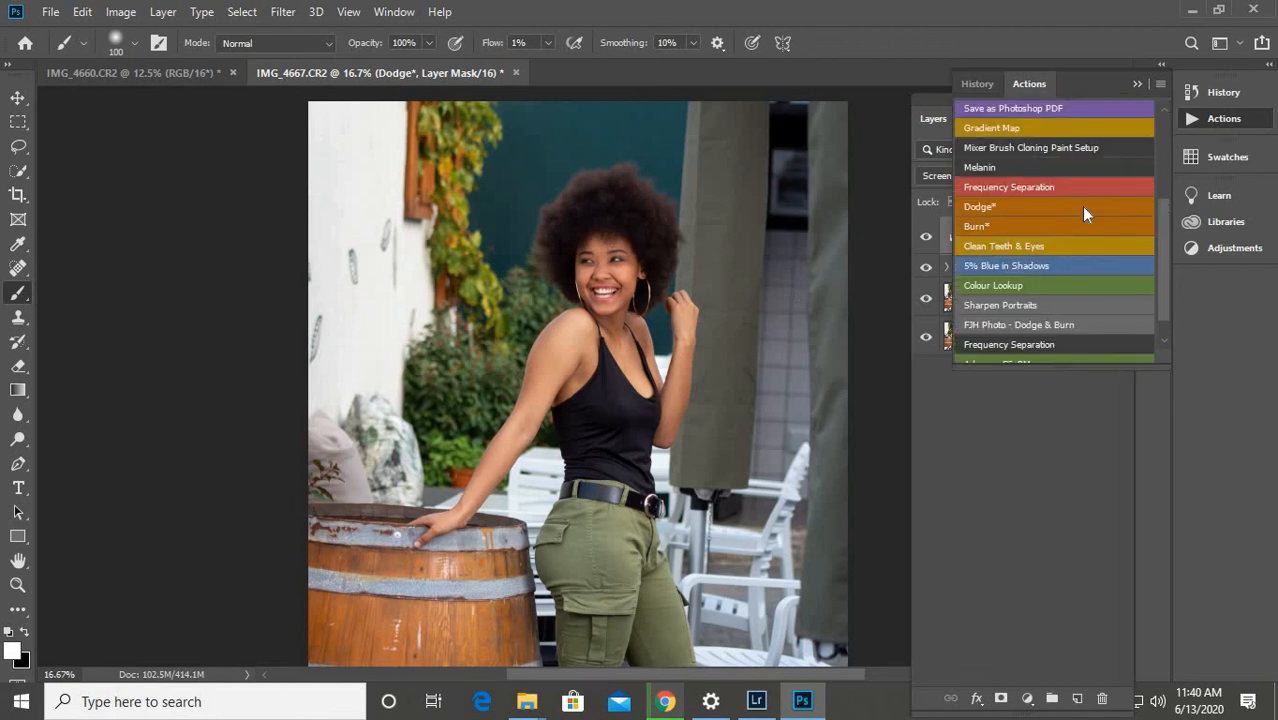
click(1000, 227)
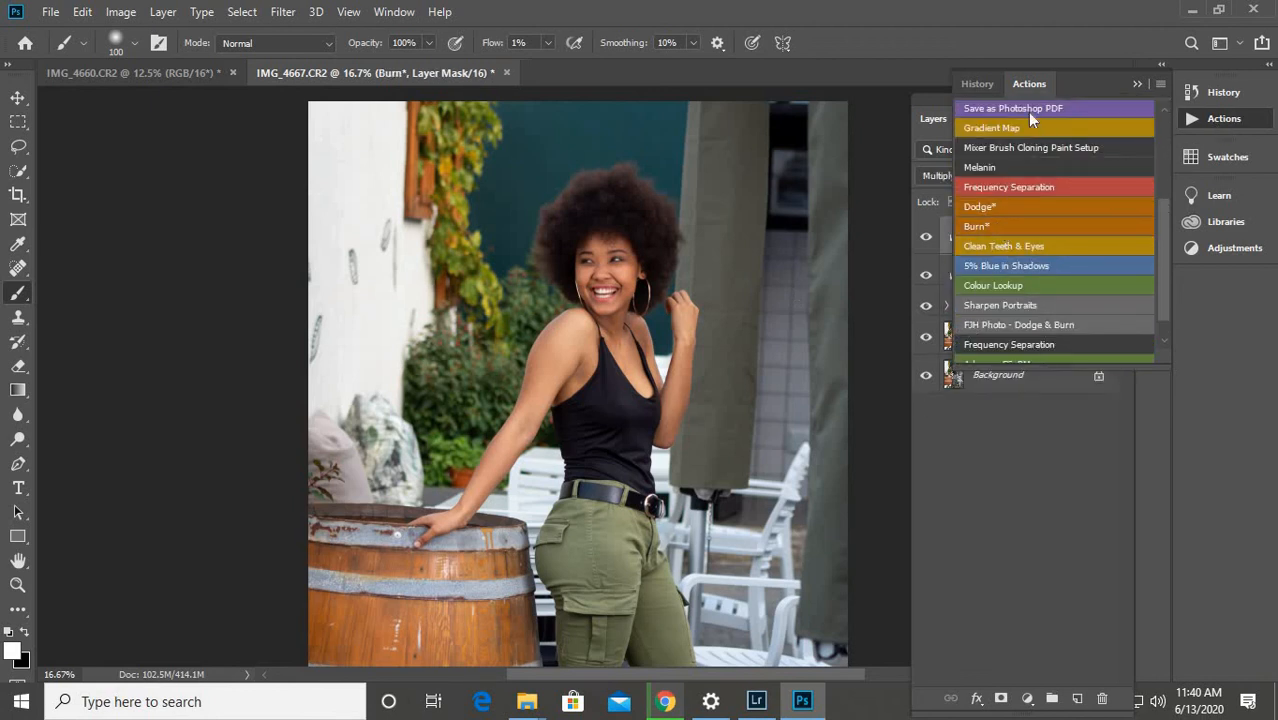
click(924, 117)
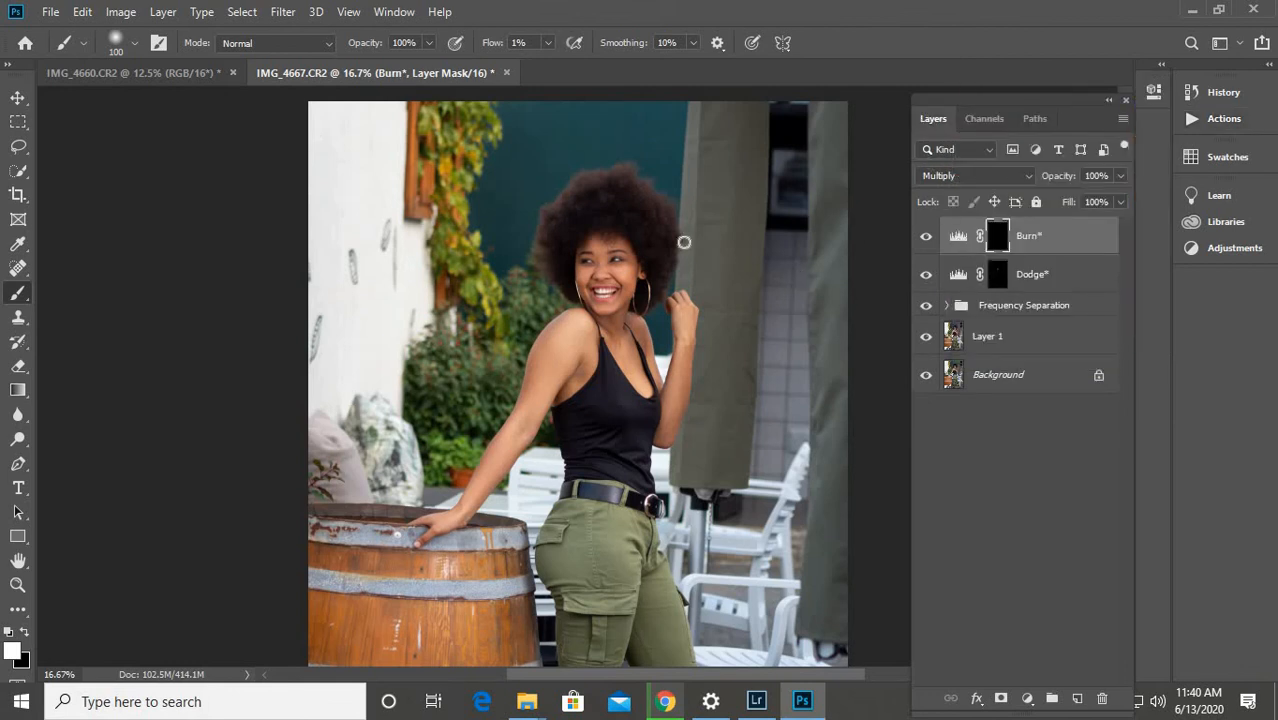
Darken the hair on the Burn* mask with a size 300 brush at 2% flow, and compare the layer's before and after
key(bracketright)
key(bracketright)
key(bracketright)
key(bracketright)
key(bracketright)
key(bracketright)
click(505, 43)
drag(508, 48, 507, 51)
text(1)
key(Return)
drag(604, 192, 561, 208)
click(926, 243)
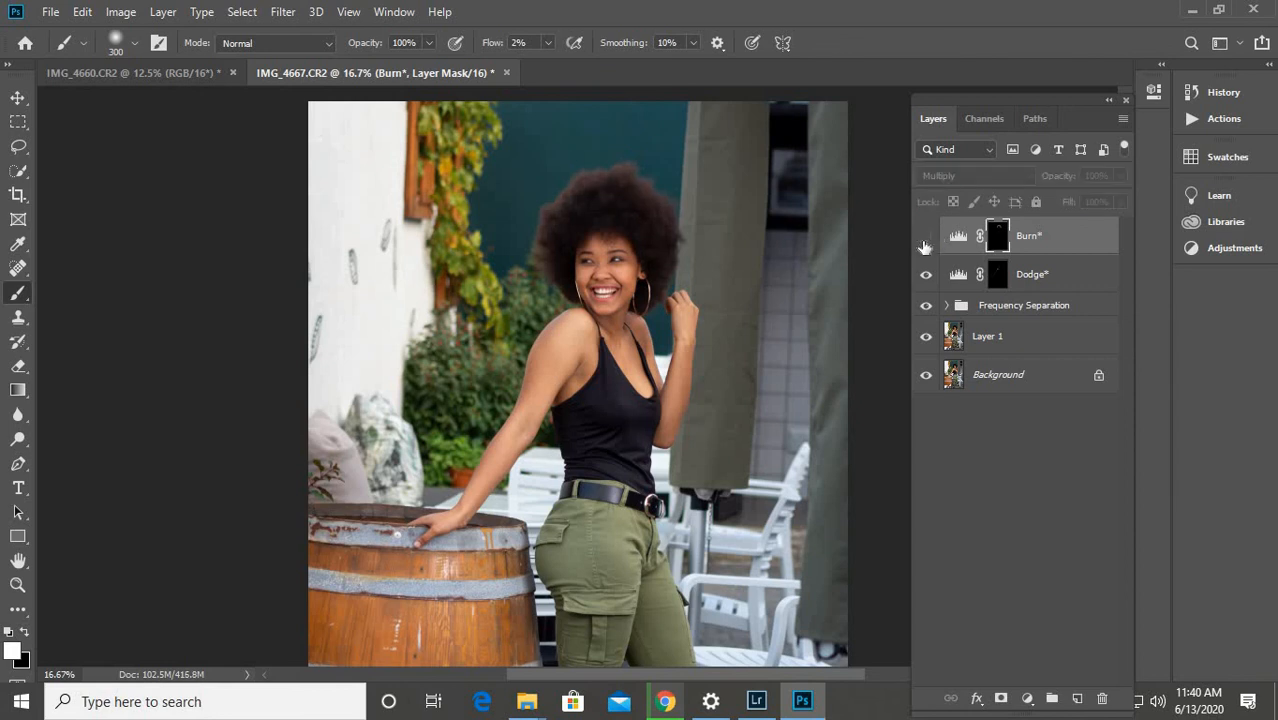
click(926, 243)
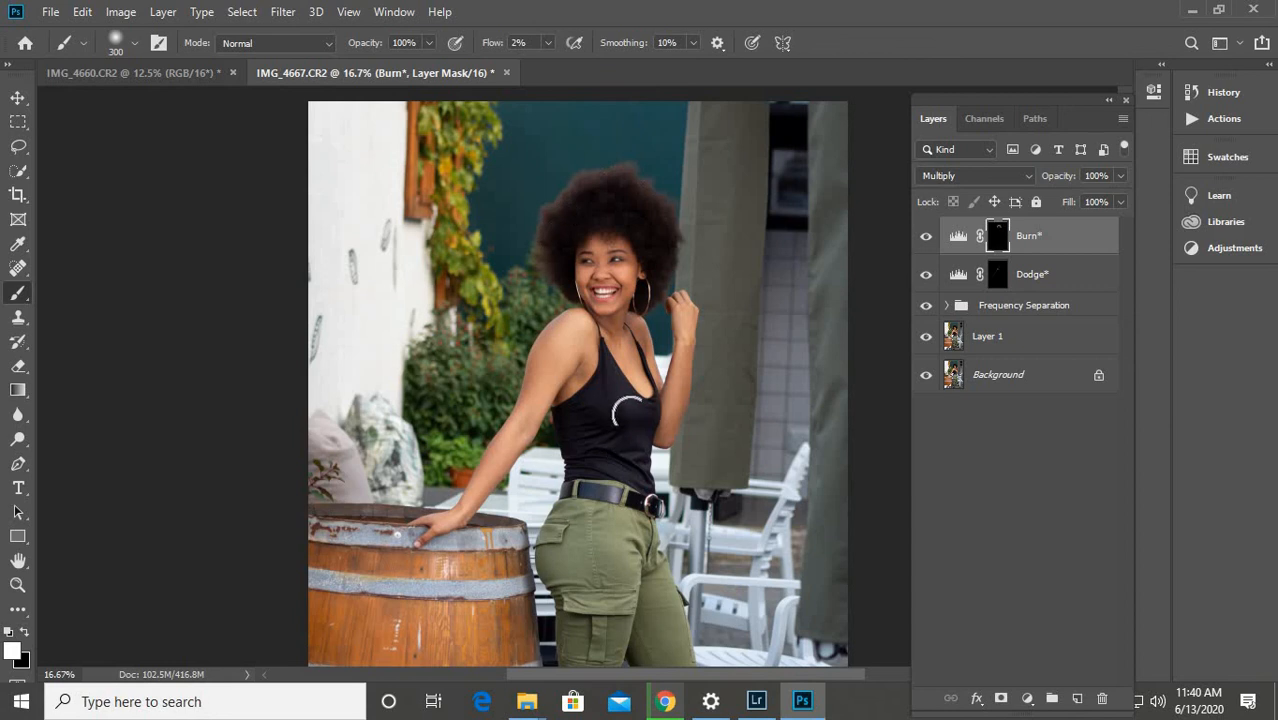
Darken the black top on the Burn* mask and check the effect by toggling the layer's visibility
drag(638, 422, 620, 417)
click(927, 237)
click(927, 237)
Try a 4:5 (8:10) crop that keeps the upper part of the photo, and undo it
key(ctrl+minus)
key(ctrl+minus)
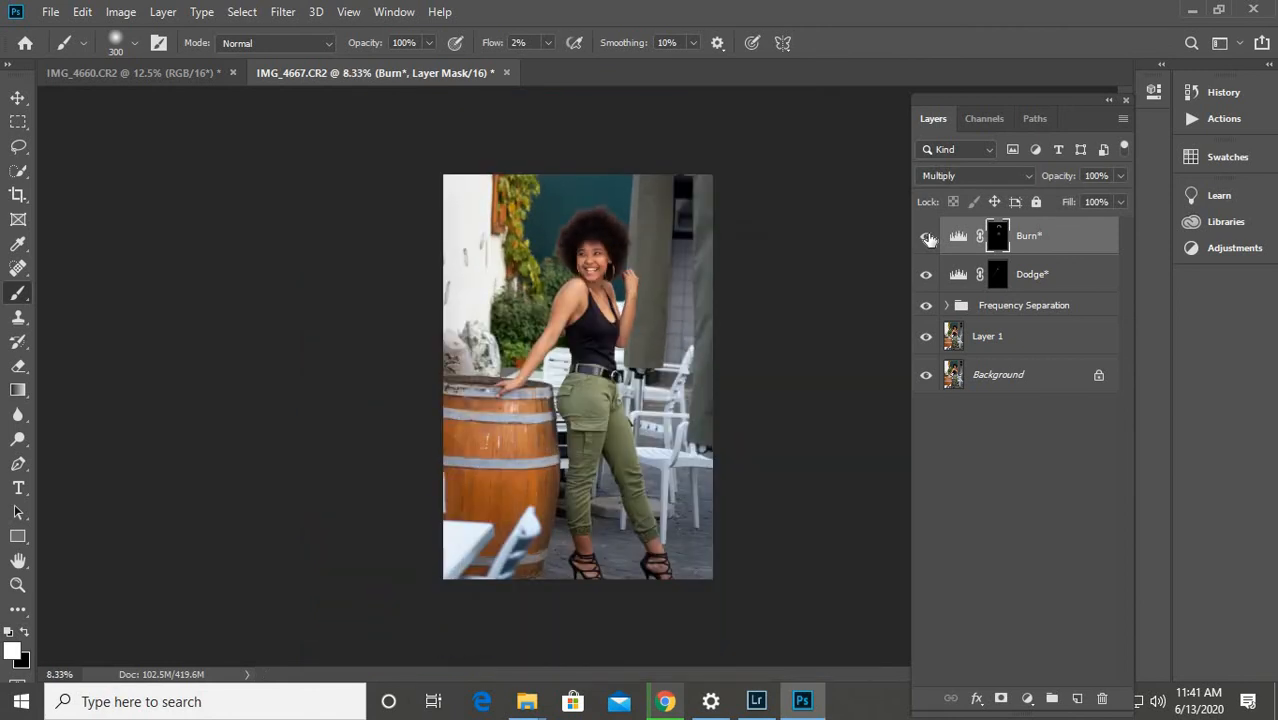
key(c)
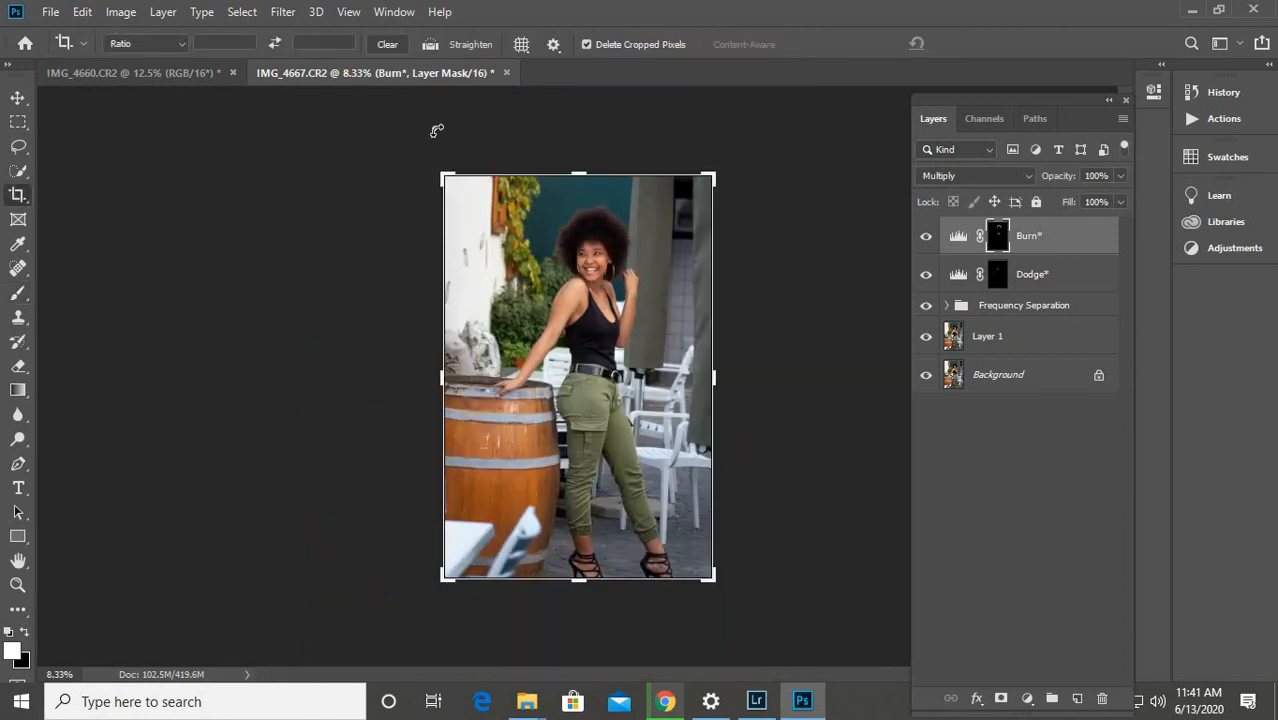
click(178, 42)
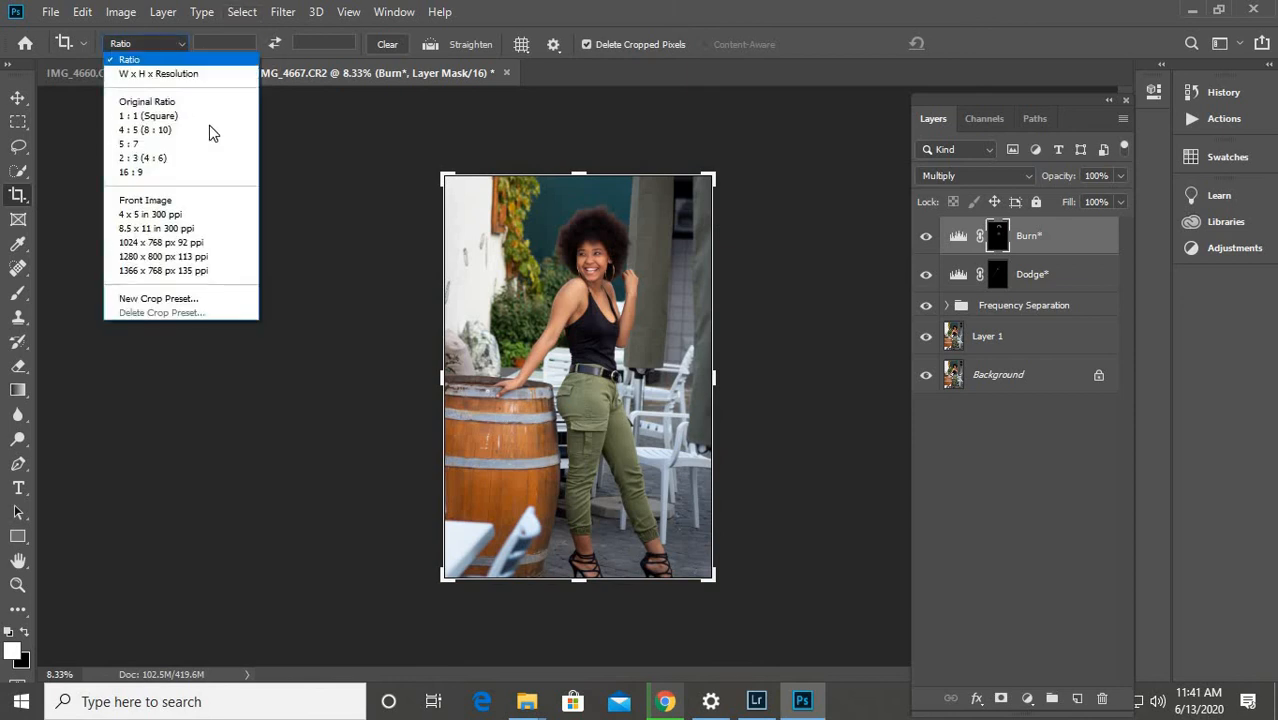
click(170, 130)
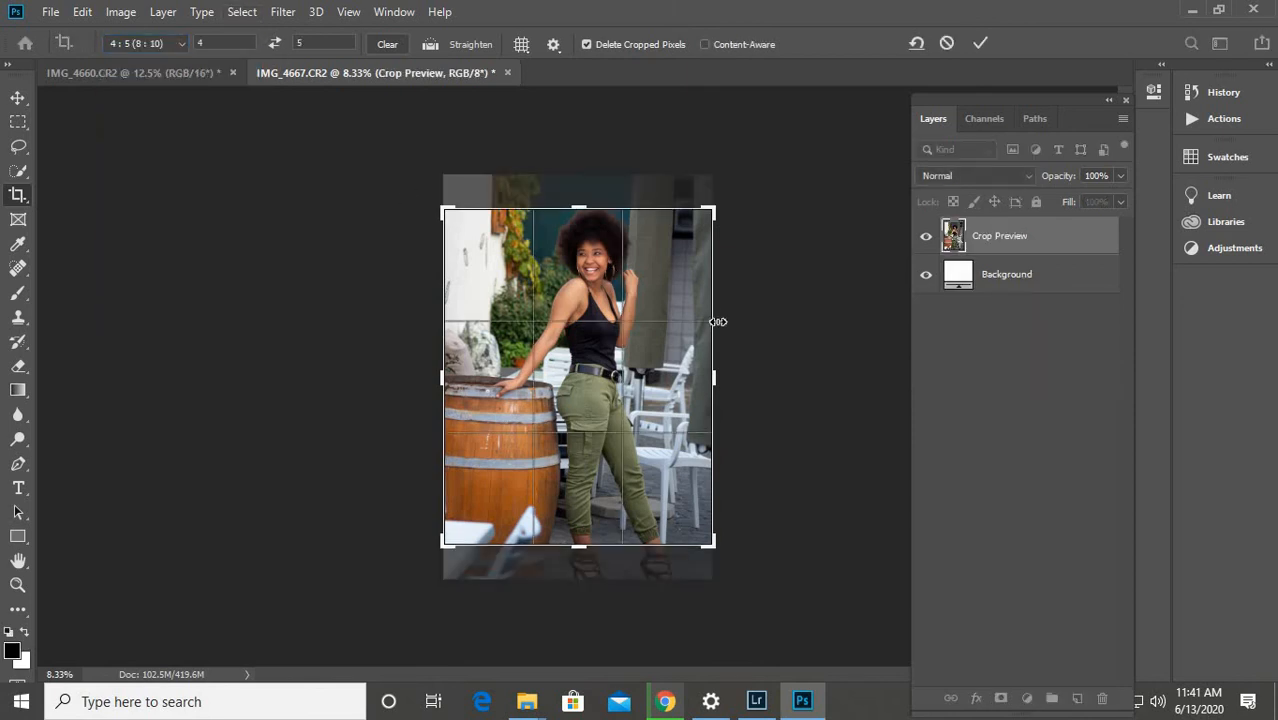
drag(591, 378, 591, 379)
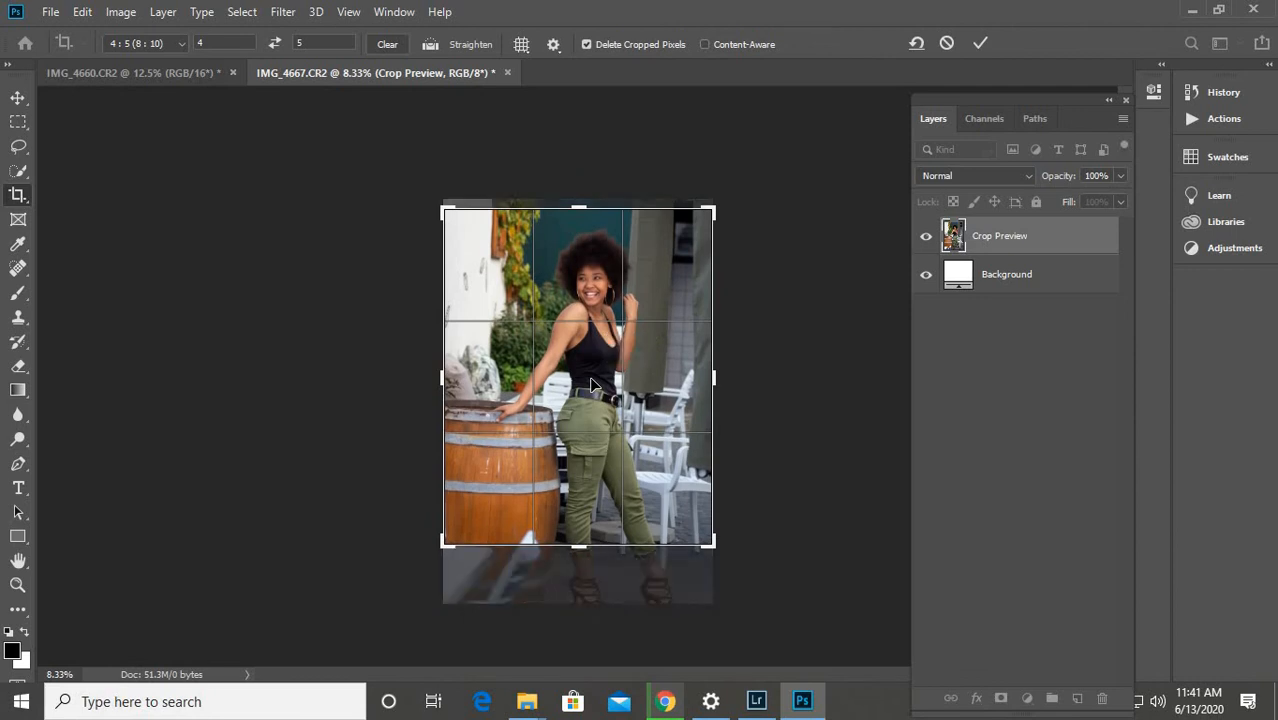
click(979, 43)
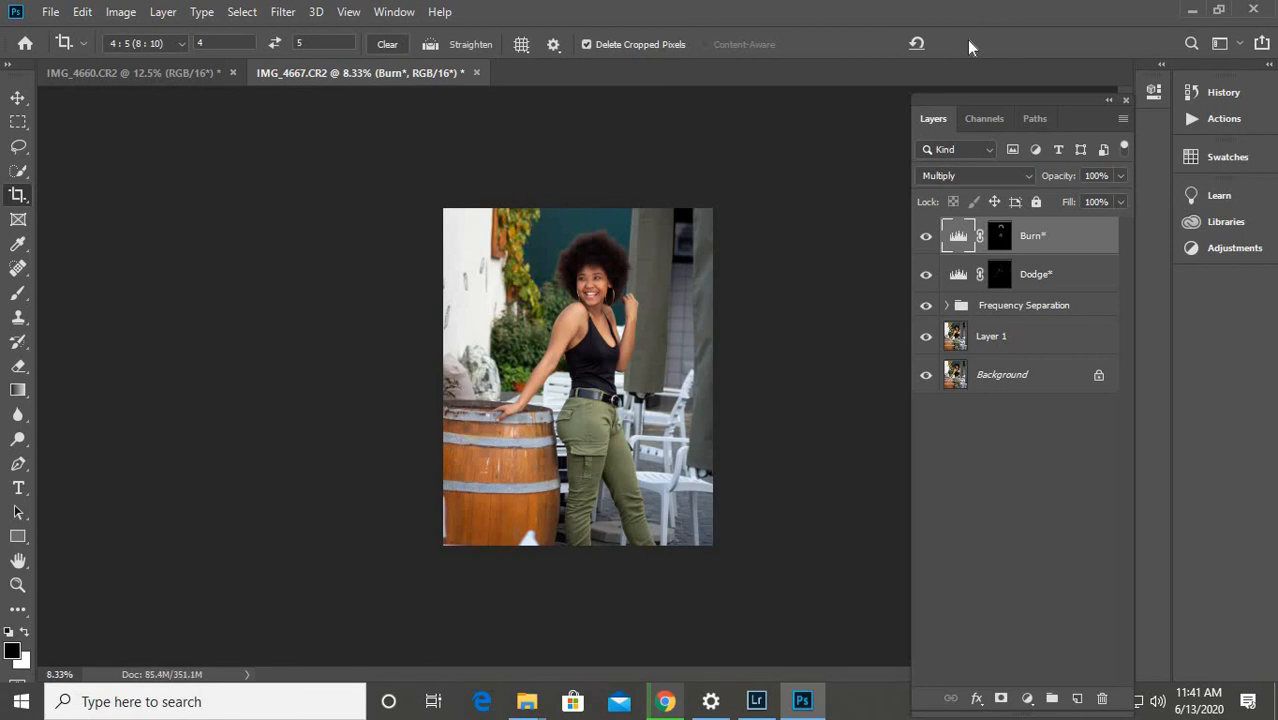
key(ctrl+z)
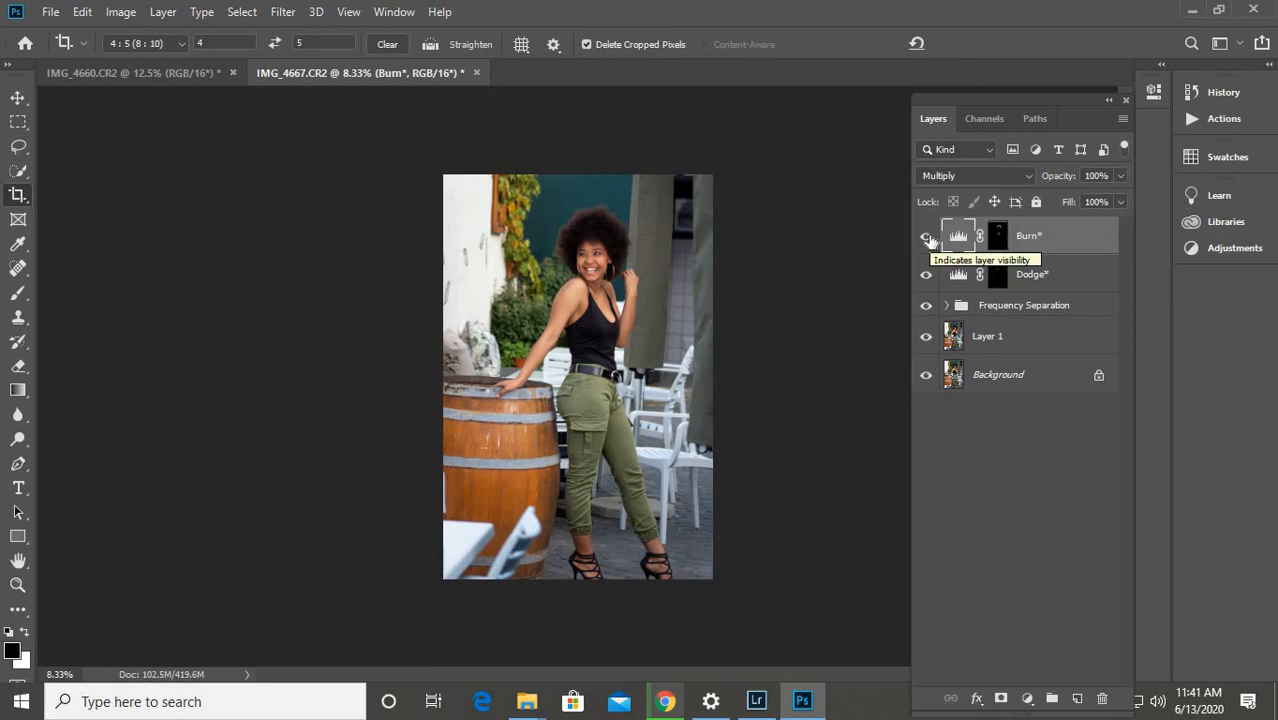
Compare the portrait with and without the Burn* layer by toggling its visibility, leaving the layer shown
click(926, 237)
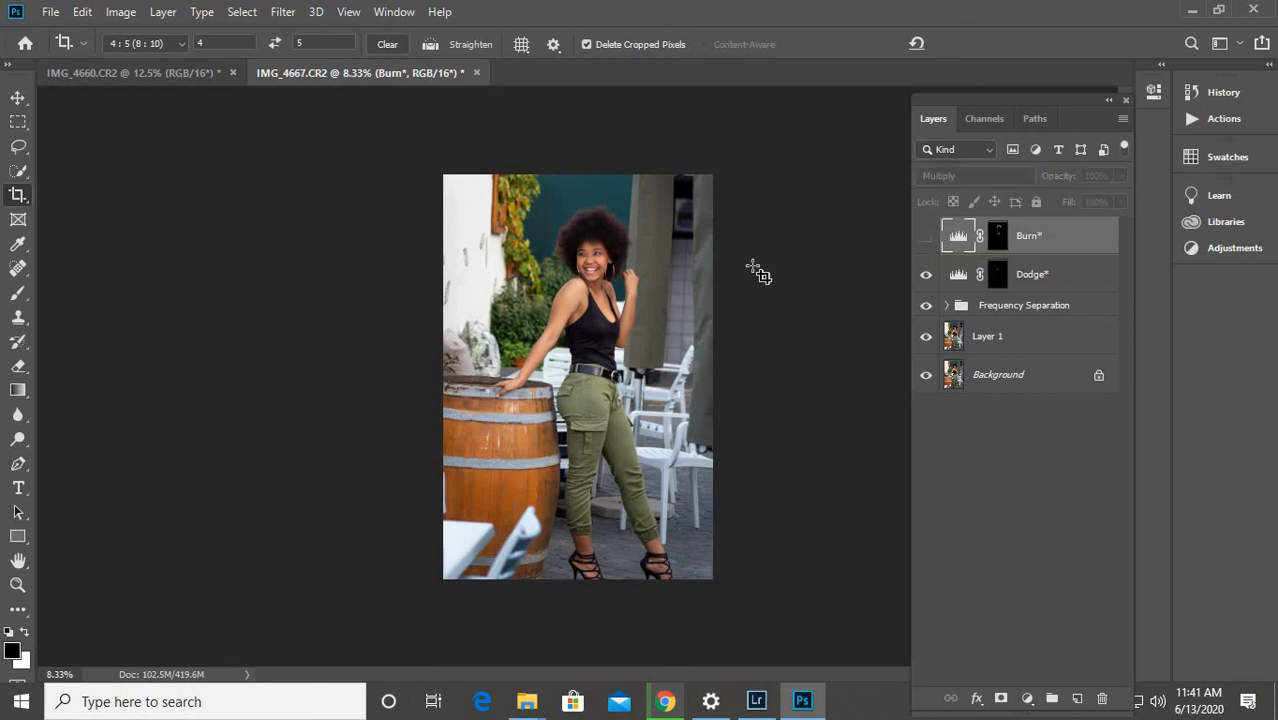
click(926, 237)
click(926, 237)
click(926, 237)
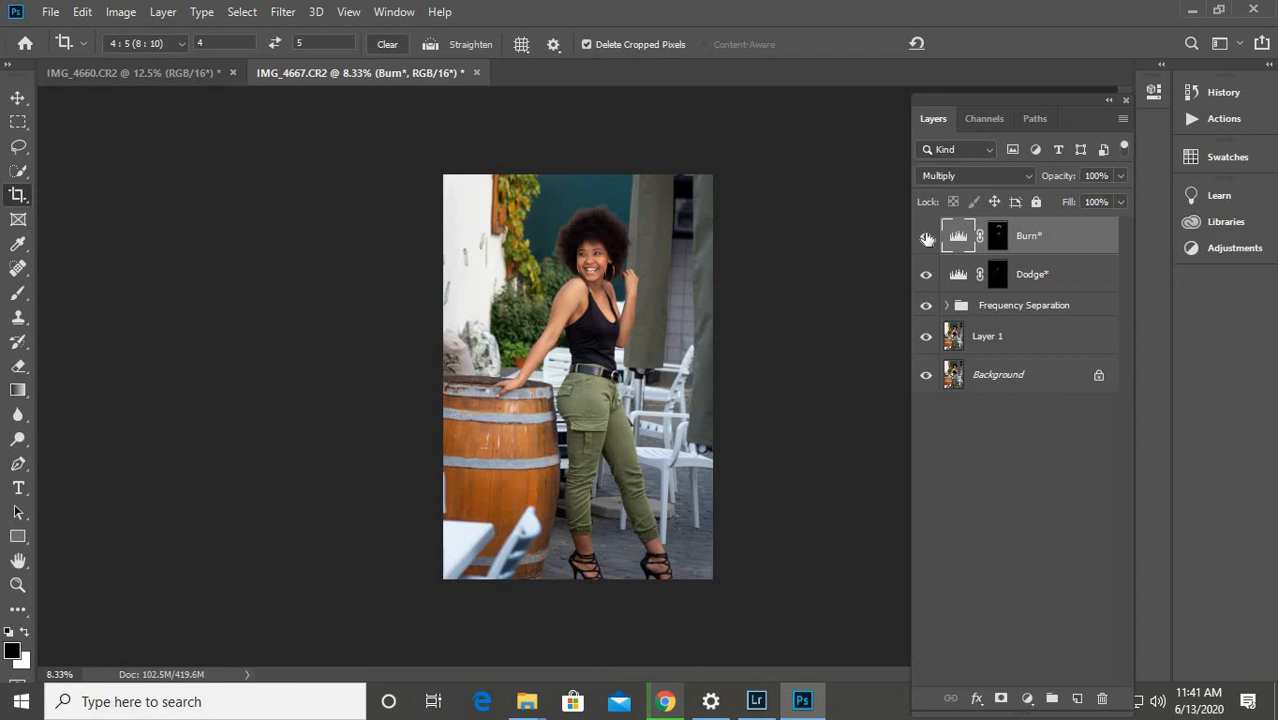
Compare the retouch before and after by hiding Burn*, Dodge* and the Frequency Separation group, and show all three again
click(926, 237)
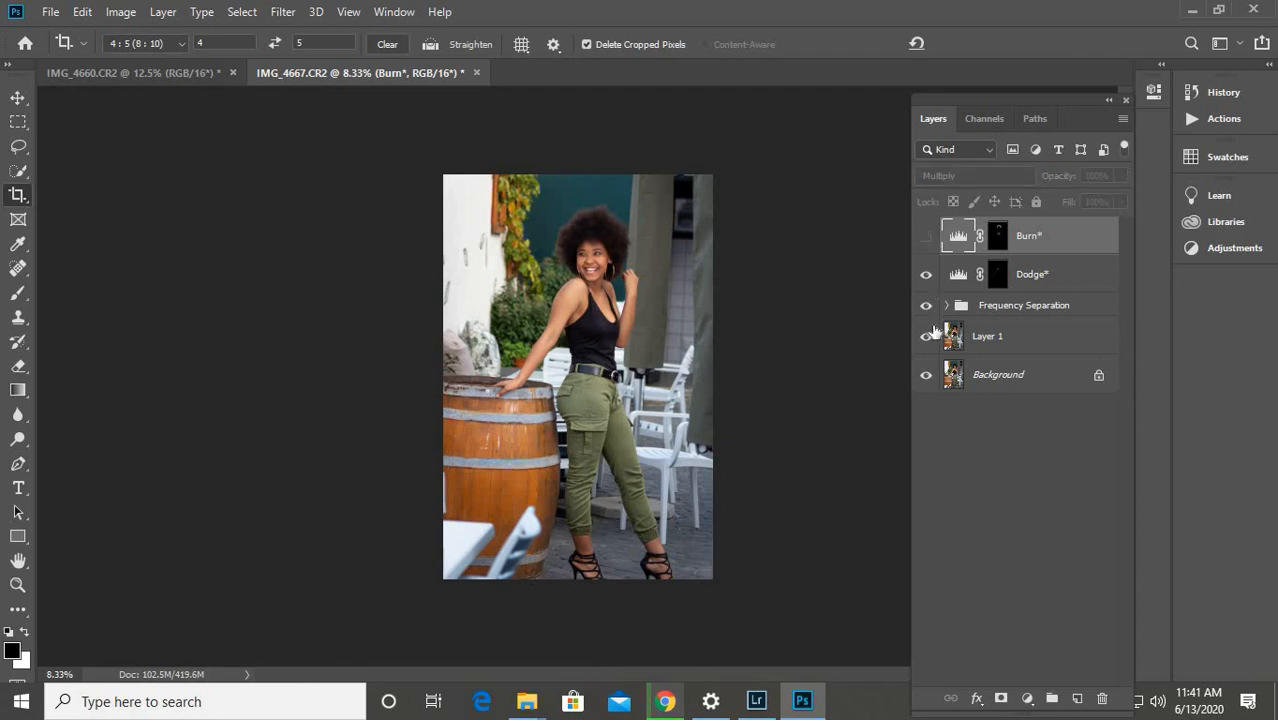
click(926, 277)
click(927, 306)
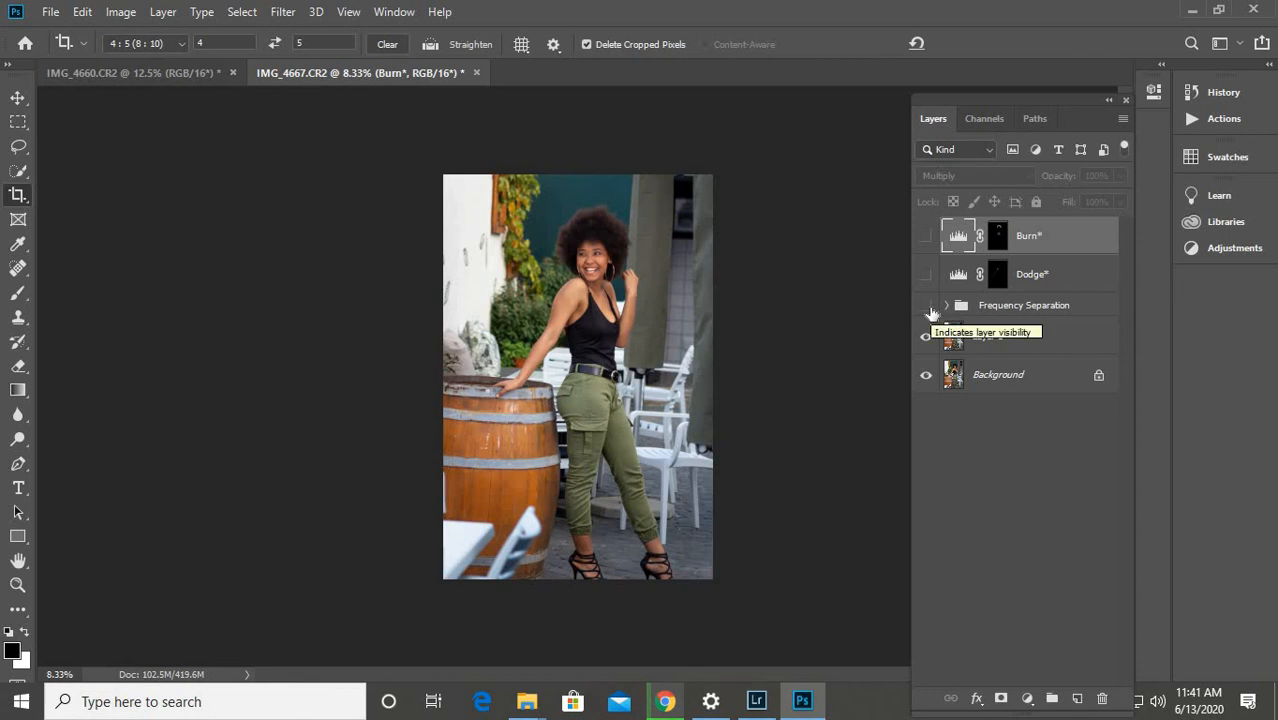
click(927, 306)
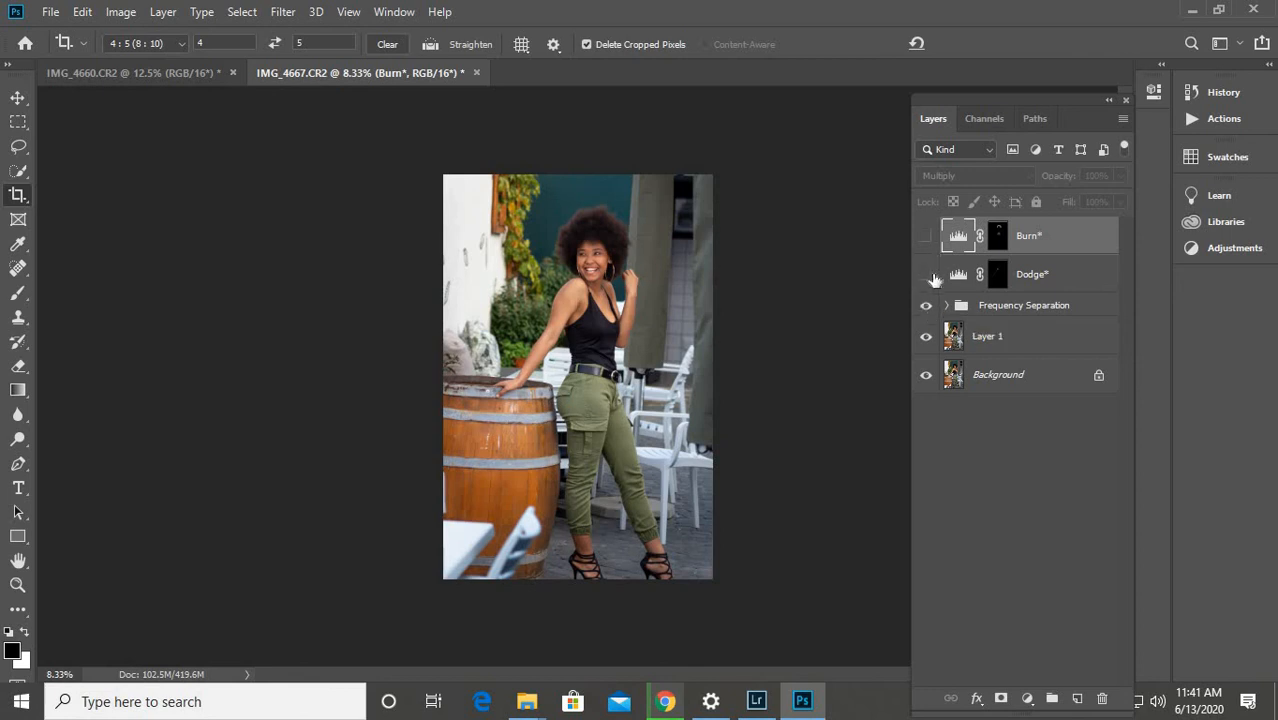
click(927, 274)
click(926, 236)
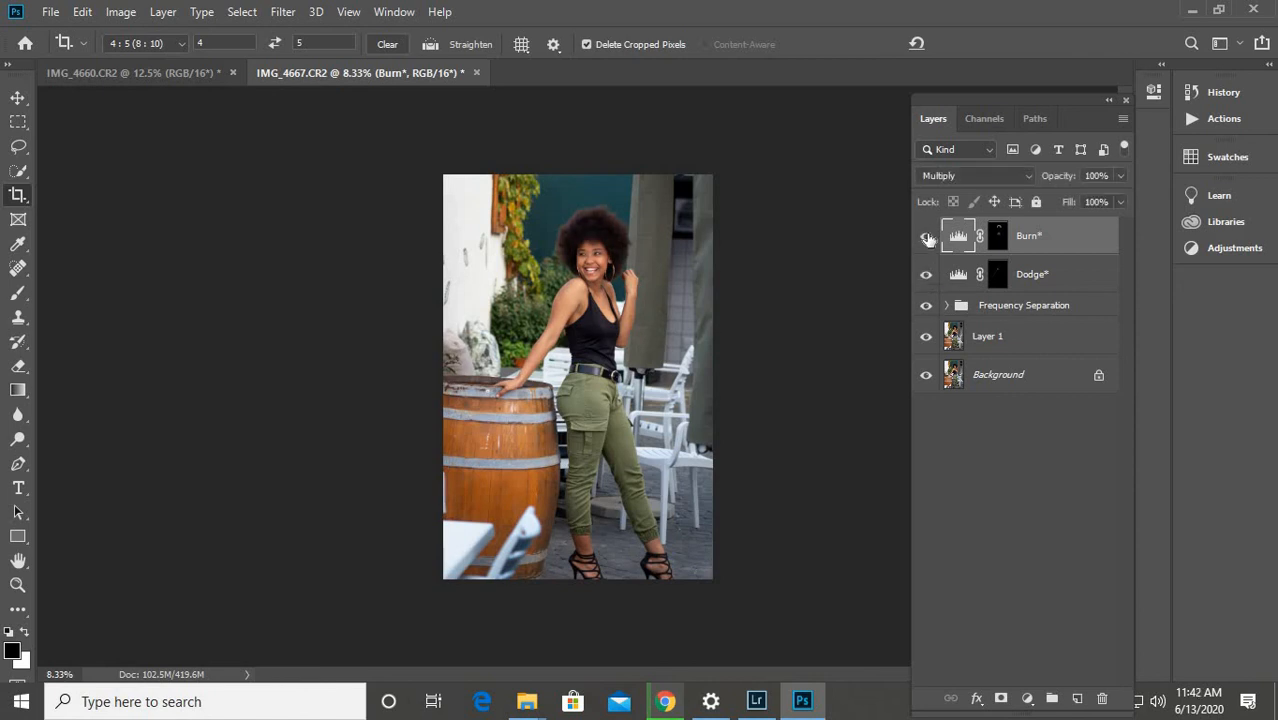
Export the portrait with Save for Web as a JPEG at quality 75, named IMG_4667, in the cap 1 folder
click(54, 12)
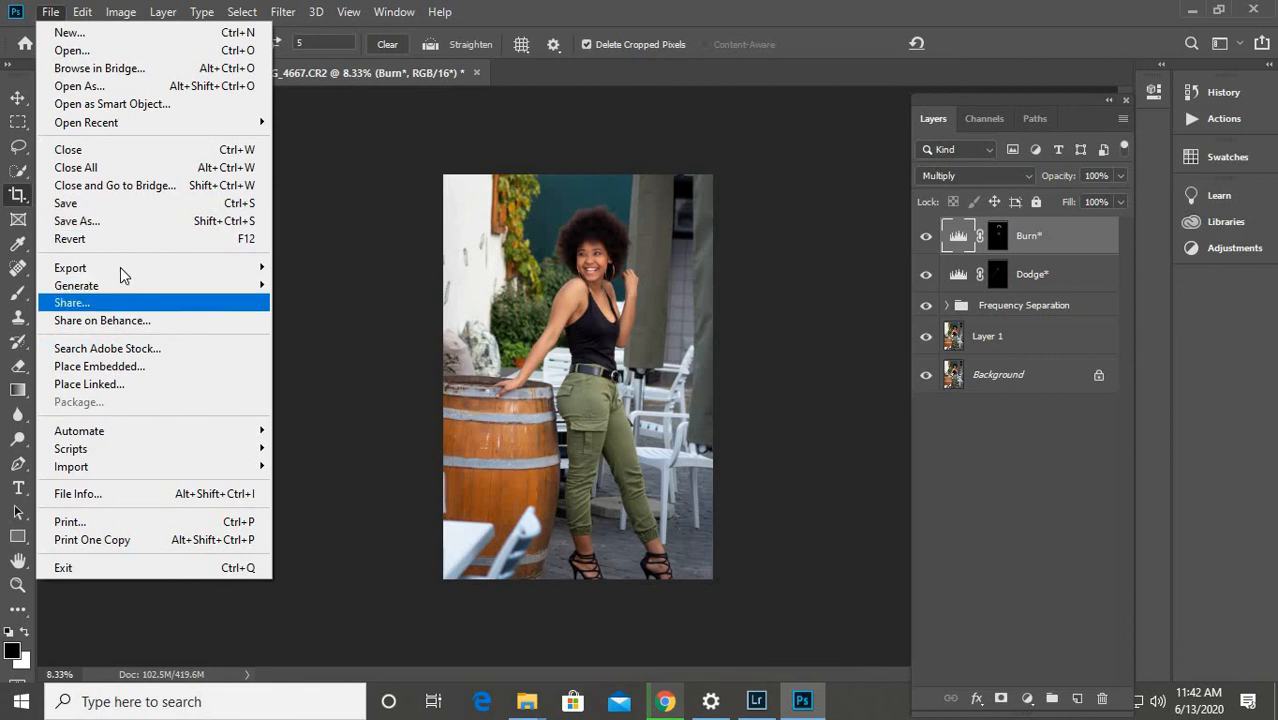
mouse_move(126, 273)
click(343, 340)
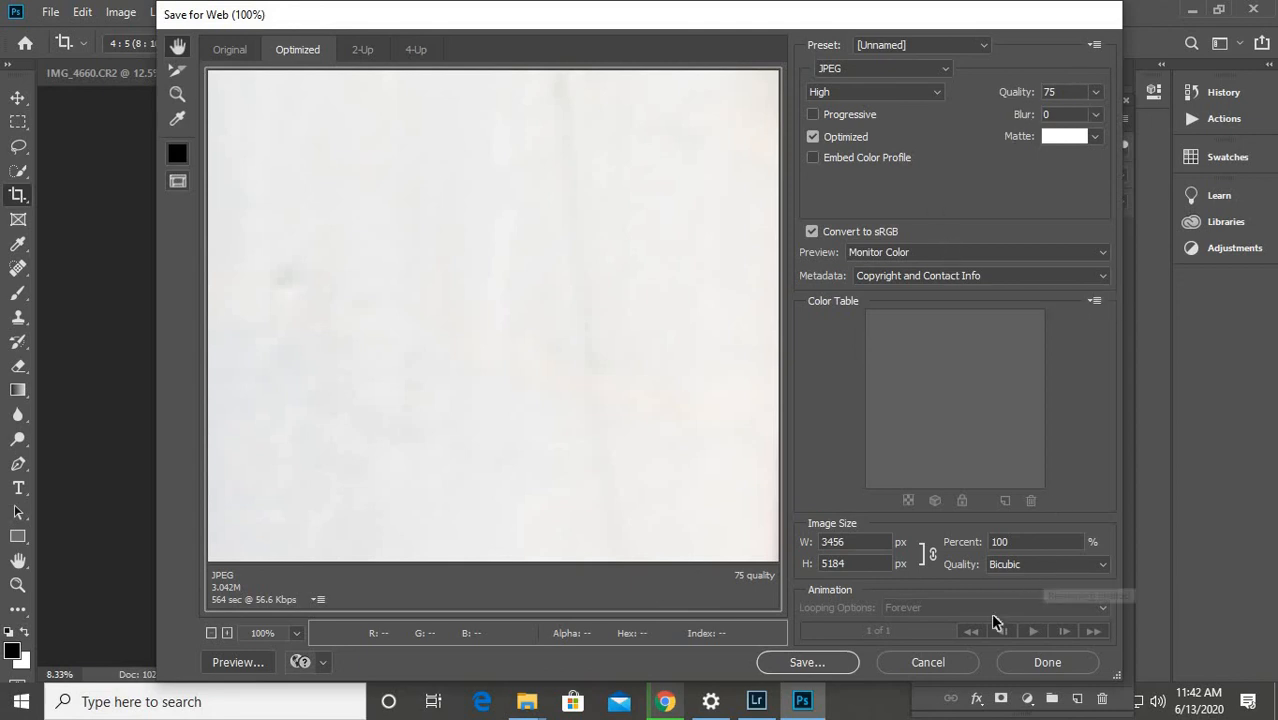
click(806, 661)
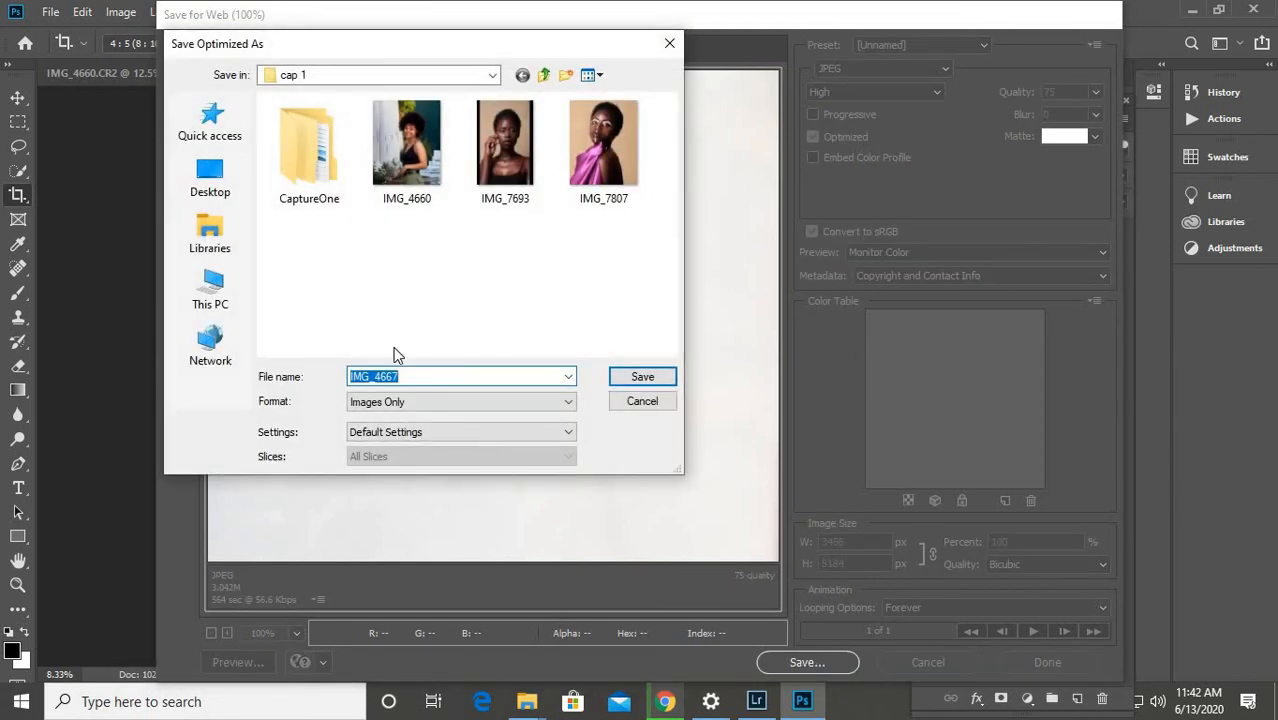
click(643, 376)
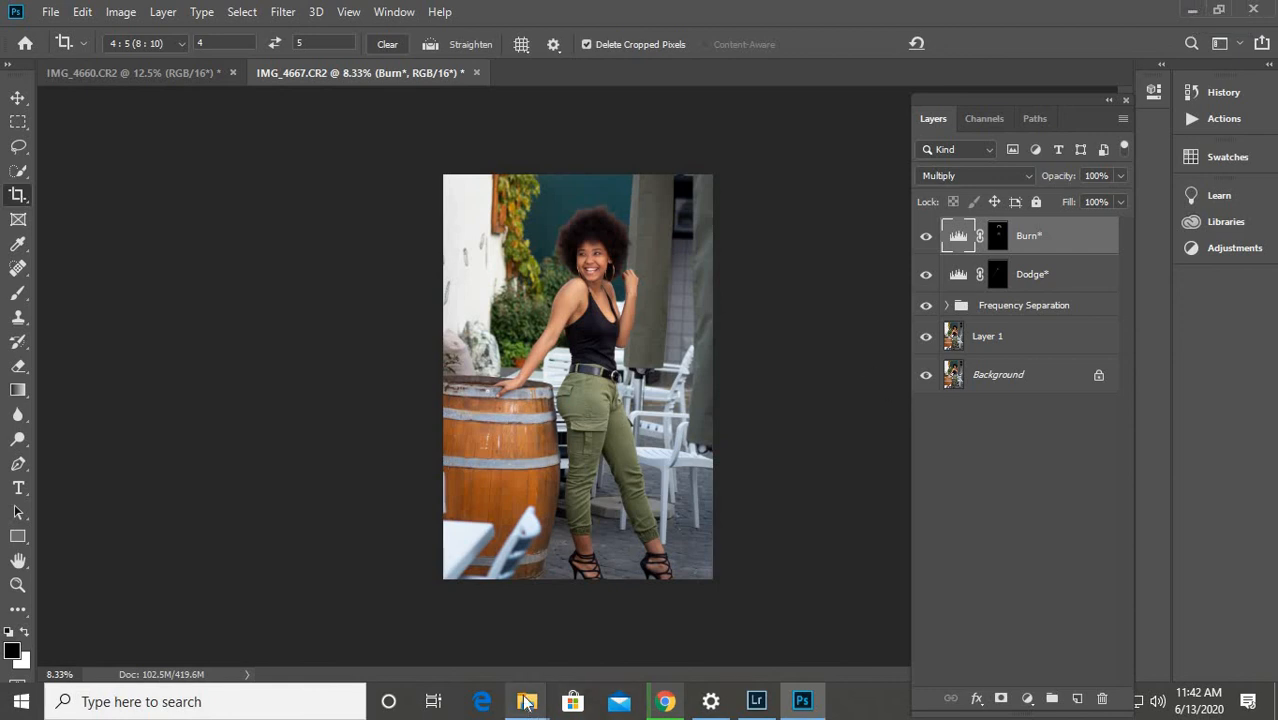
Switch to the cap 1 folder in File Explorer, open IMG_4667 in Photos, maximize it and inspect the woman's upper body up close
mouse_move(527, 701)
click(592, 658)
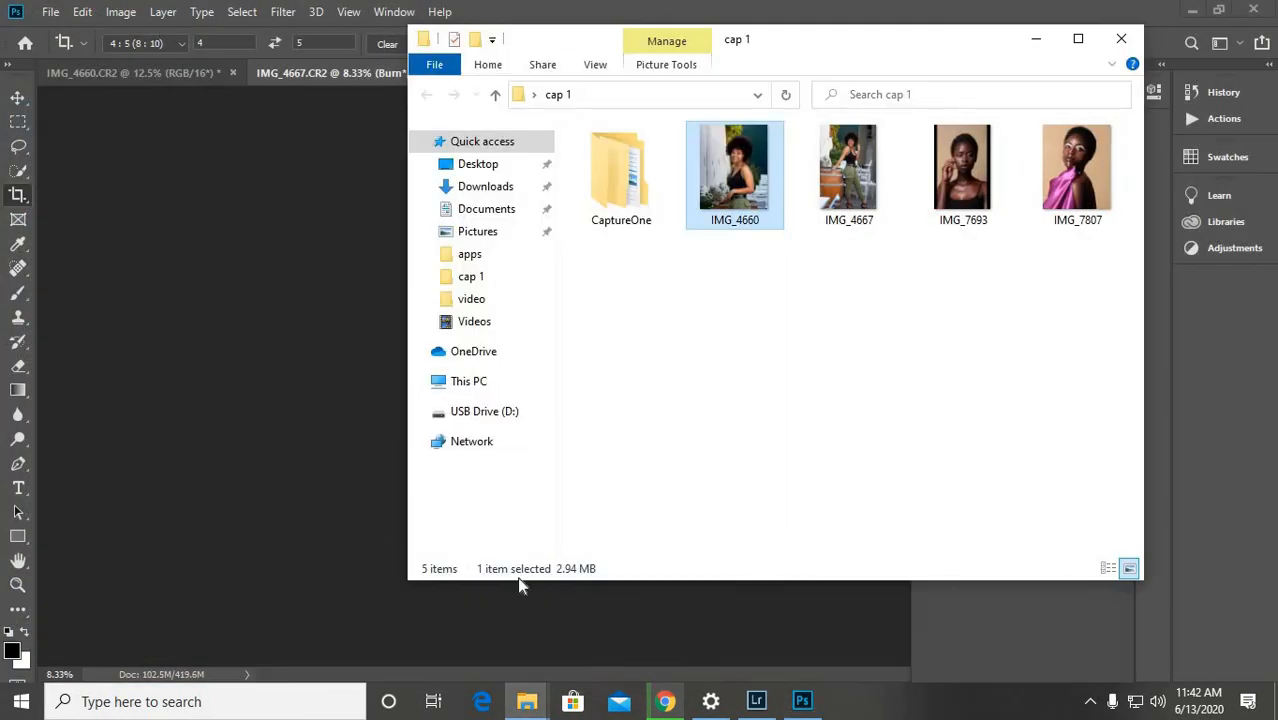
click(852, 190)
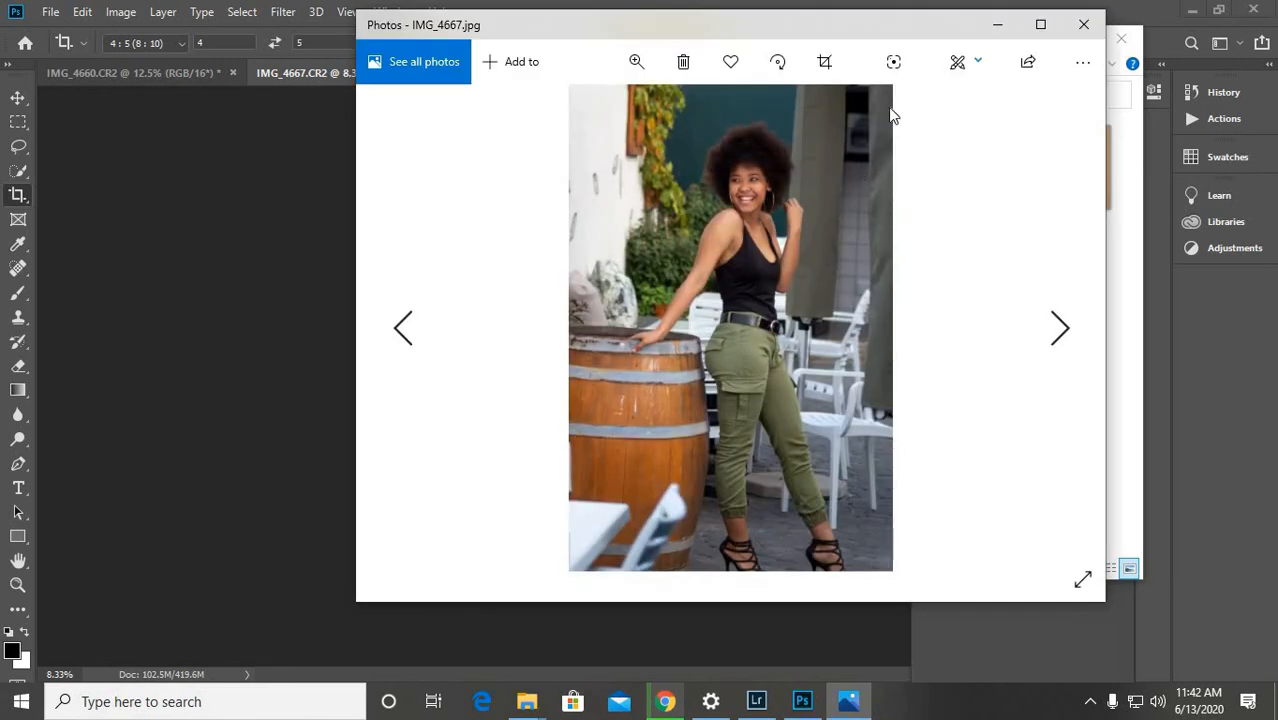
click(1032, 28)
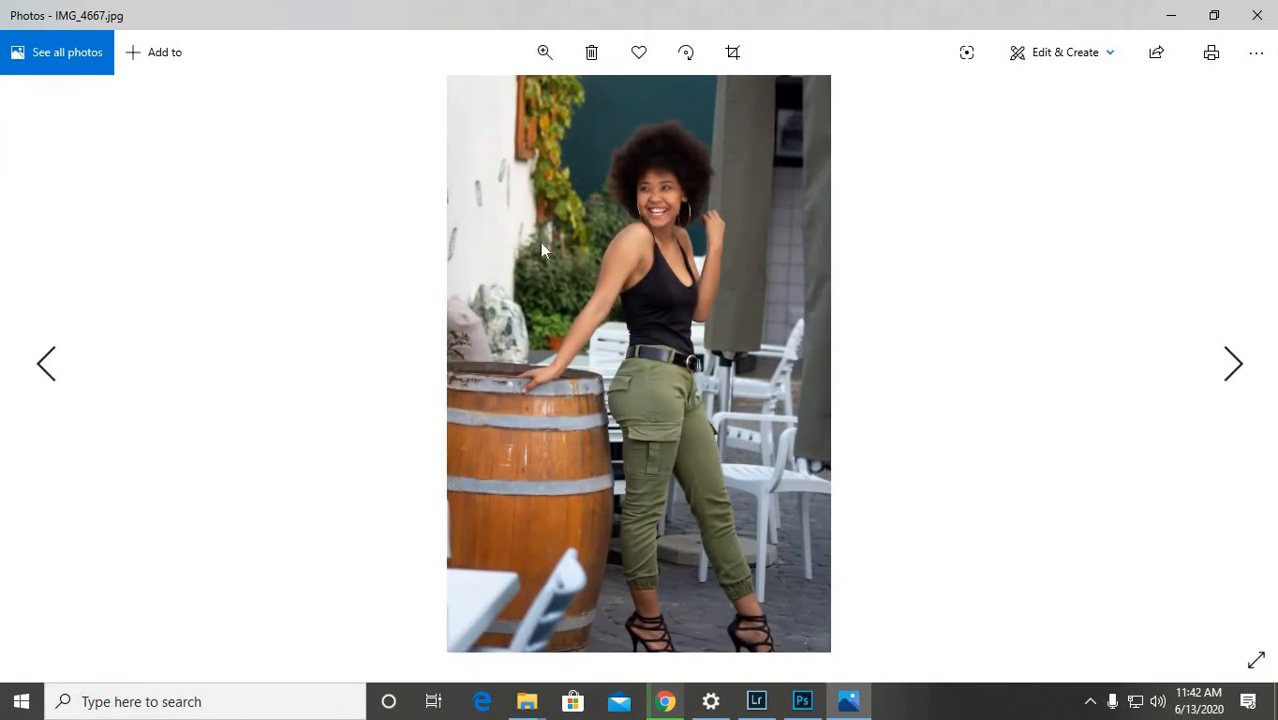
click(541, 54)
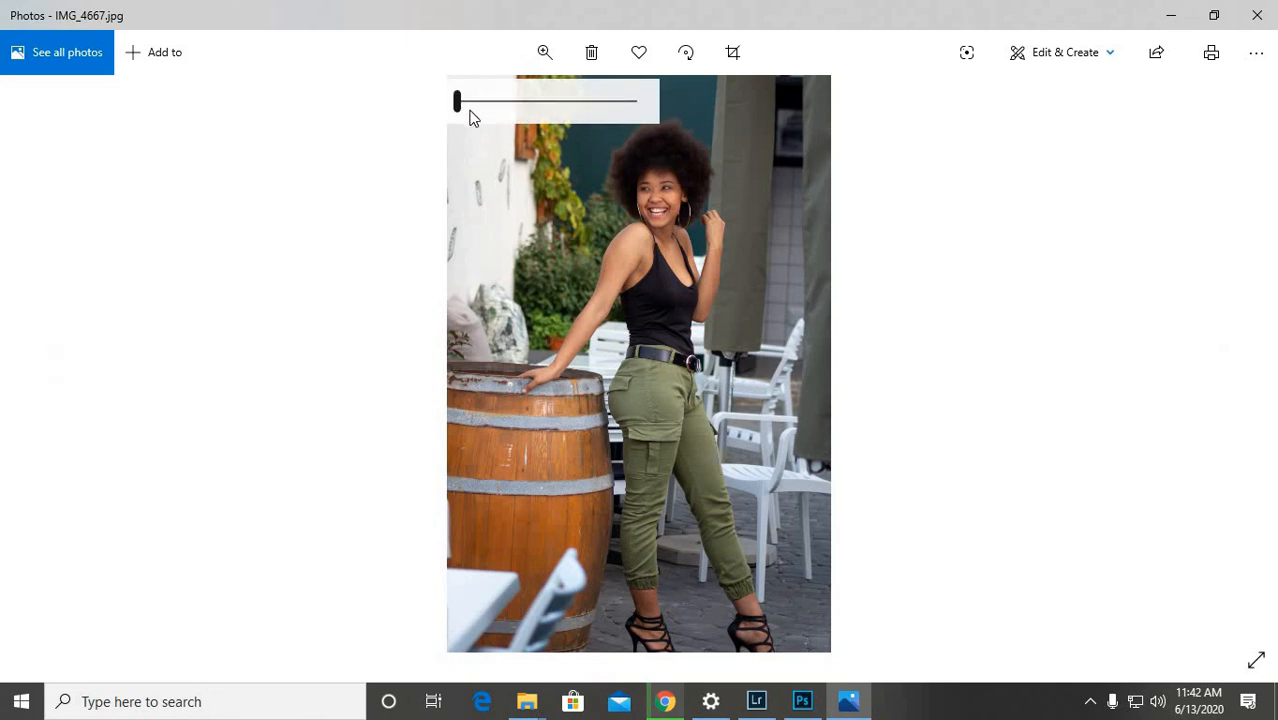
mouse_move(471, 108)
mouse_down()
mouse_move(489, 108)
mouse_move(461, 101)
mouse_up()
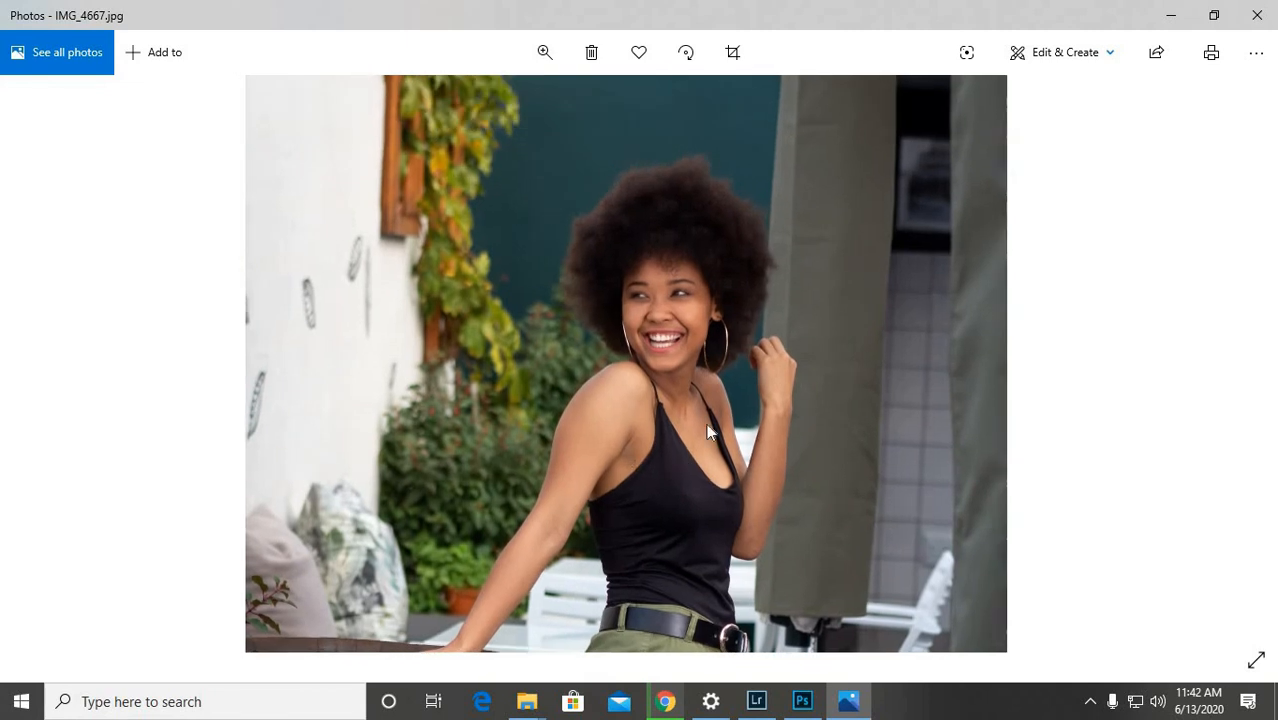